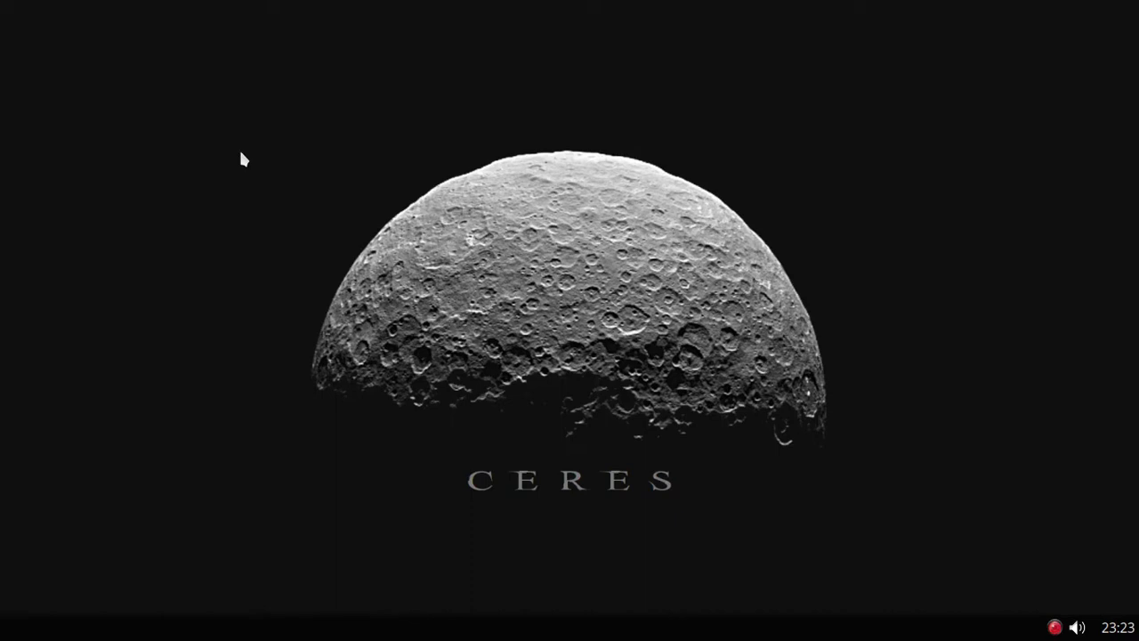
Step: Open a terminal, run sudo apt update with the account password, and enlarge the terminal font
right_click(103, 103)
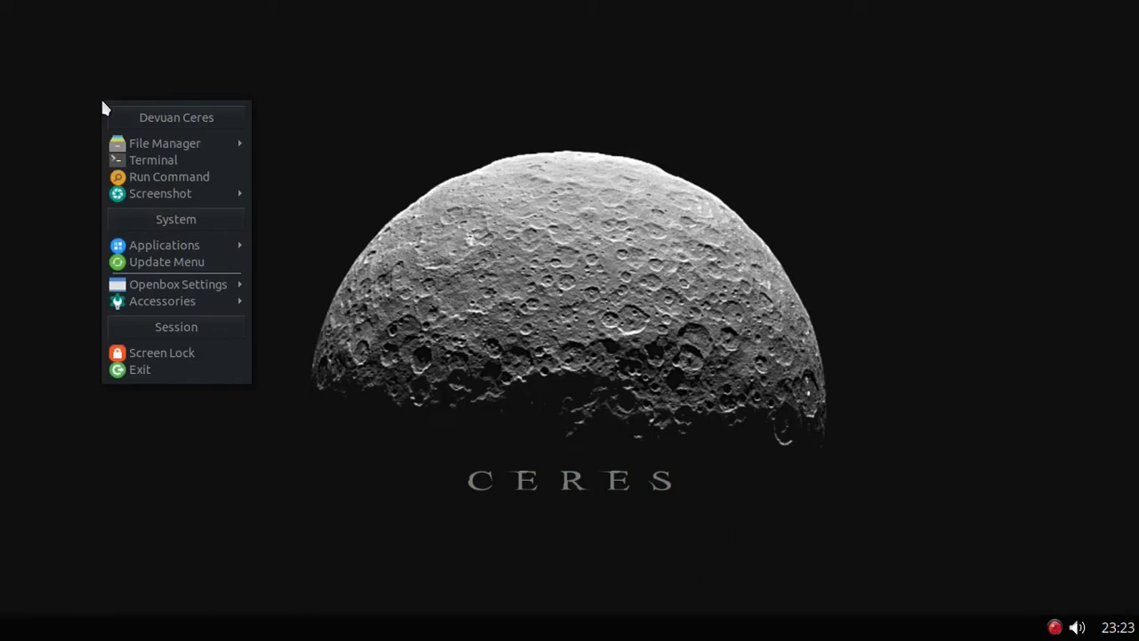
left_click(165, 161)
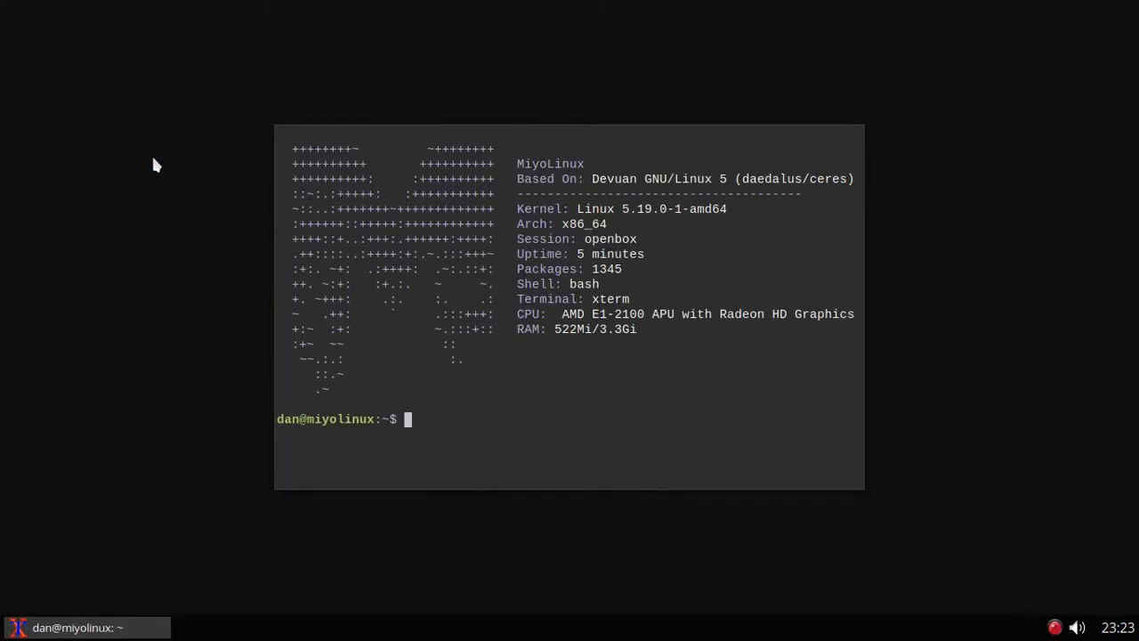
type("sudo apt update")
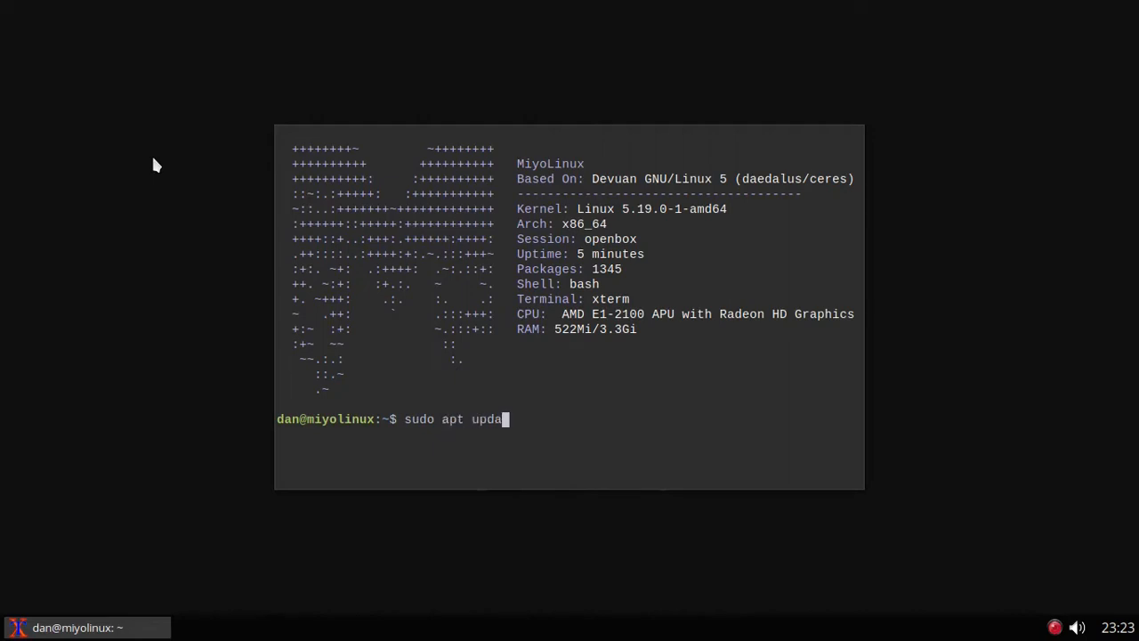
key("Return")
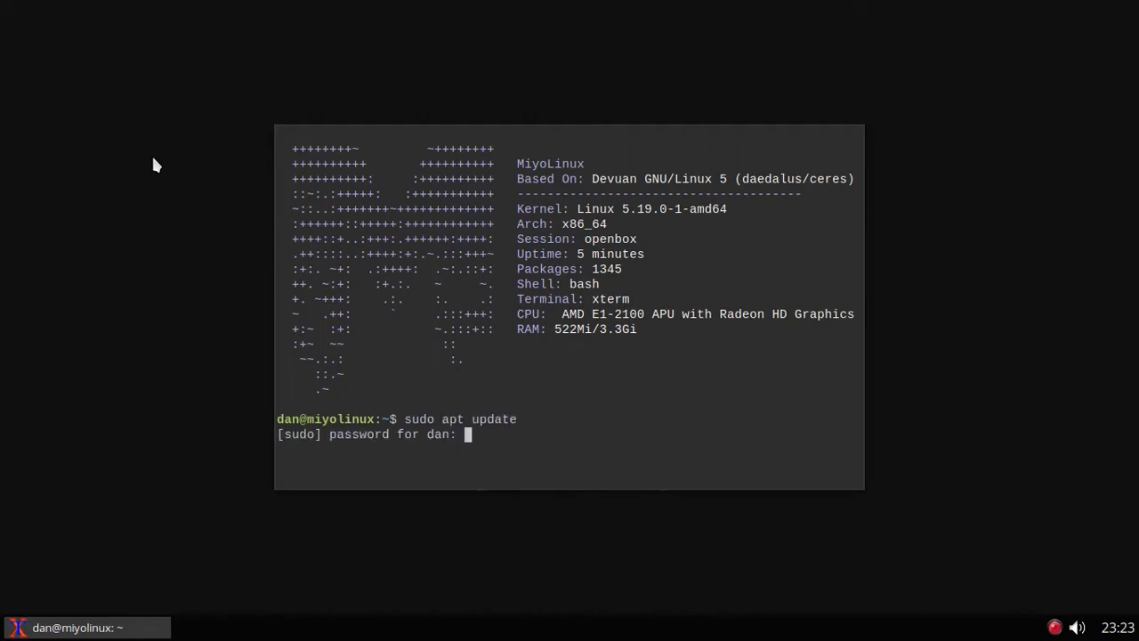
key("Return")
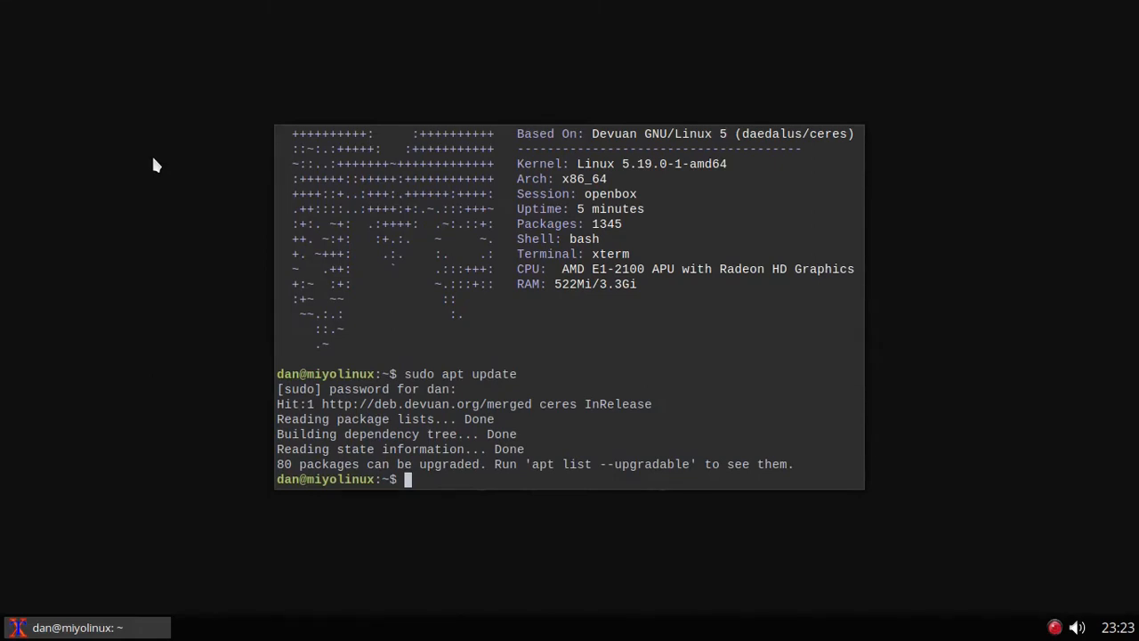
key("ctrl+plus")
key("ctrl+plus")
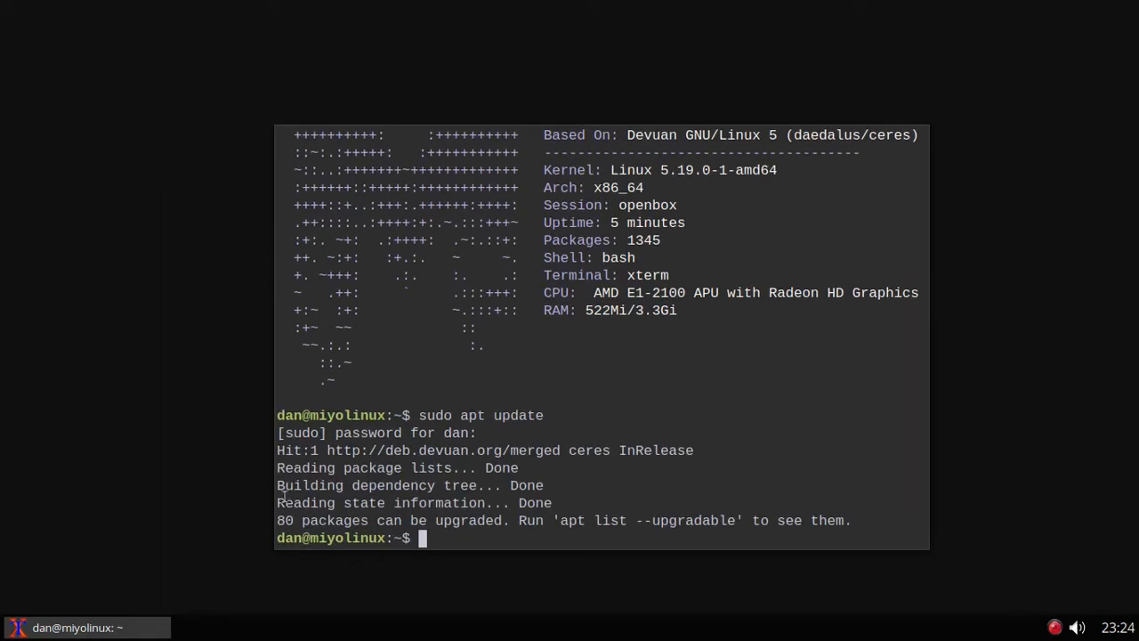
Step: Highlight the 80 upgradable-packages count, shrink the font back, and close the terminal
double_click(290, 519)
key("ctrl+minus")
key("ctrl+minus")
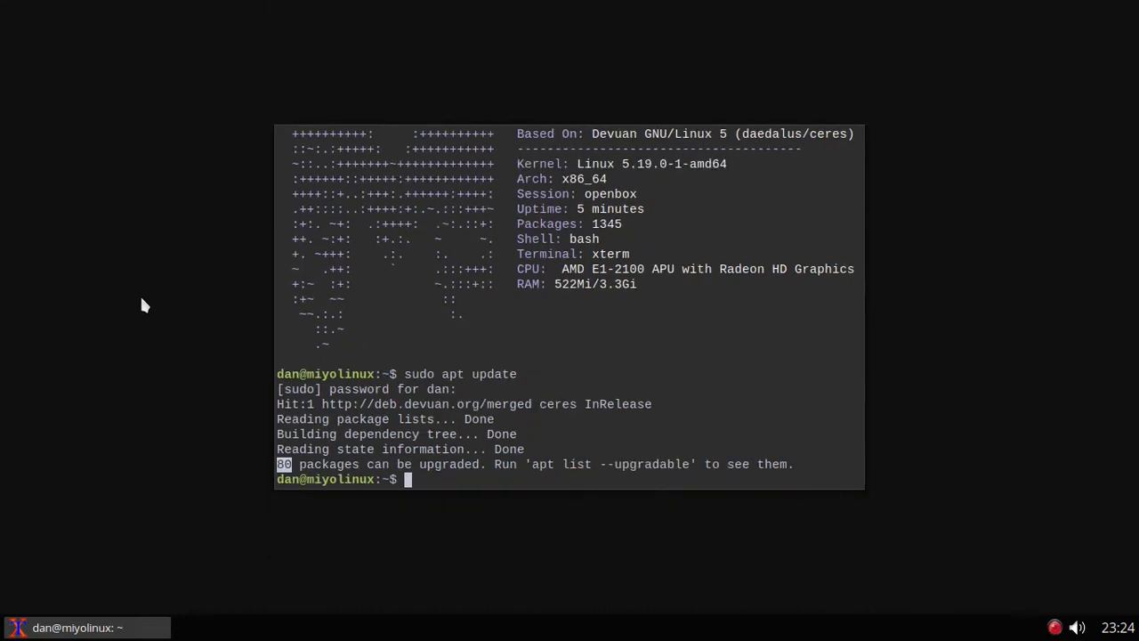
left_click(115, 625)
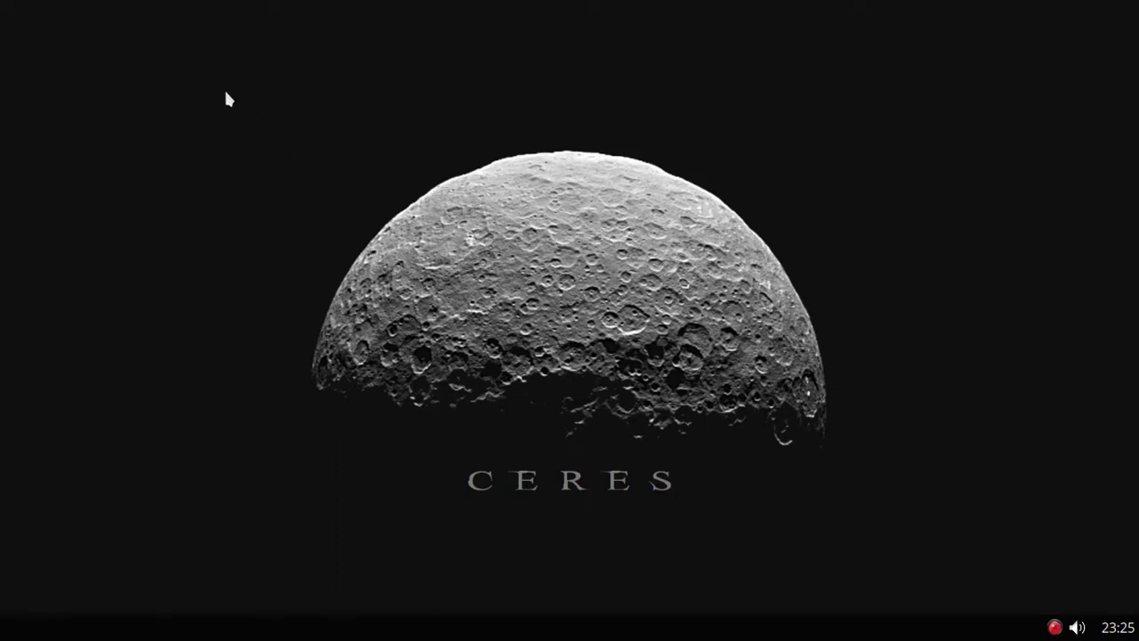
Step: Open Downloads in the file manager, then open a terminal in that folder from Tools
right_click(217, 58)
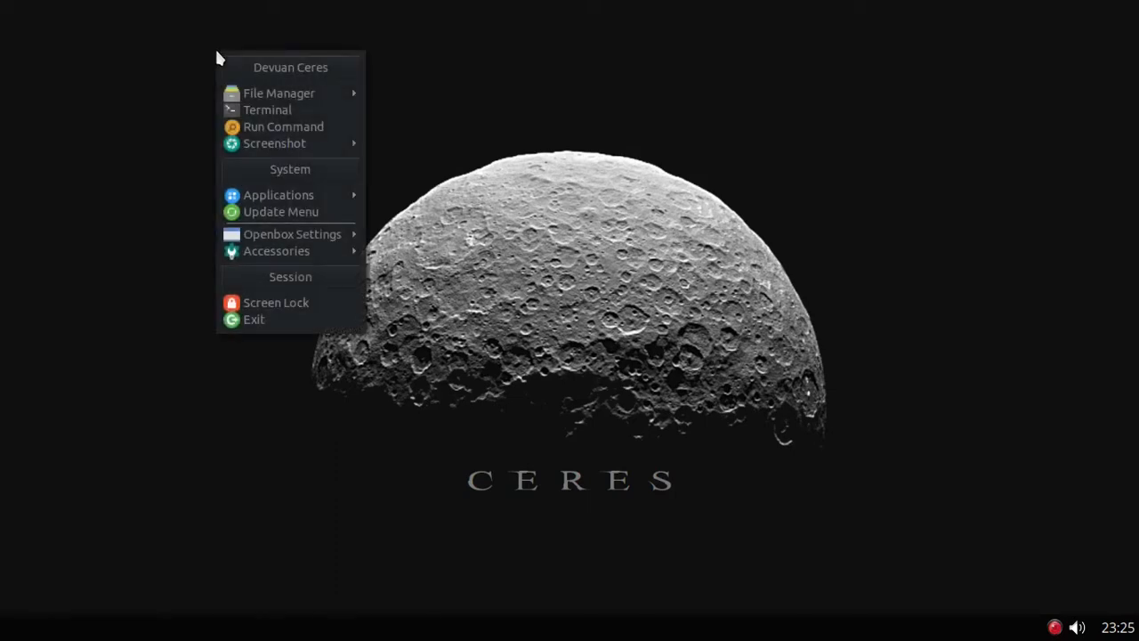
mouse_move(256, 94)
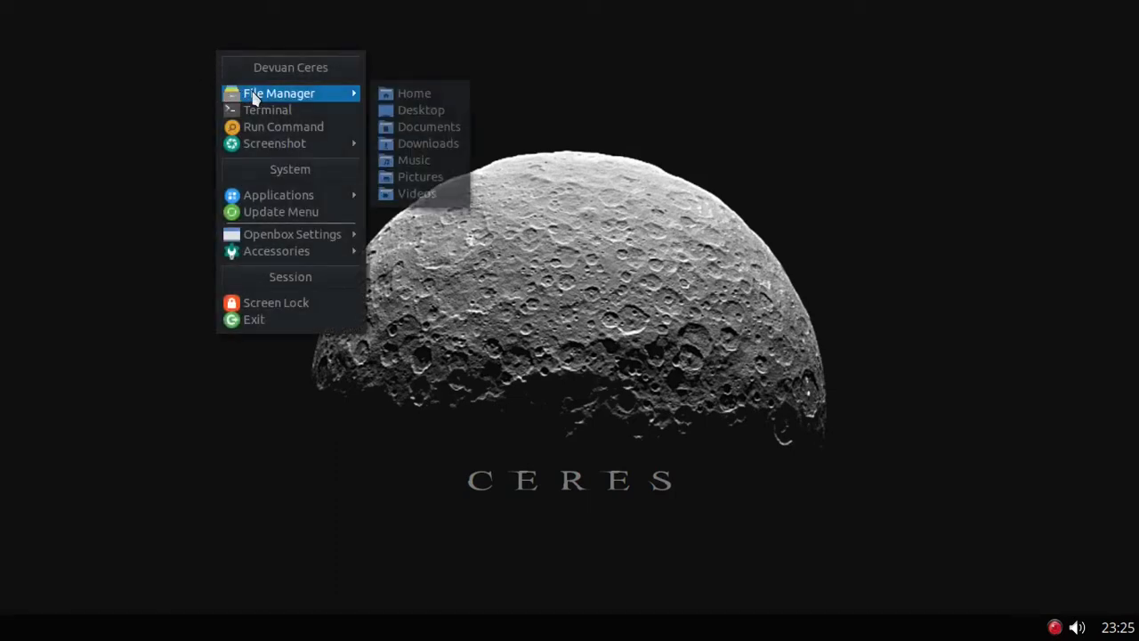
left_click(433, 144)
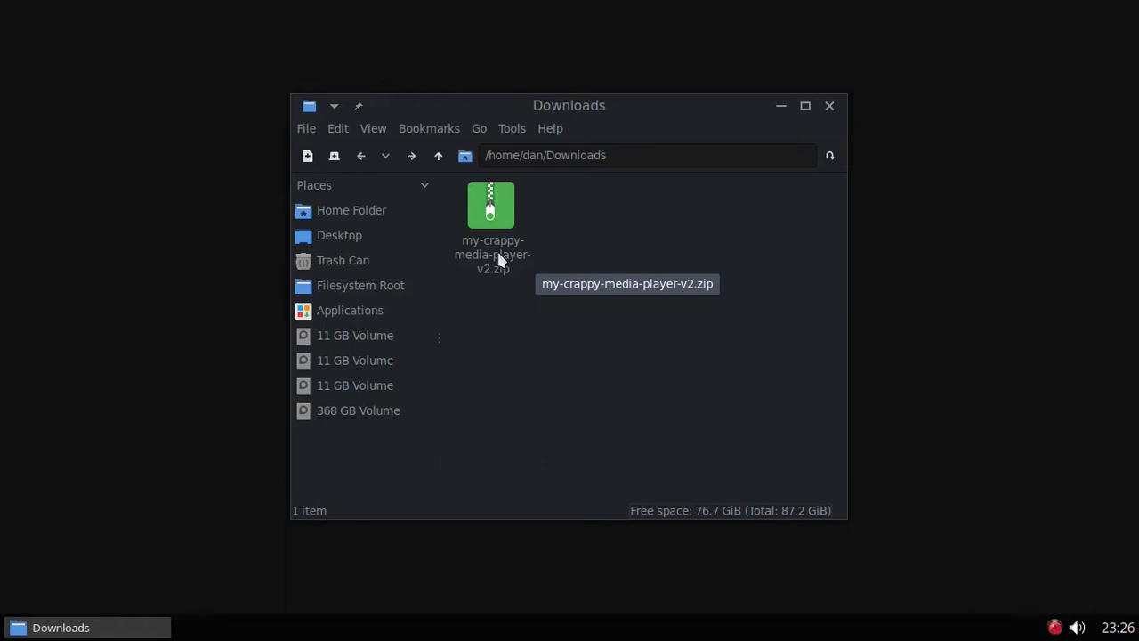
left_click(521, 133)
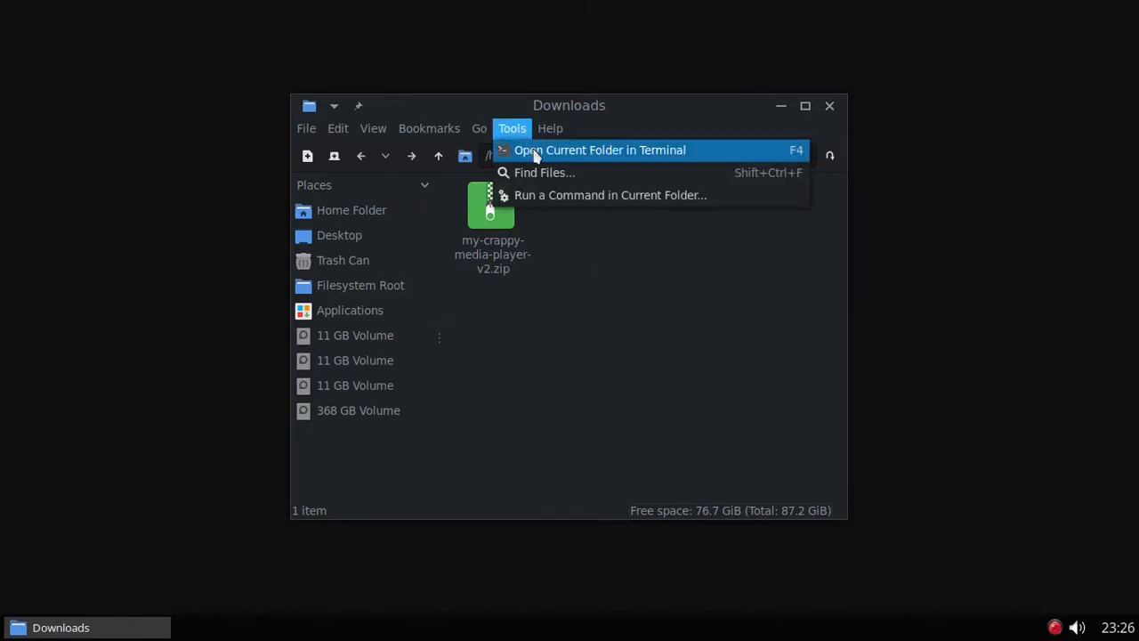
left_click(535, 152)
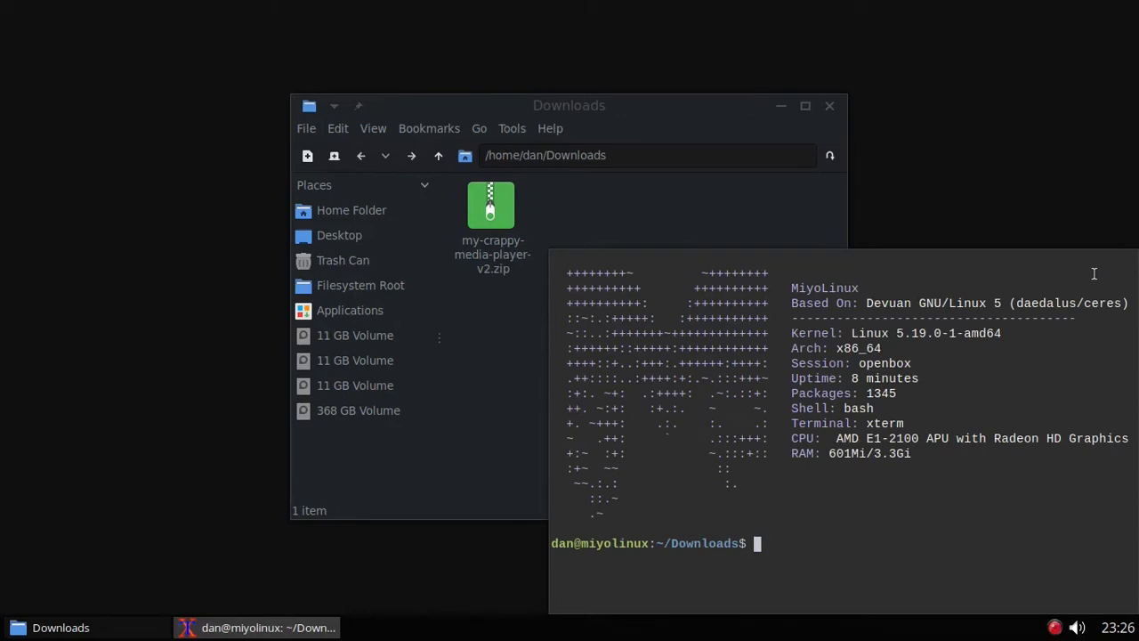
Step: Unzip my-crappy-media-player-v2.zip in Downloads and close the terminal
type("unzip my-crappy-media")
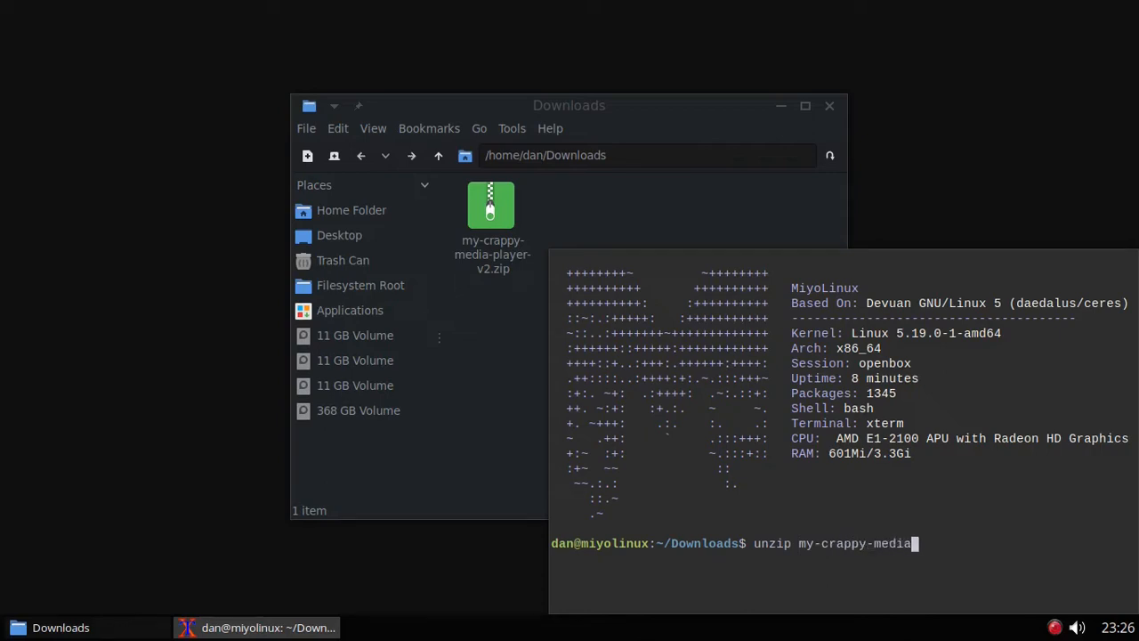
type("-player-v2.zip")
key("Return")
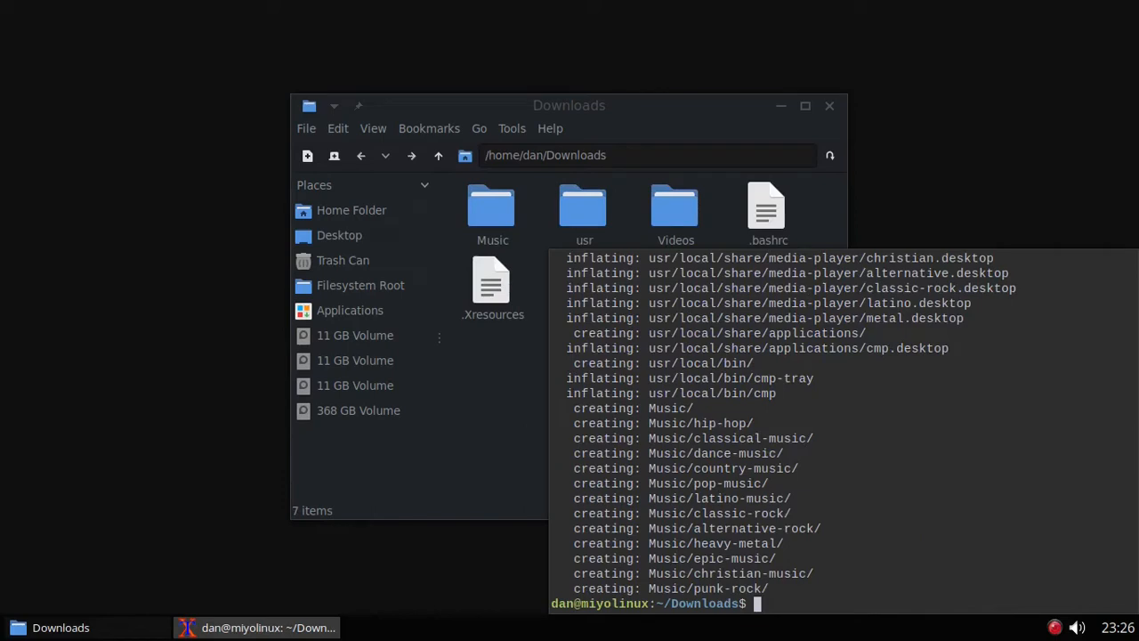
right_click(315, 631)
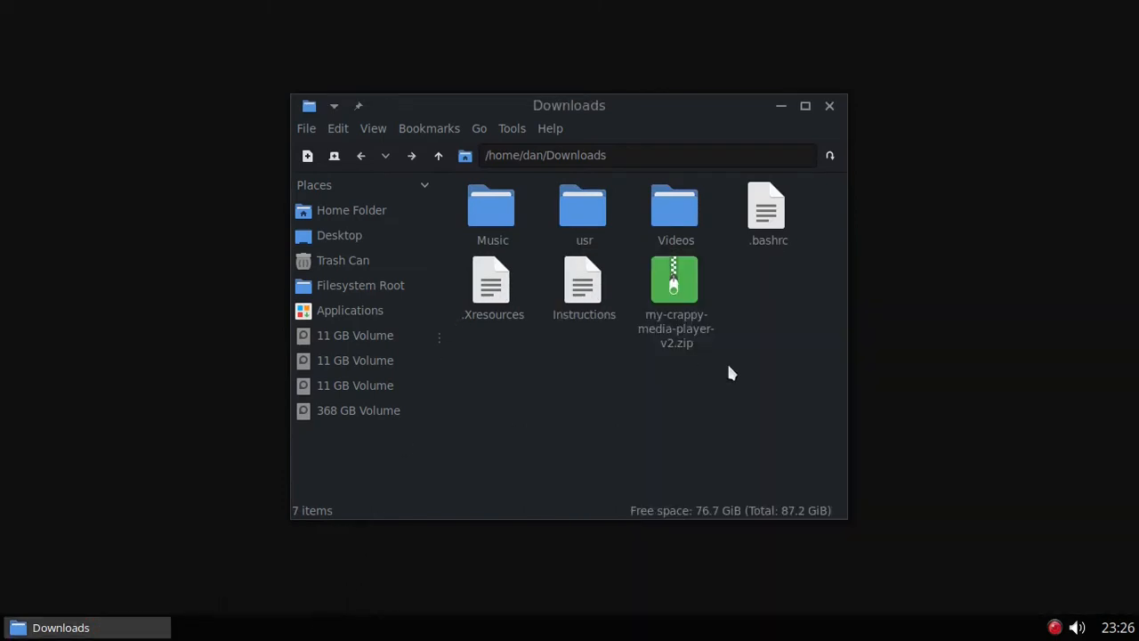
Step: Navigate into the extracted usr/local/bin folder and bring up the cmp script's actions
double_click(581, 206)
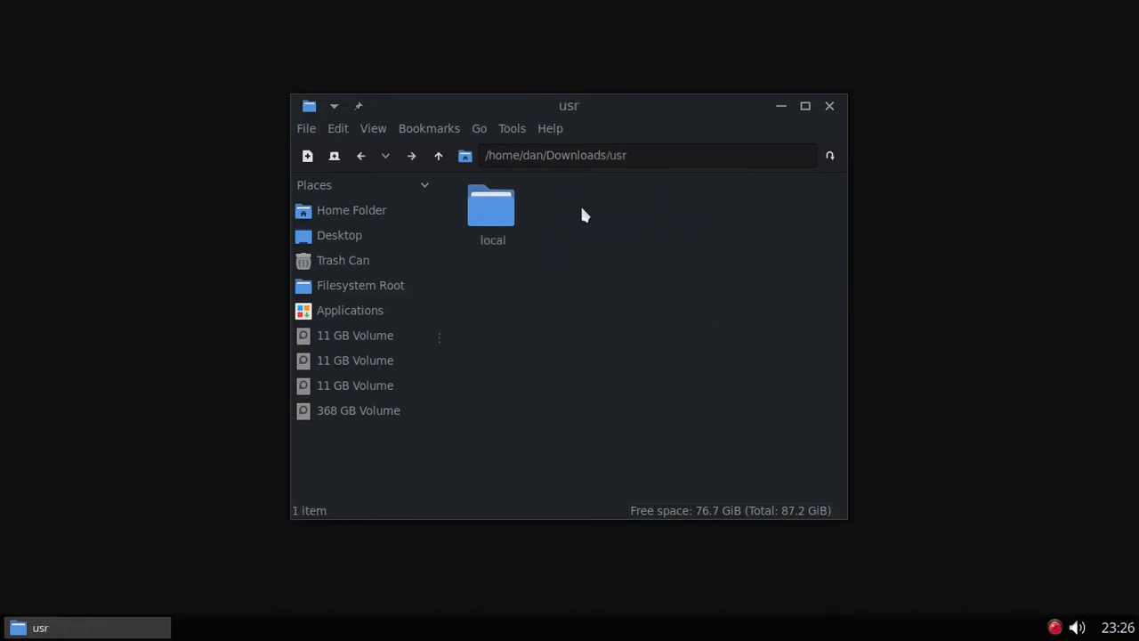
double_click(490, 208)
double_click(580, 208)
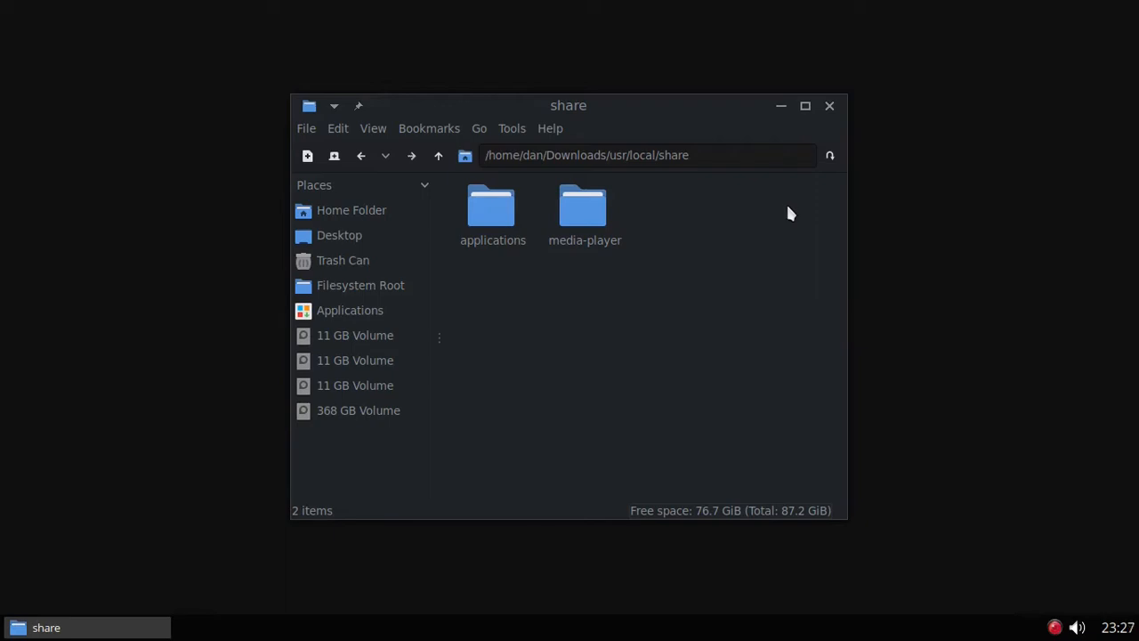
left_click(360, 155)
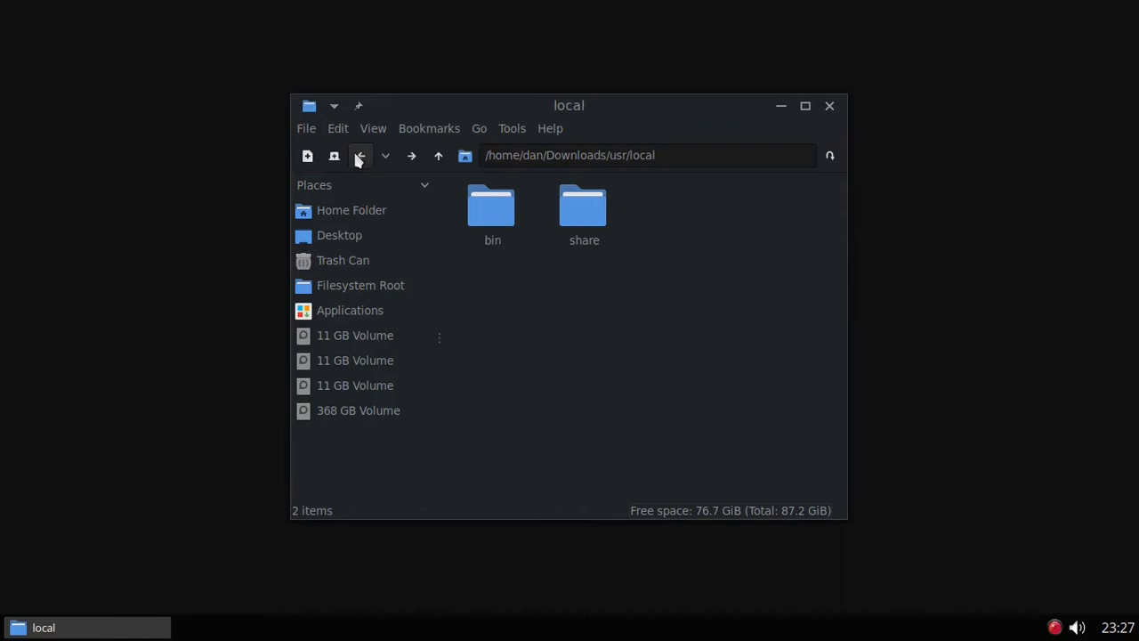
double_click(504, 215)
right_click(504, 213)
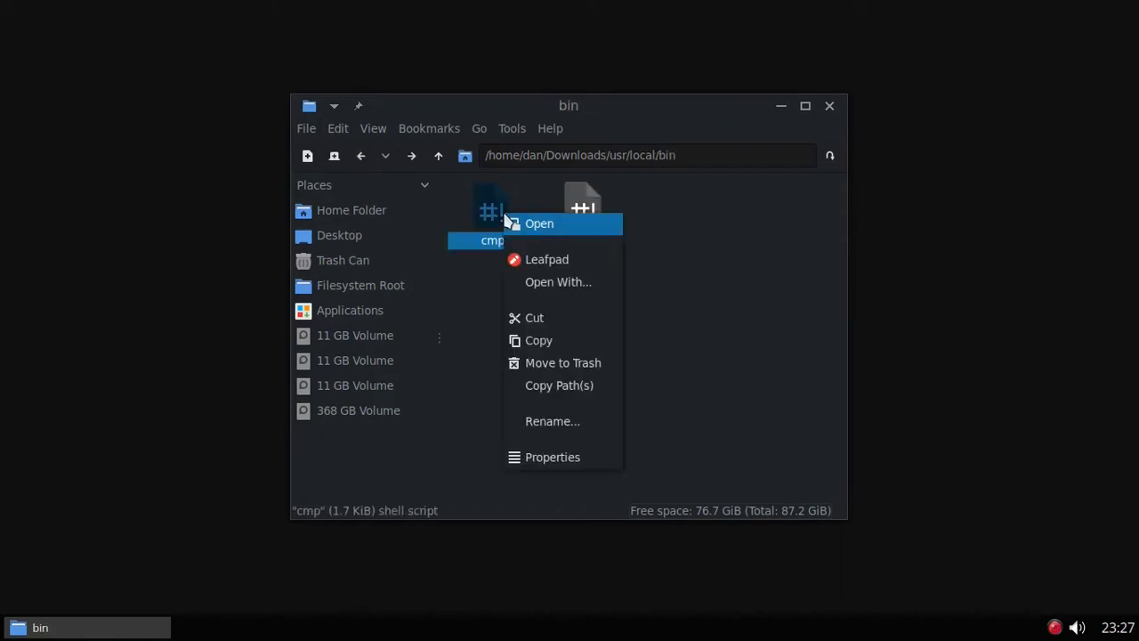
Step: Open cmp in Leafpad, maximize the window, and set the editor font to size 18
left_click(529, 259)
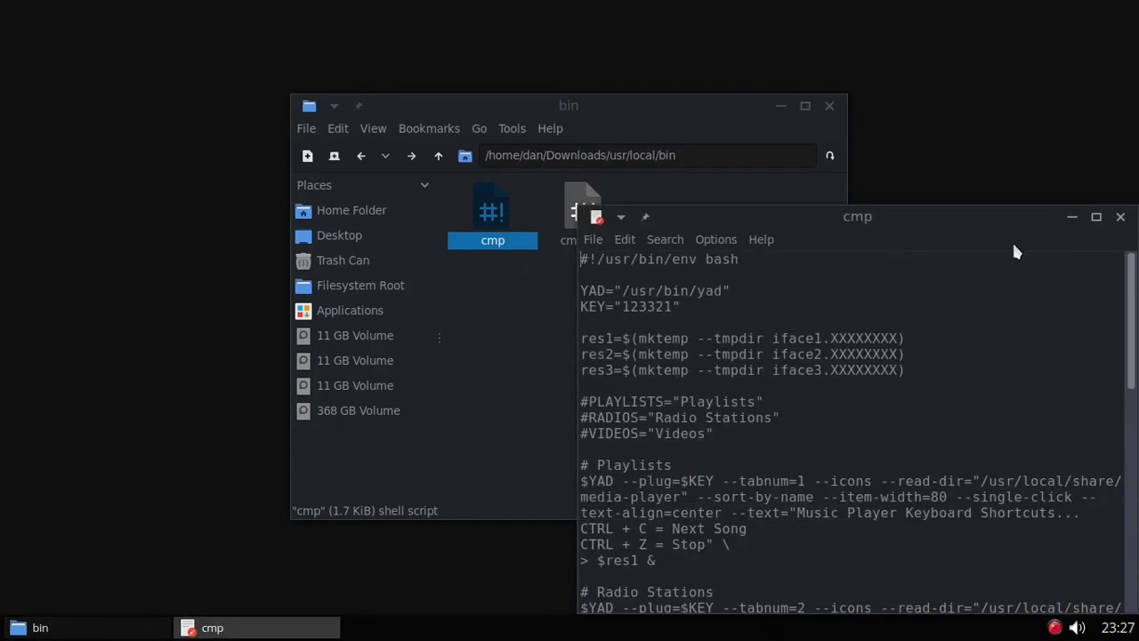
left_click(1096, 219)
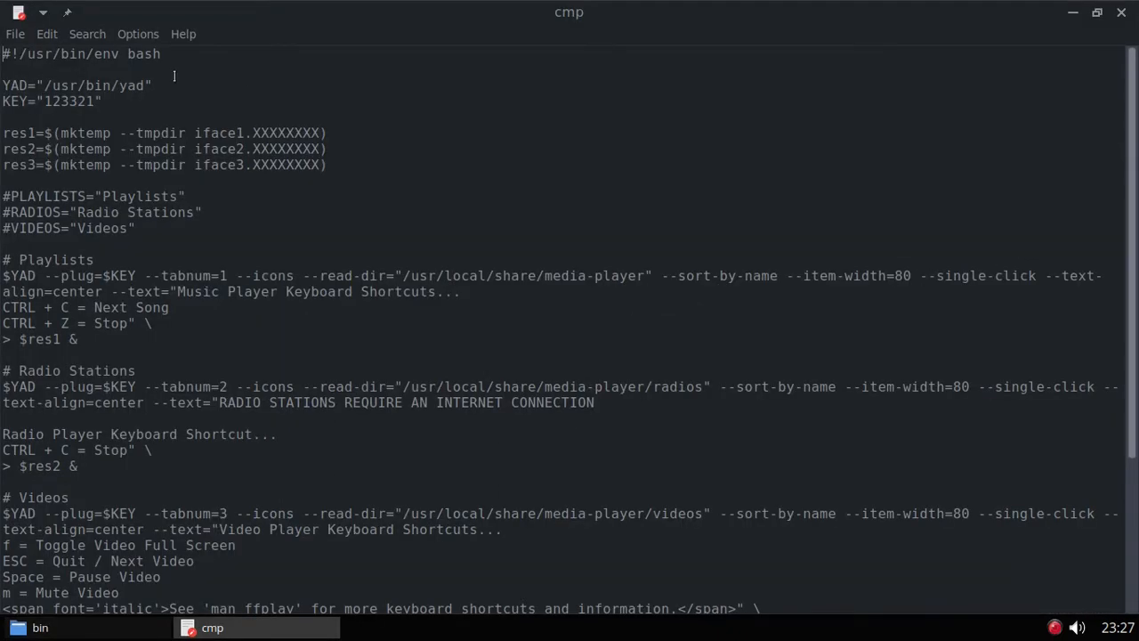
left_click(138, 35)
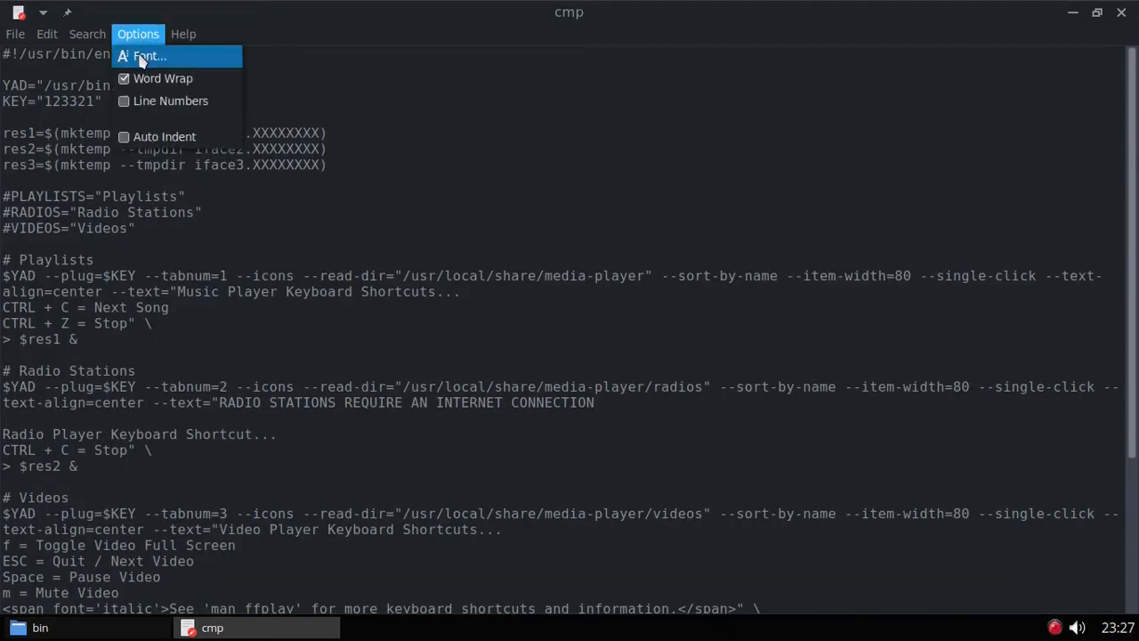
left_click(140, 57)
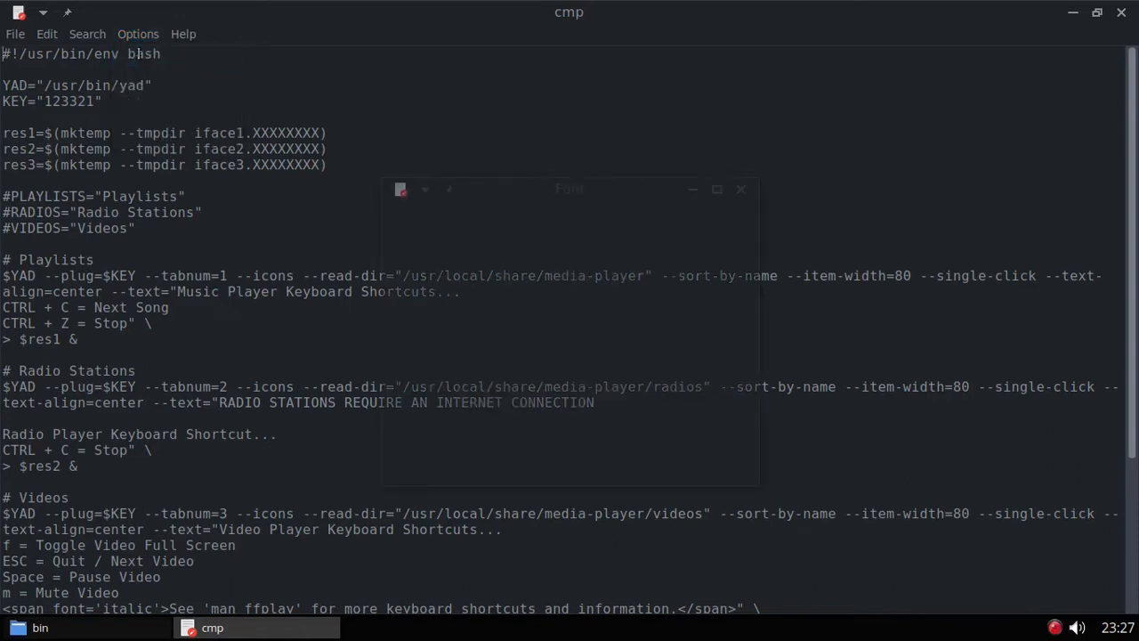
scroll(725, 312, "down", 4)
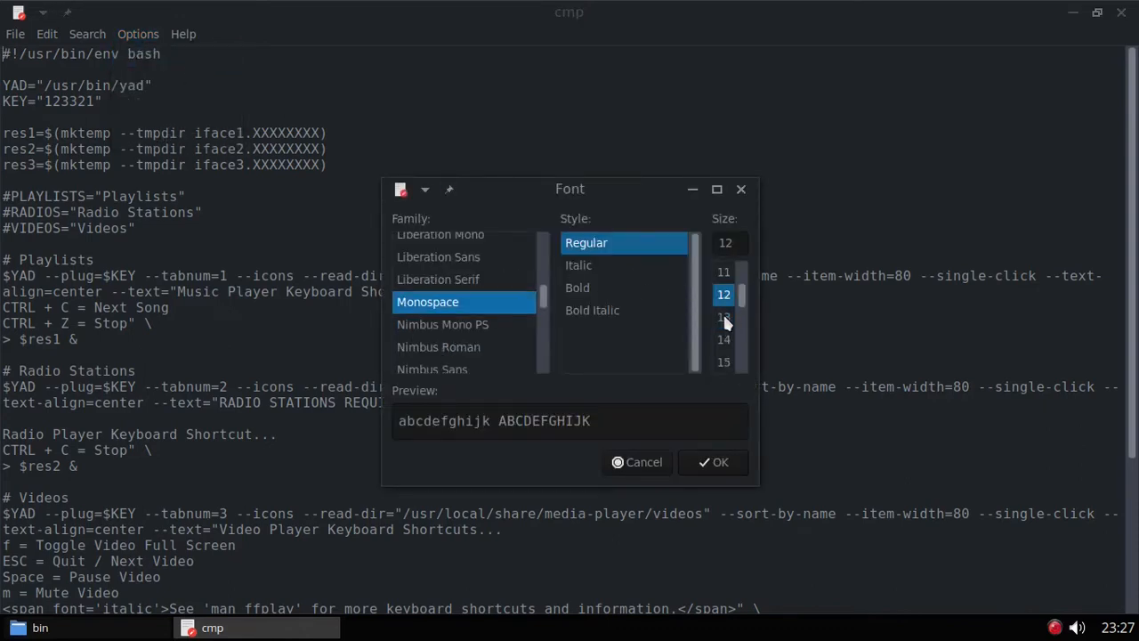
scroll(727, 320, "down", 1)
left_click(727, 342)
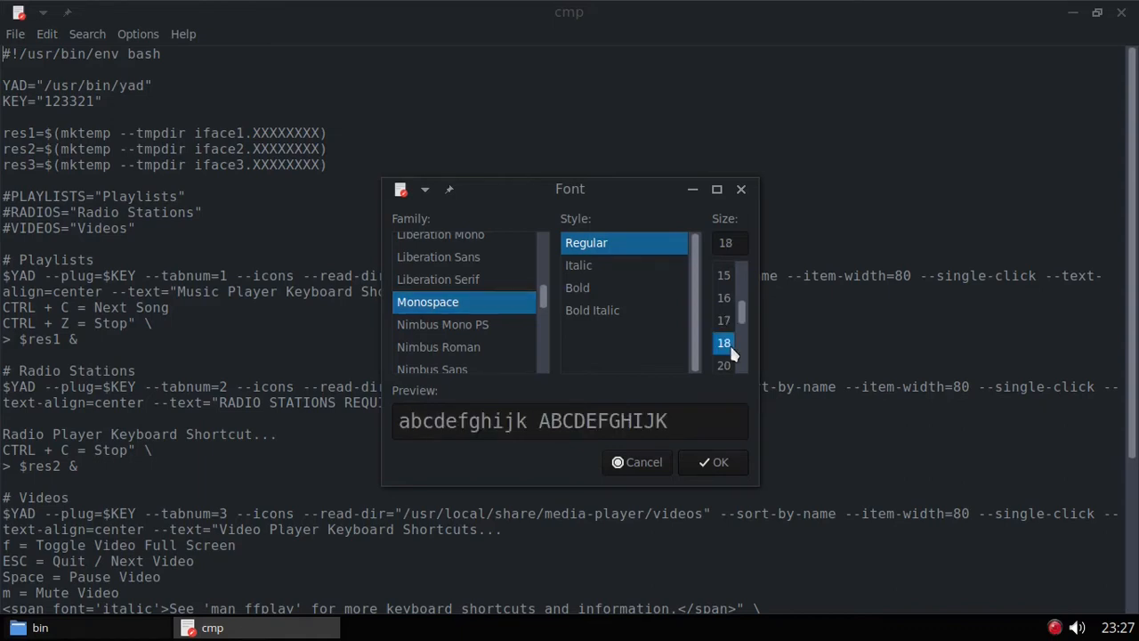
left_click(712, 461)
scroll(628, 263, "down", 3)
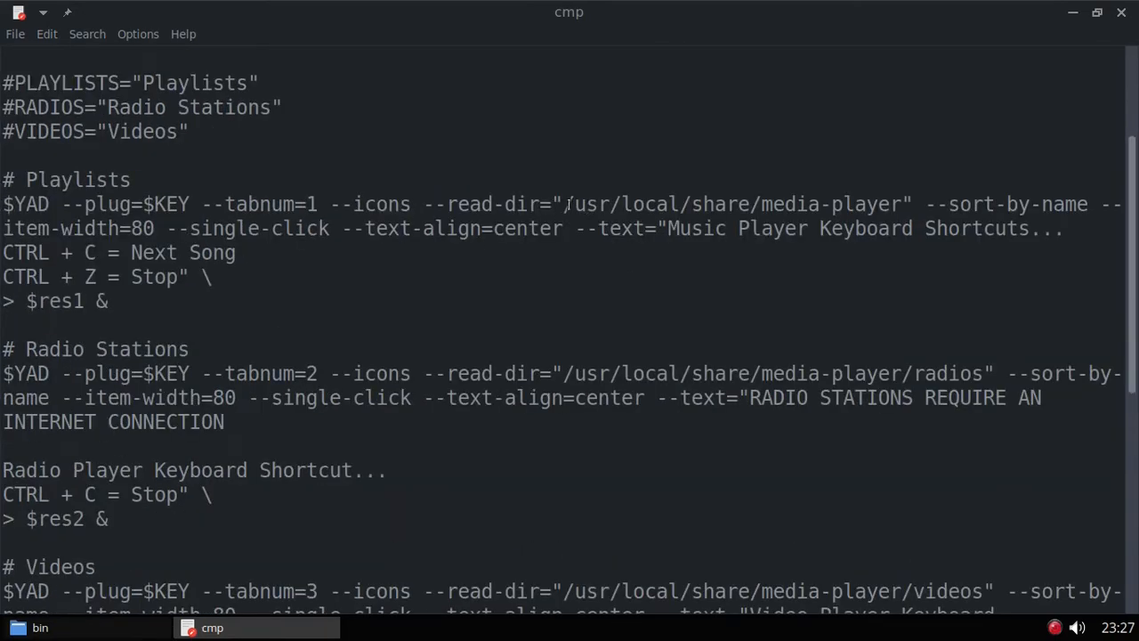
Step: Highlight the media-player paths in the Playlists, Radio Stations and Videos lines, then close Leafpad
left_click_drag(566, 203, 900, 204)
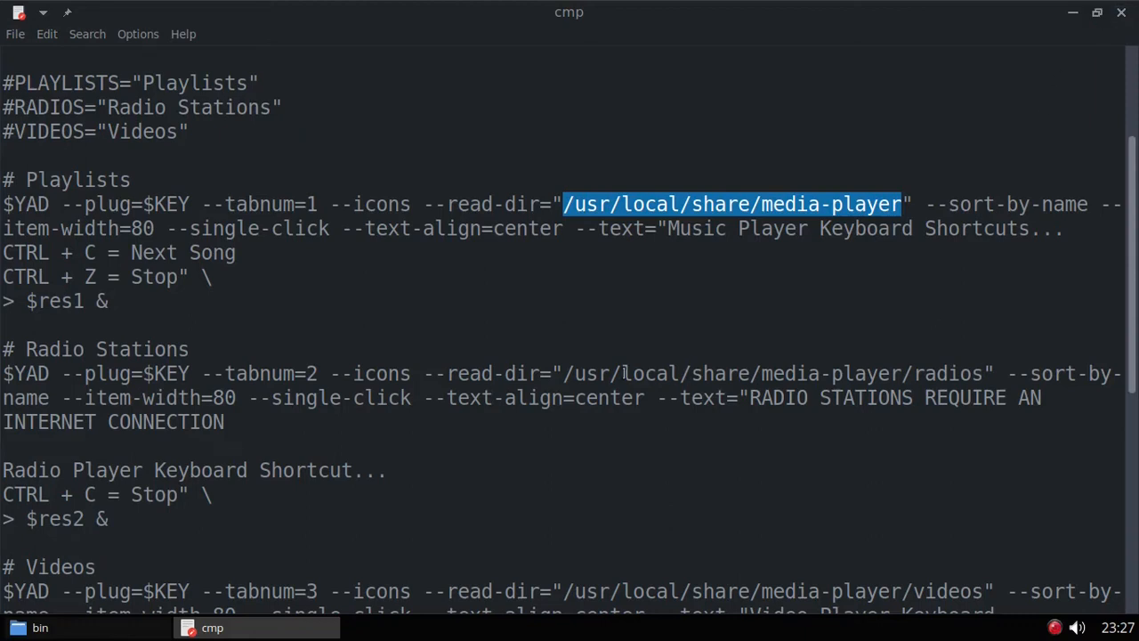
left_click_drag(567, 373, 903, 373)
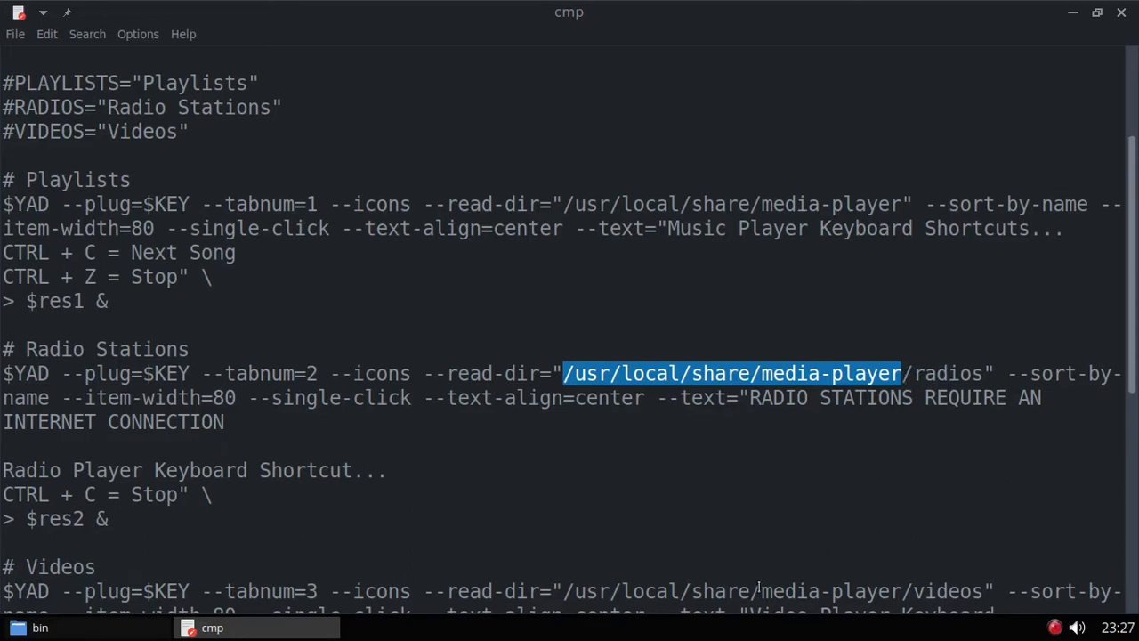
left_click_drag(760, 591, 901, 591)
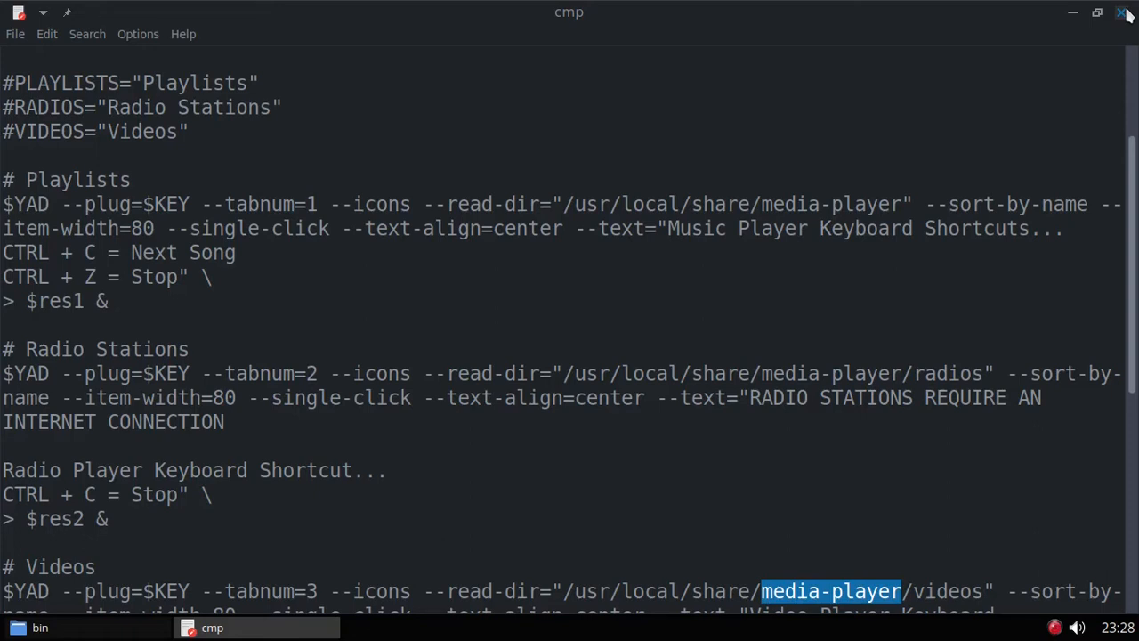
left_click(1121, 13)
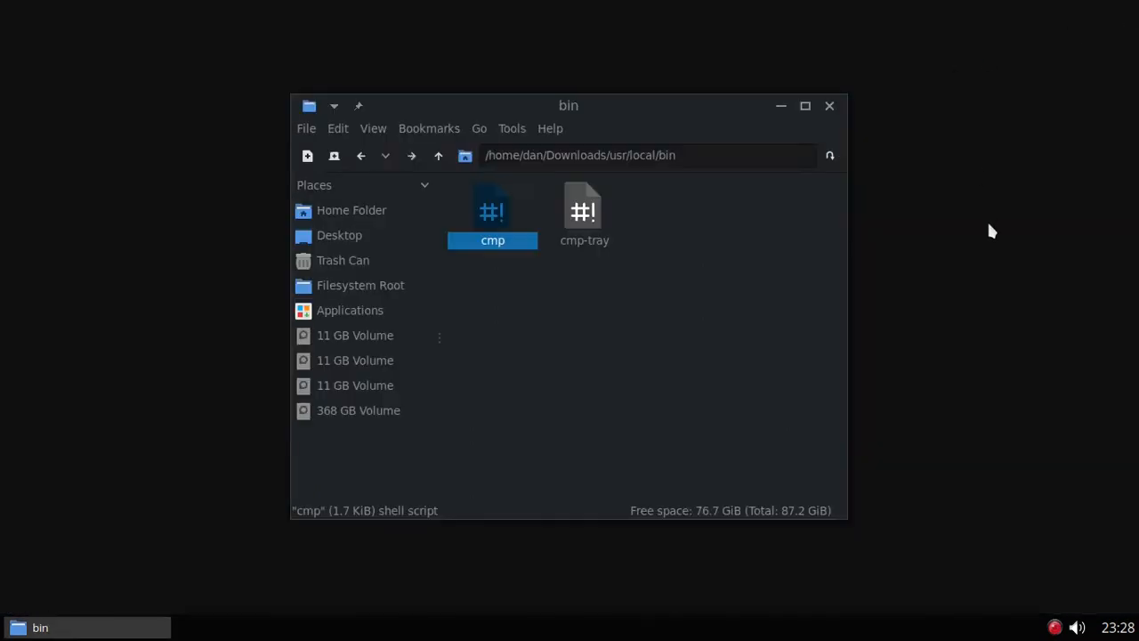
Step: Go back to Downloads and move my-crappy-media-player-v2.zip to the Trash Can, confirming with Yes
left_click(361, 157)
left_click(362, 157)
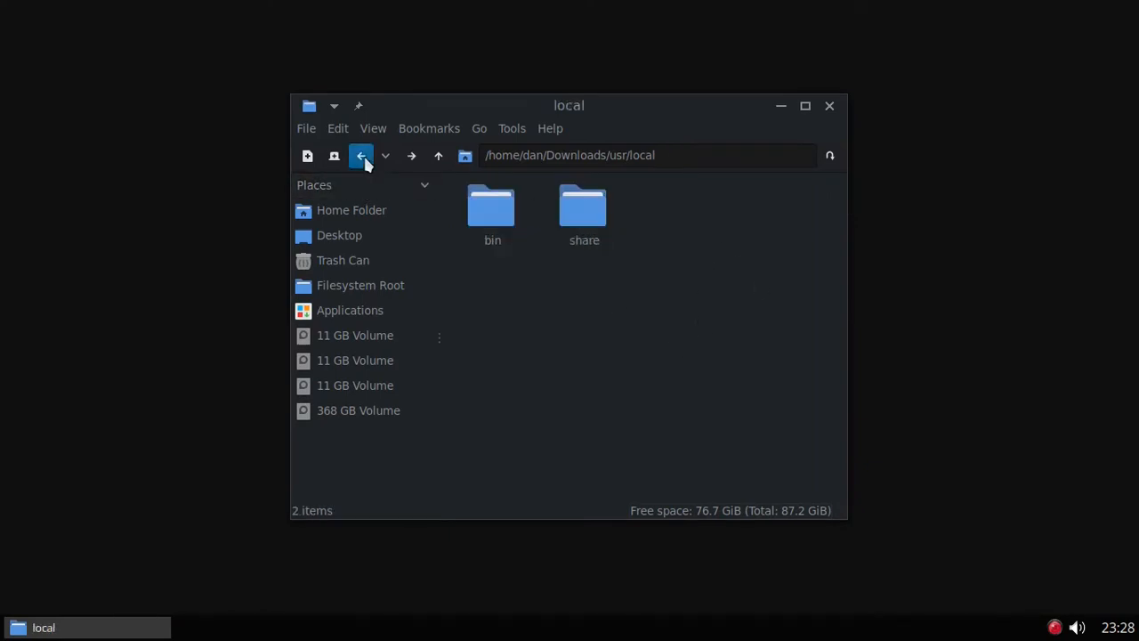
left_click(361, 156)
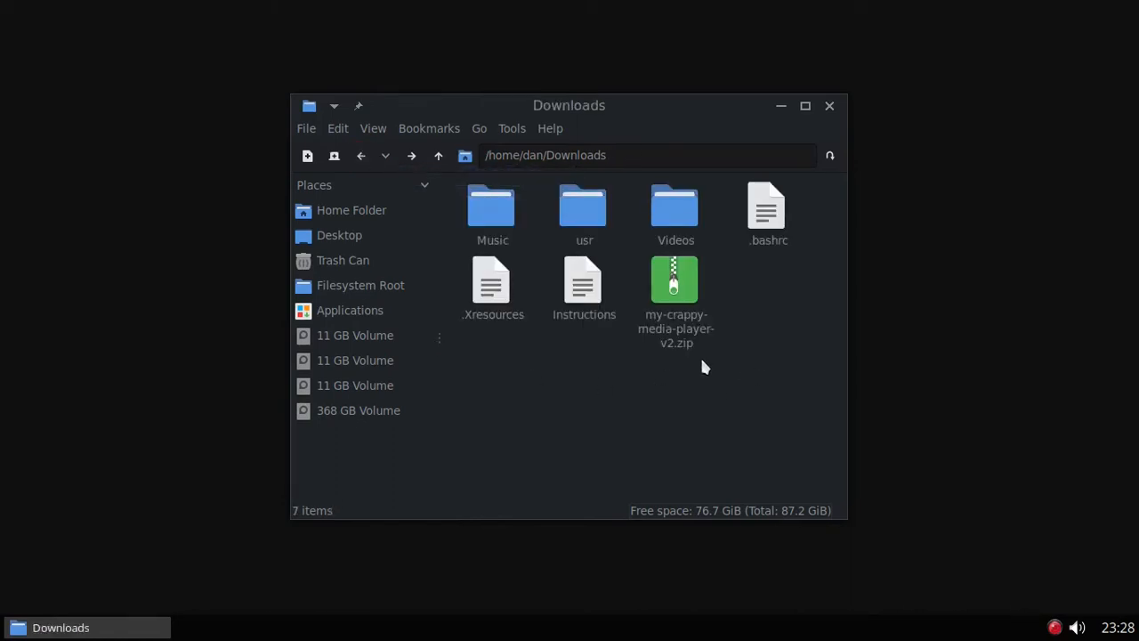
left_click_drag(672, 298, 353, 259)
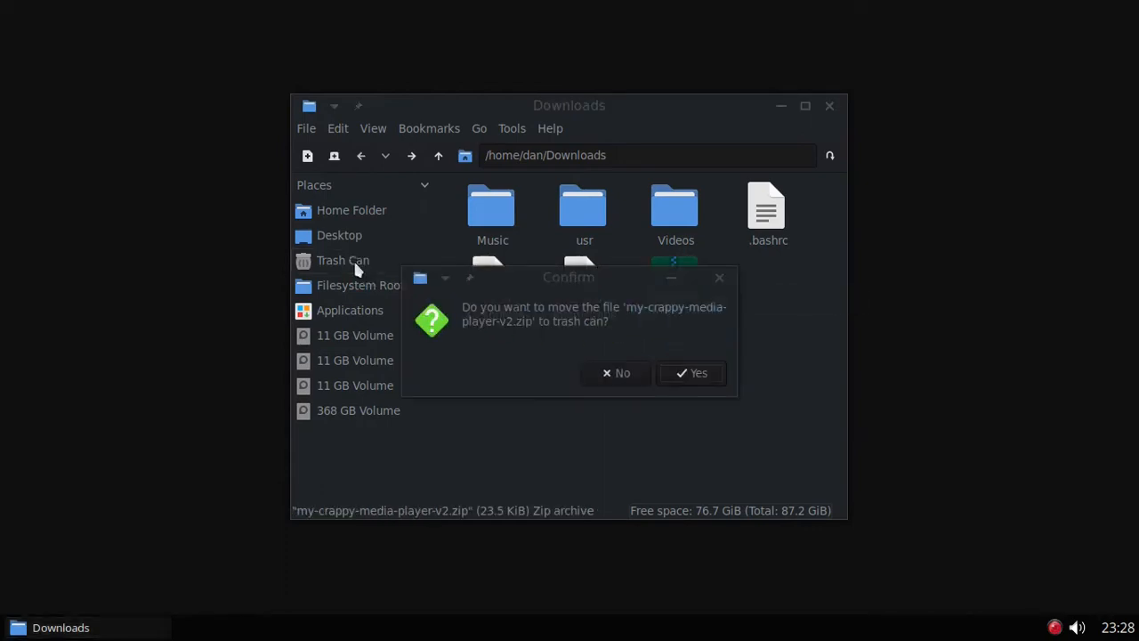
left_click(708, 377)
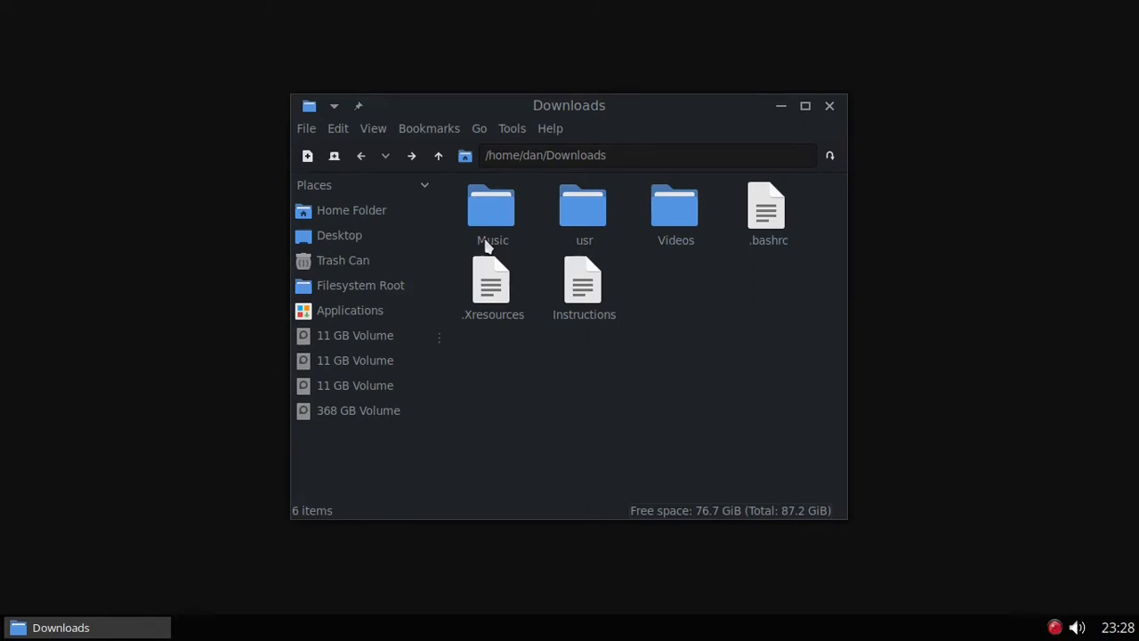
double_click(510, 212)
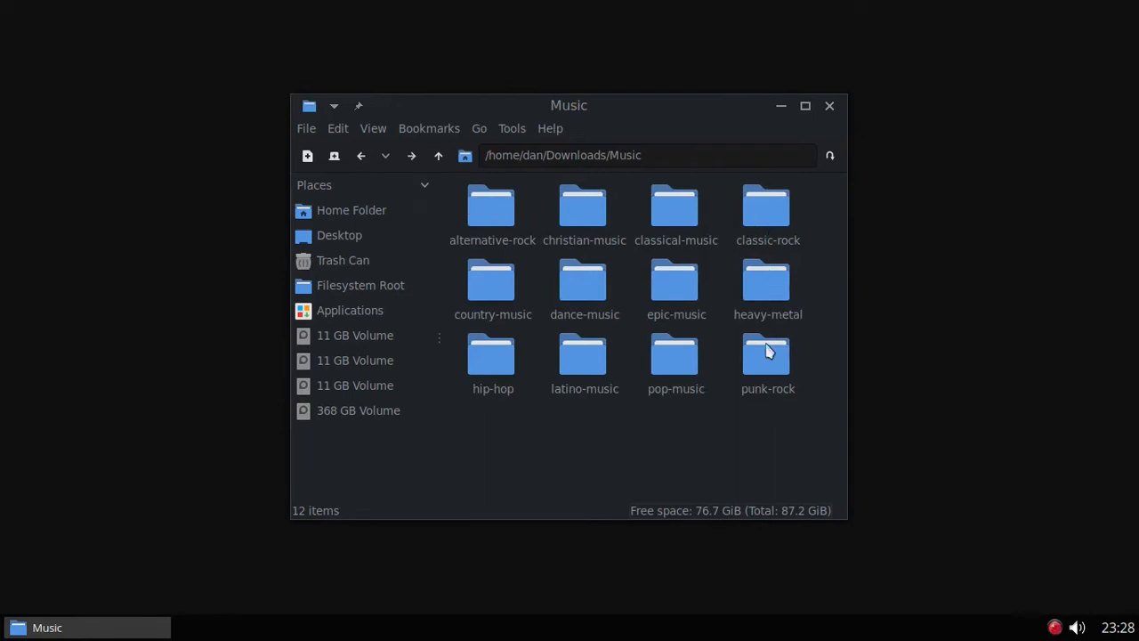
left_click(360, 156)
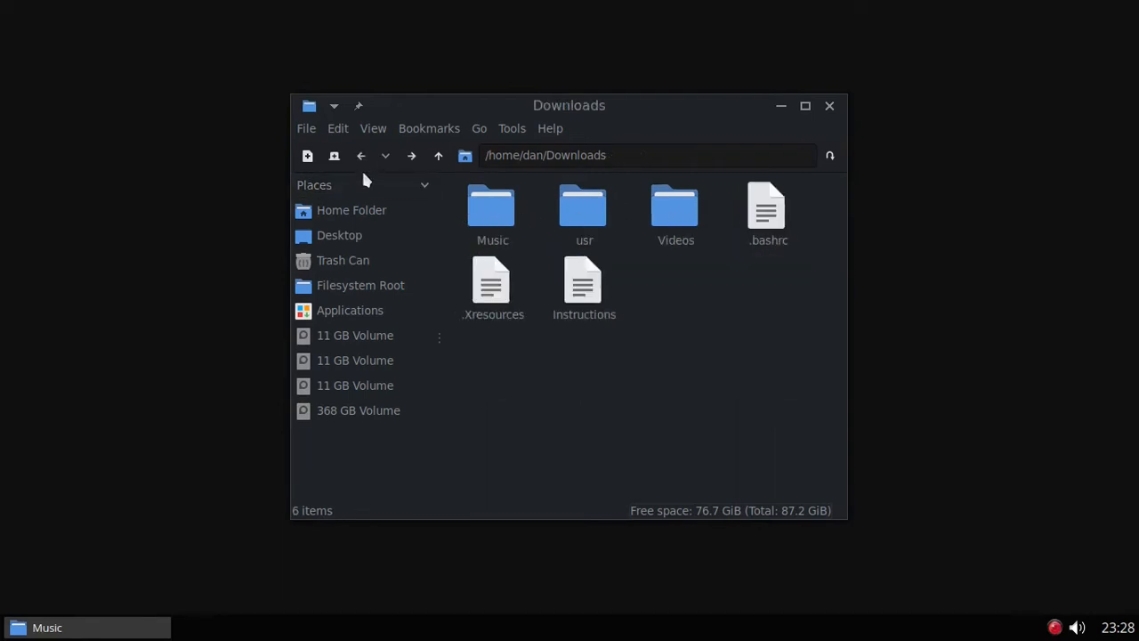
double_click(684, 210)
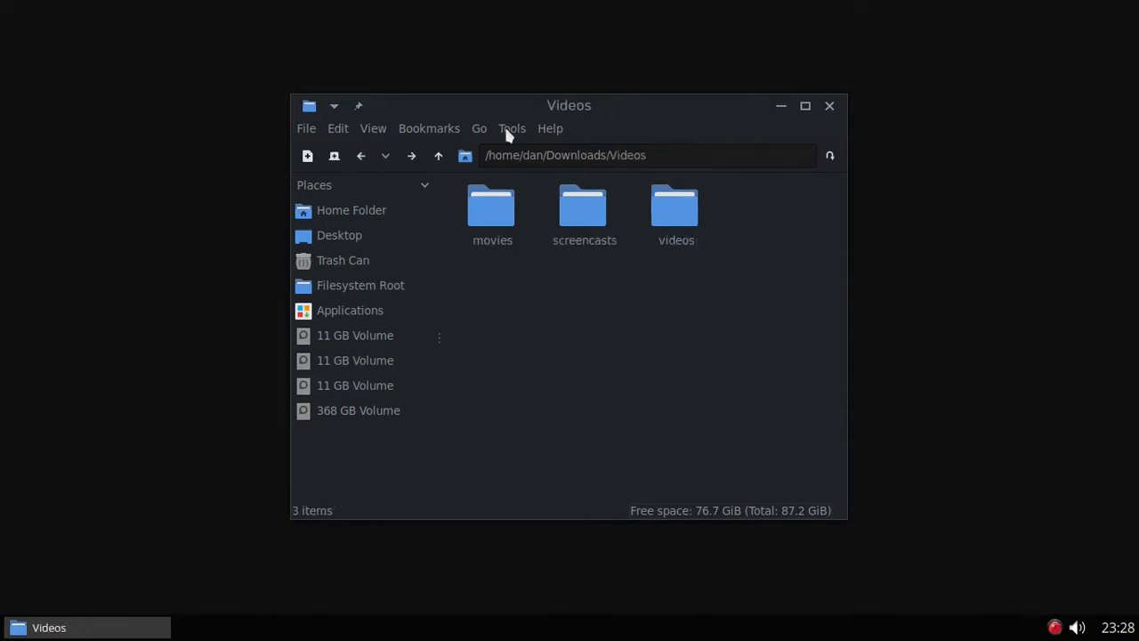
left_click(360, 157)
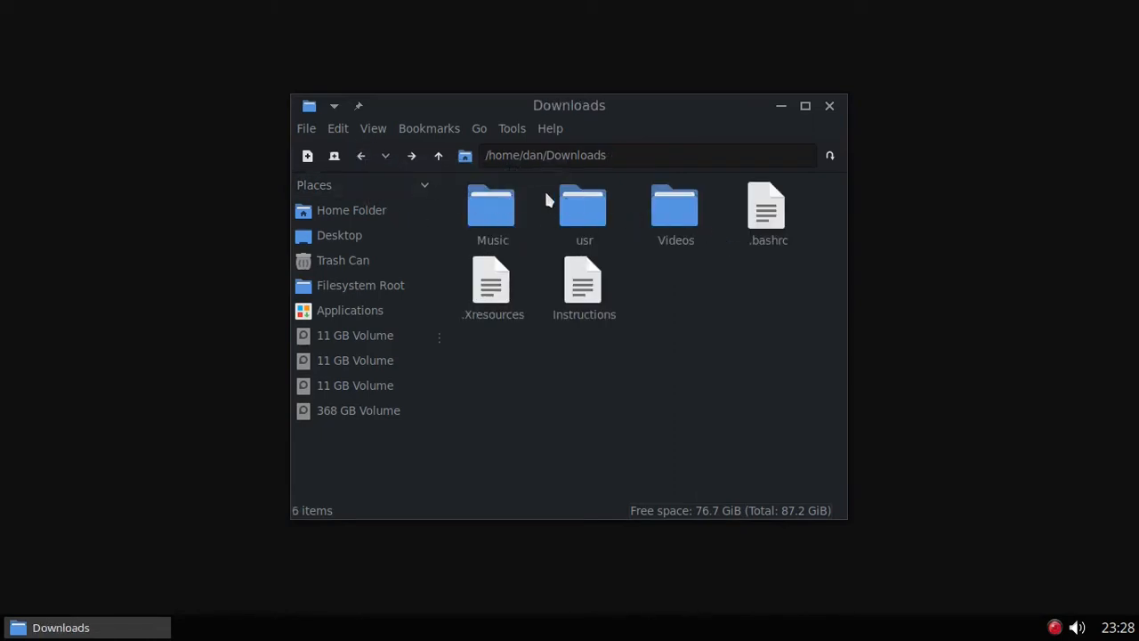
double_click(575, 206)
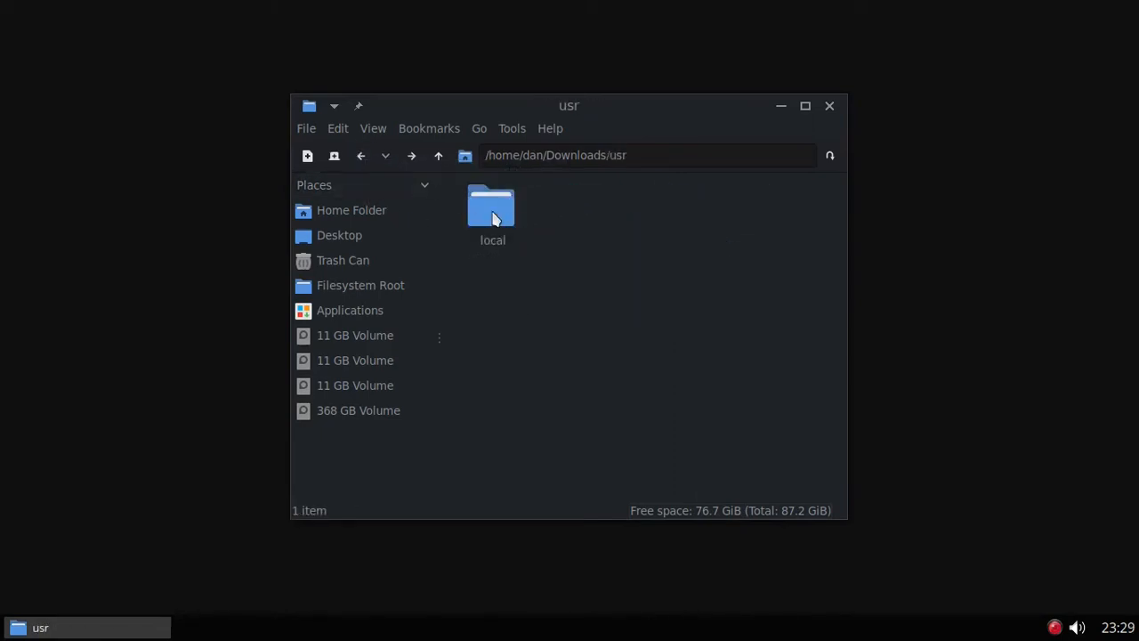
double_click(492, 214)
left_click(576, 210)
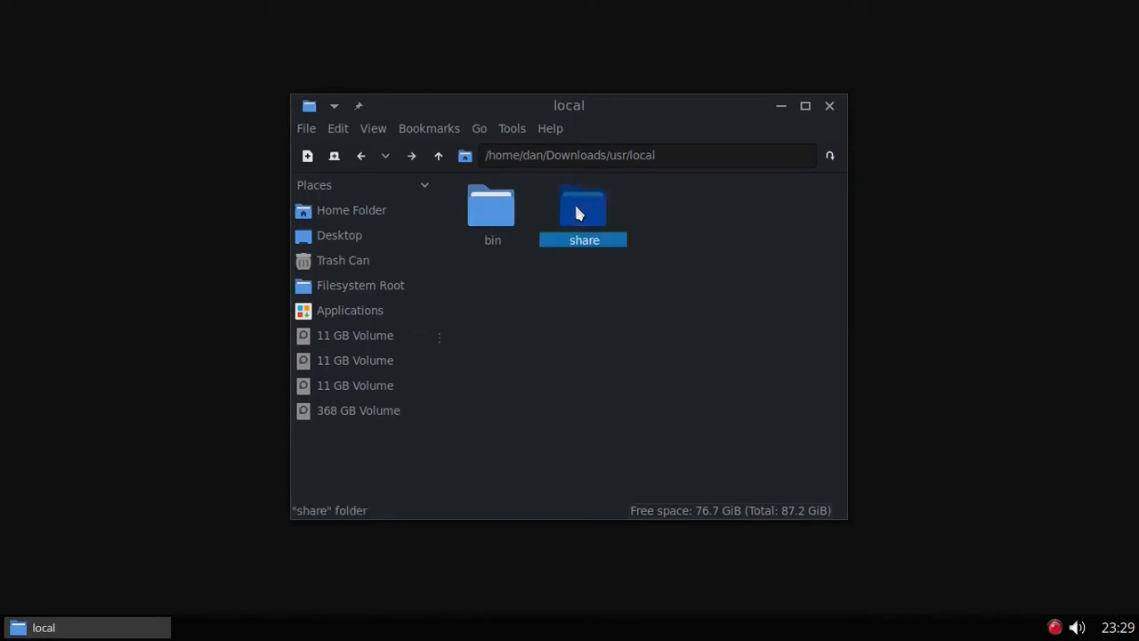
double_click(576, 210)
double_click(575, 208)
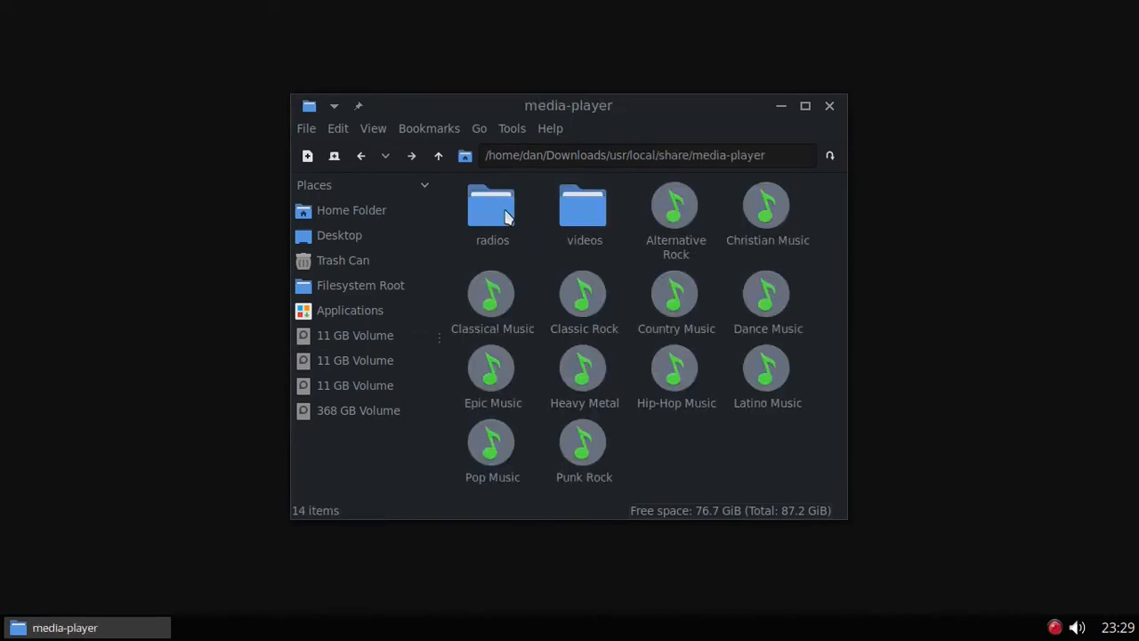
double_click(506, 216)
scroll(693, 254, "down", 5)
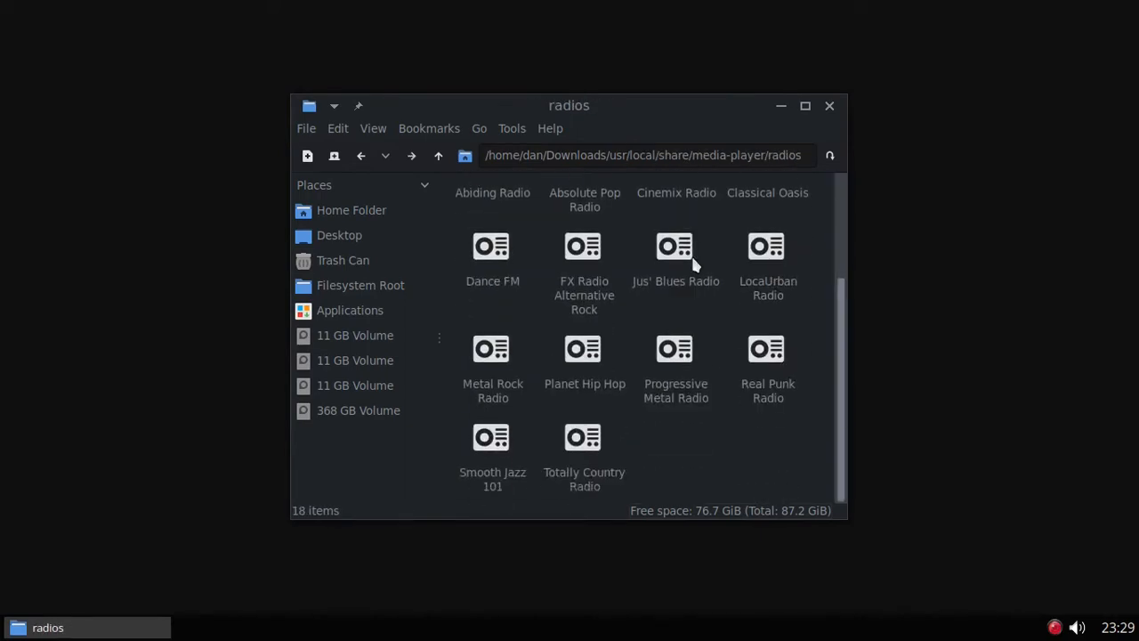
scroll(700, 397, "up", 3)
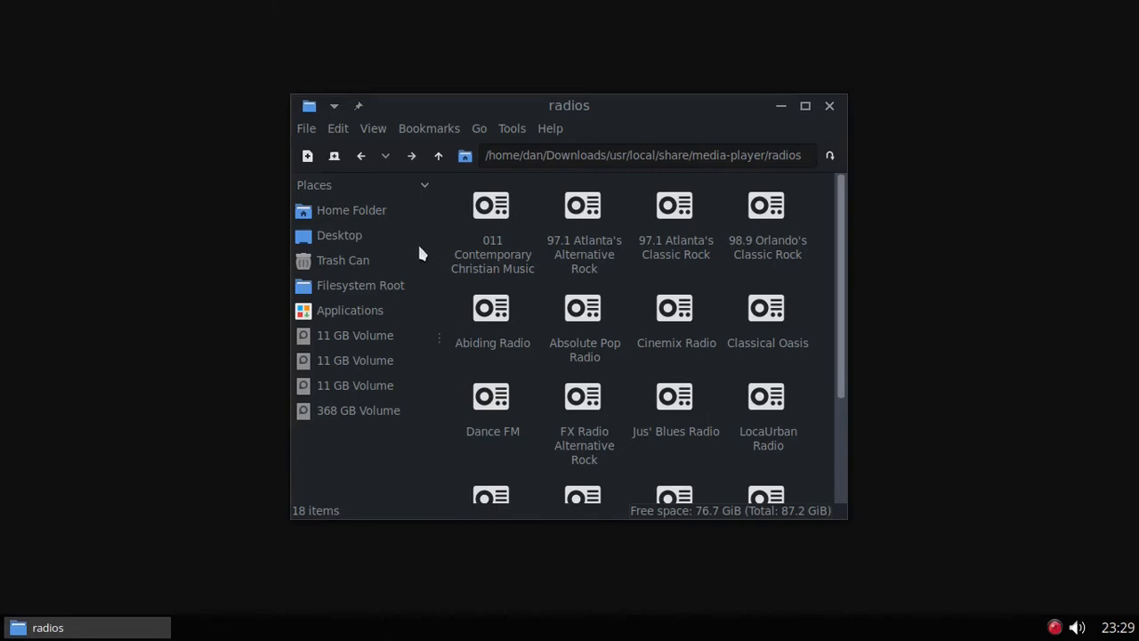
left_click(360, 156)
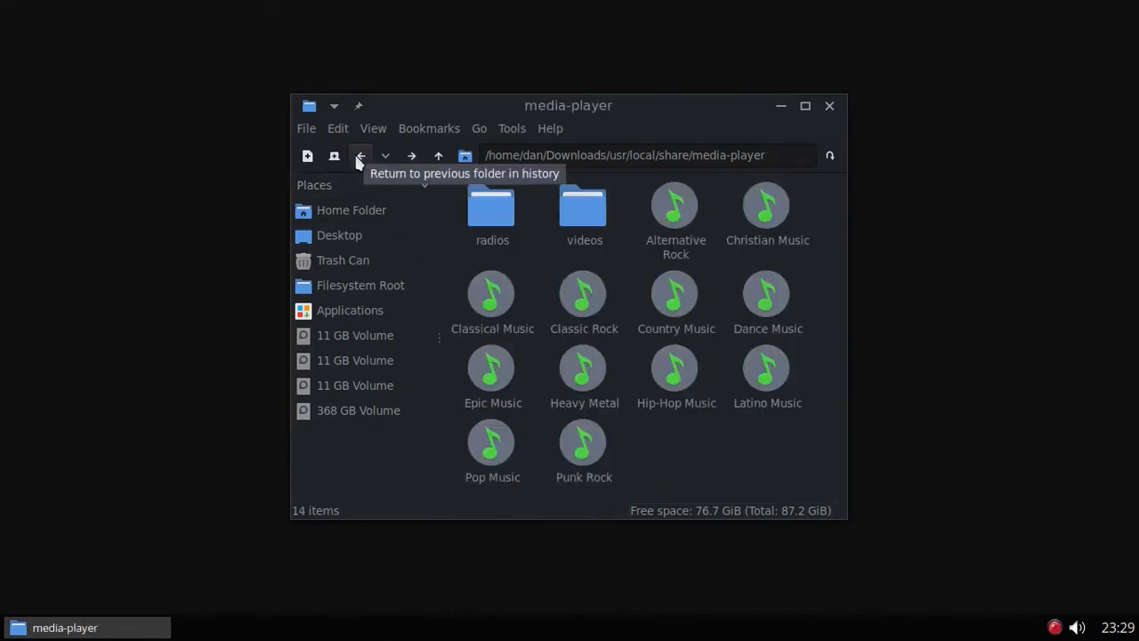
left_click(361, 155)
left_click(361, 156)
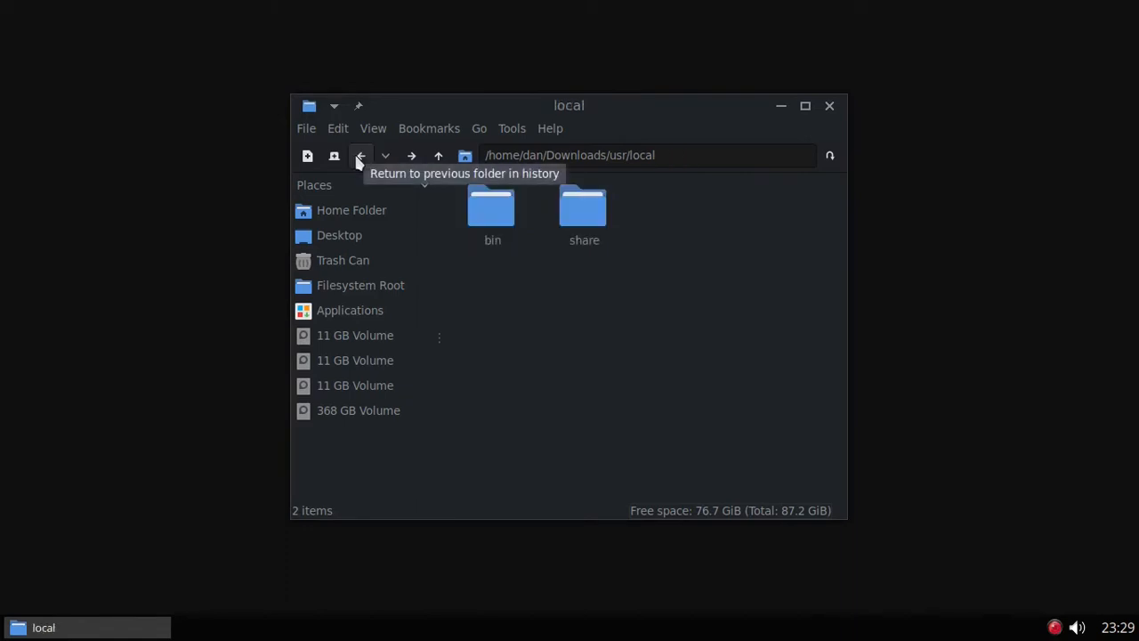
left_click(361, 156)
left_click(361, 156)
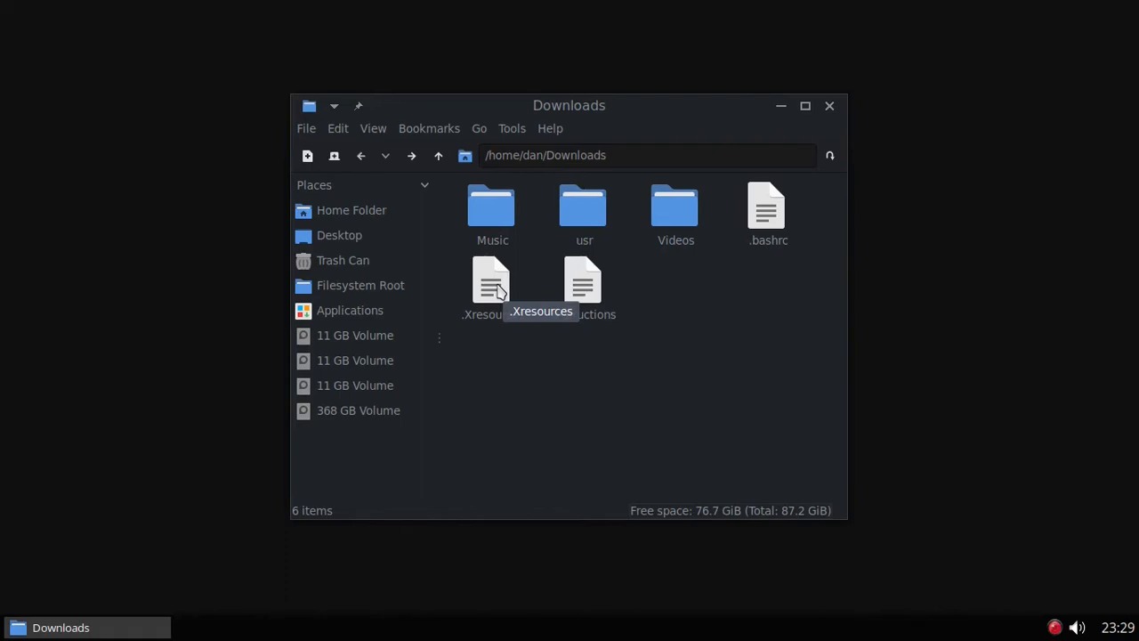
right_click(81, 135)
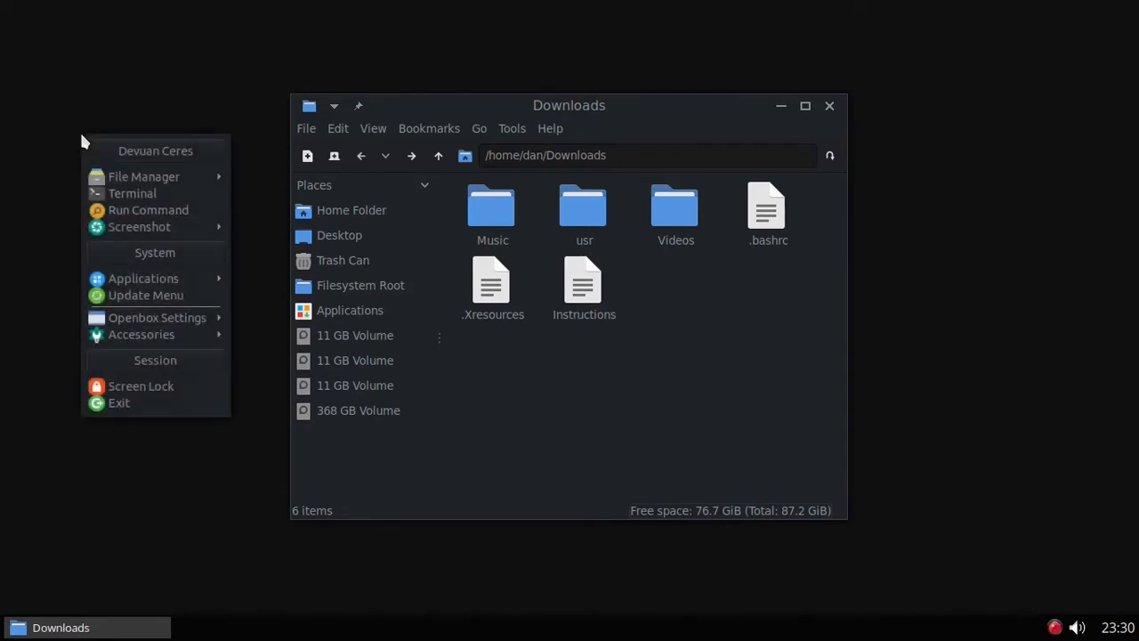
left_click(140, 196)
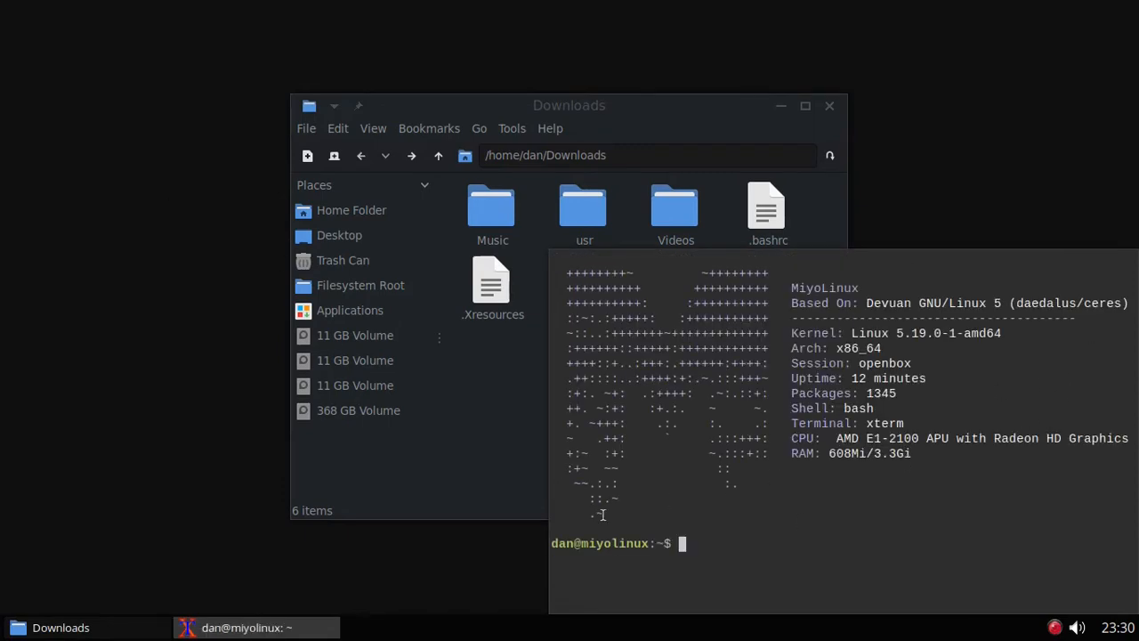
right_click(279, 629)
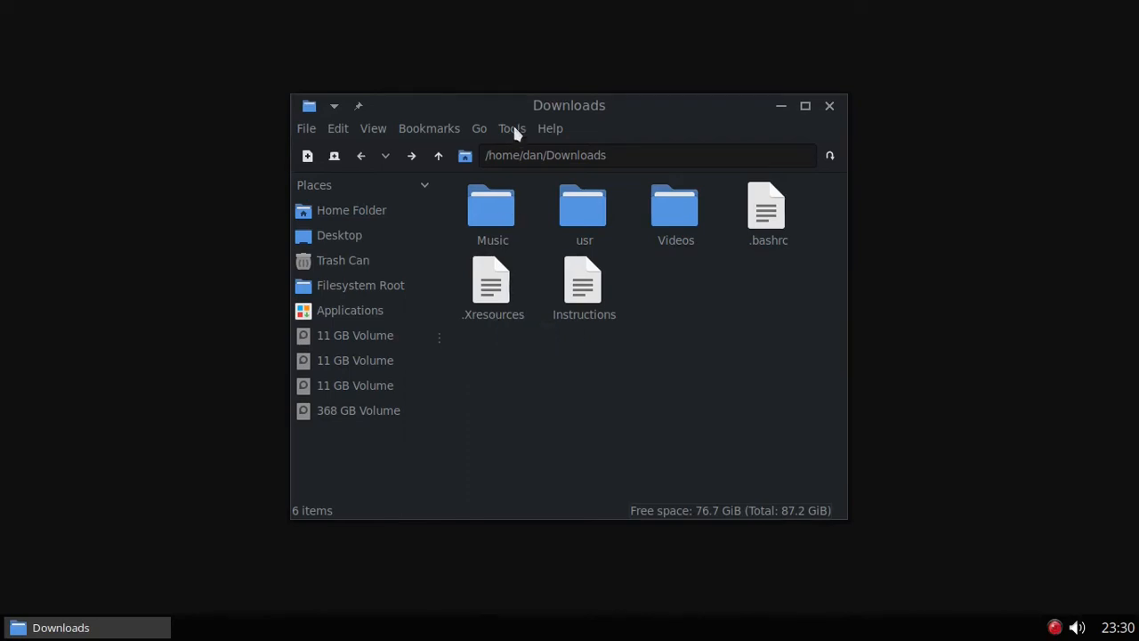
Step: Place a second file manager window showing the home folder beside Downloads and right-click .Xresources
left_click_drag(505, 104, 218, 11)
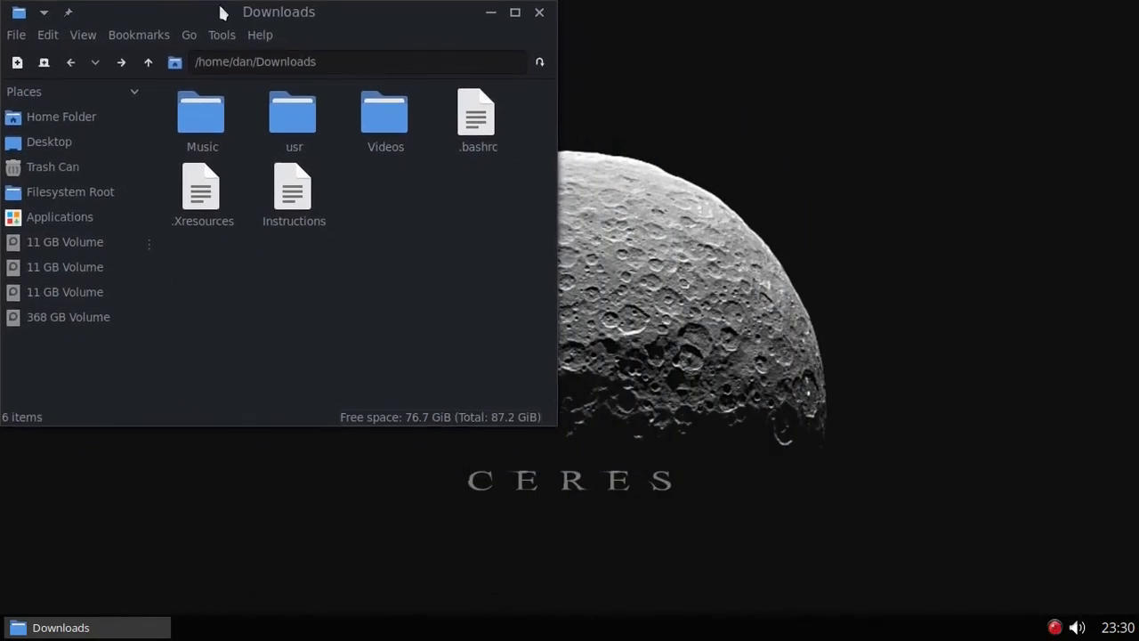
left_click(17, 61)
left_click_drag(676, 105, 674, 11)
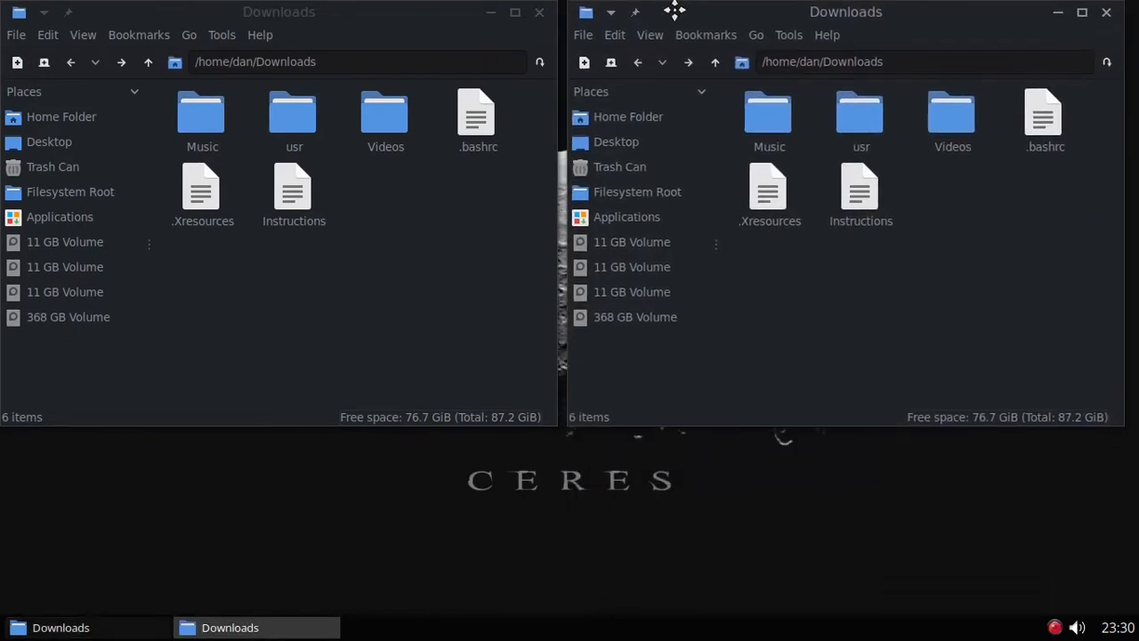
left_click(669, 122)
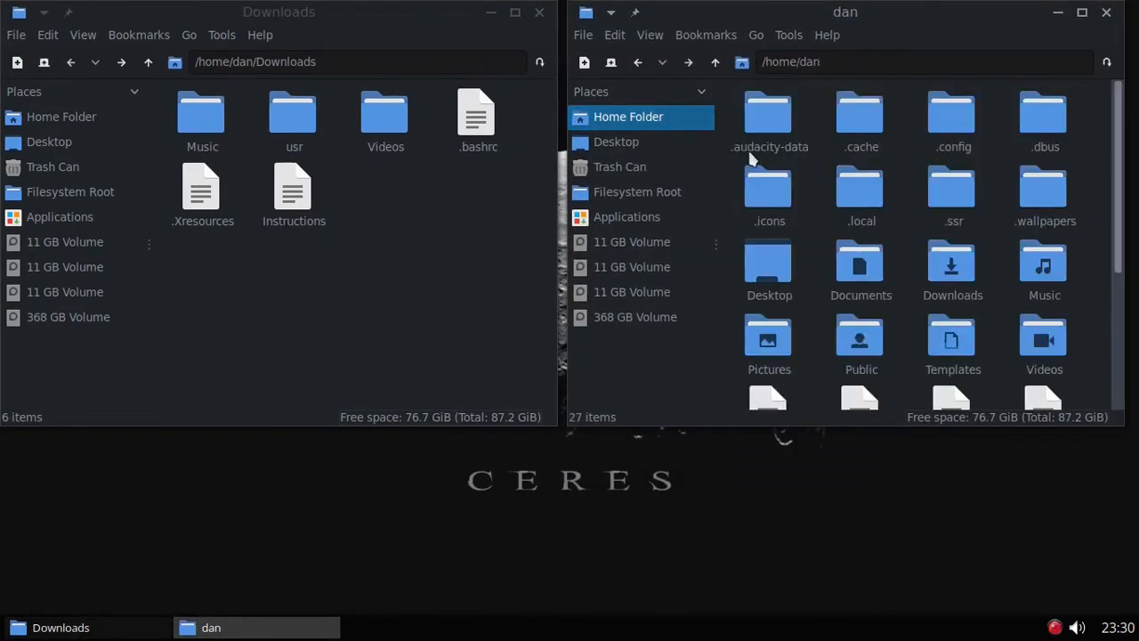
scroll(993, 240, "down", 5)
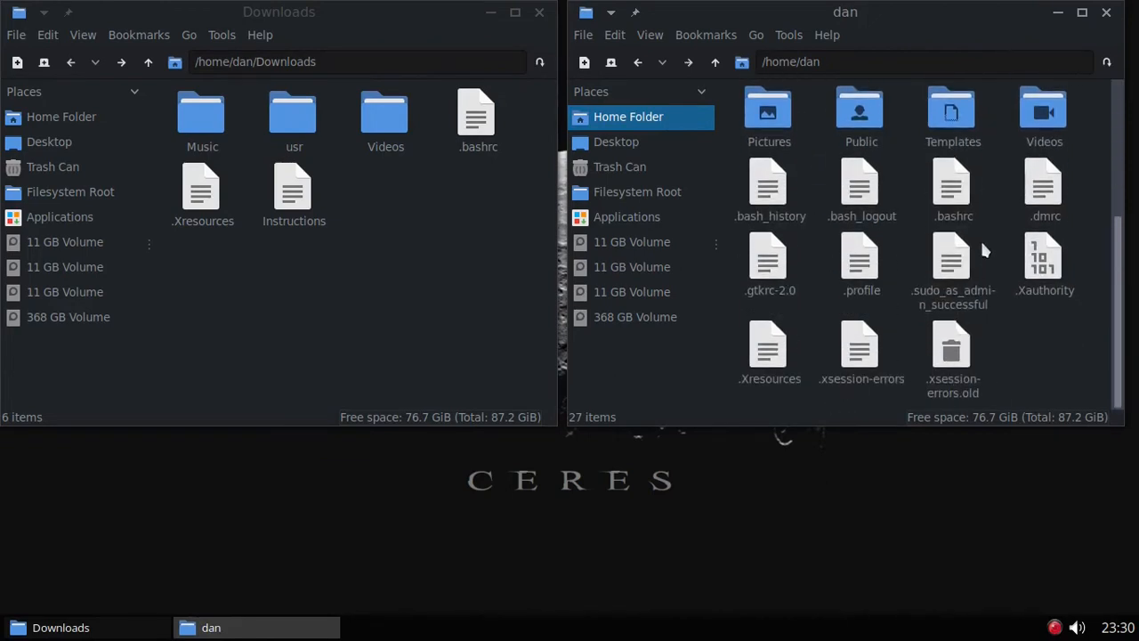
right_click(767, 349)
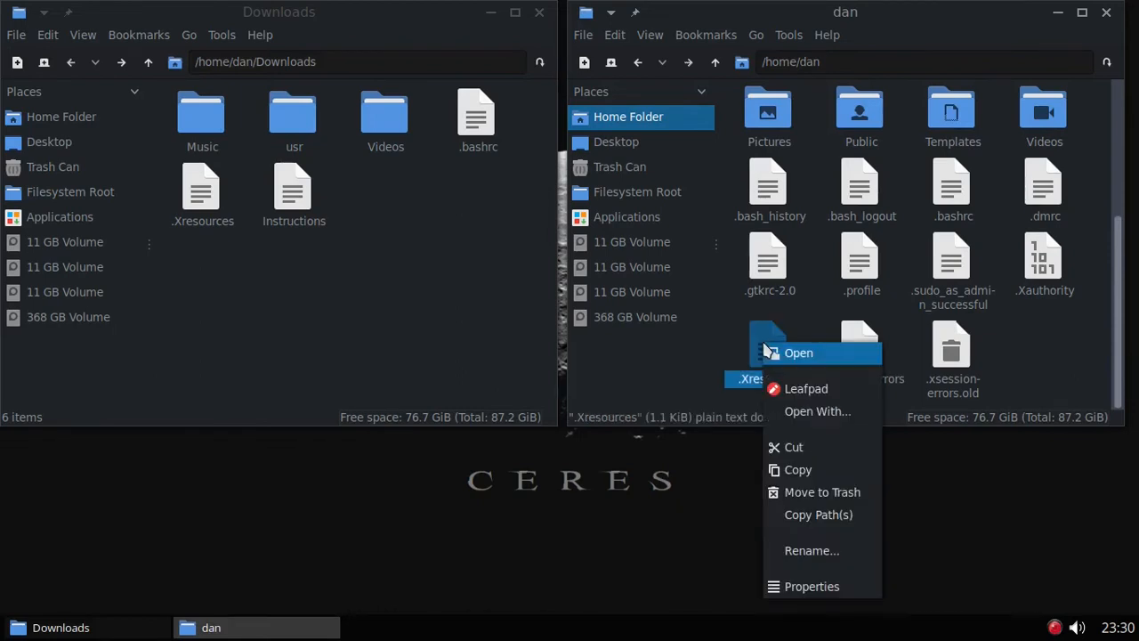
left_click(805, 390)
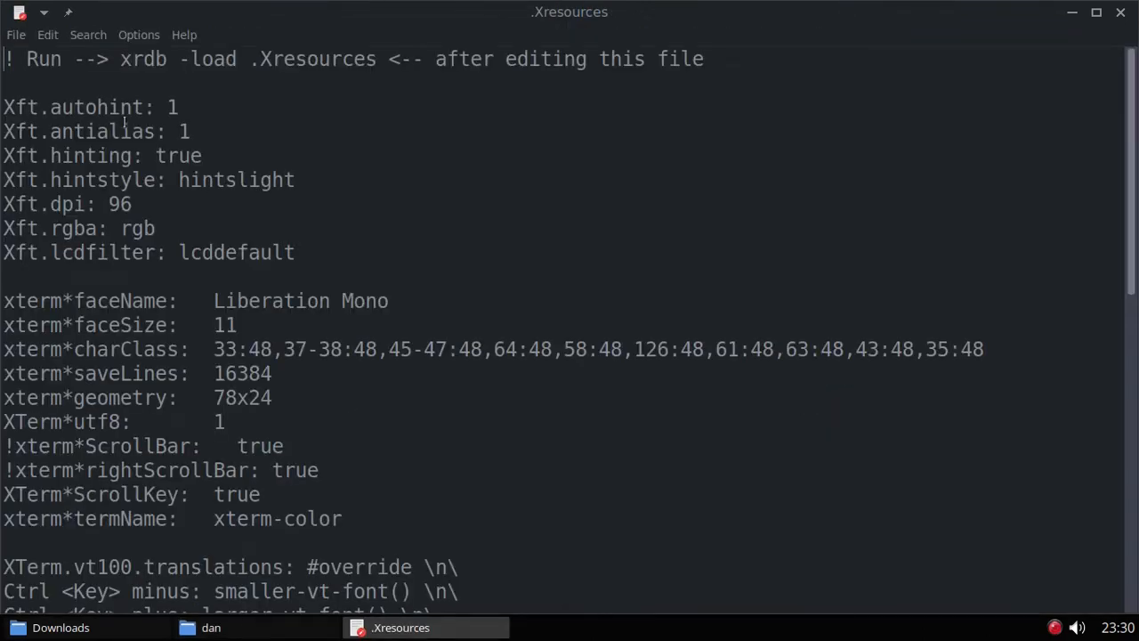
left_click_drag(297, 253, 5, 108)
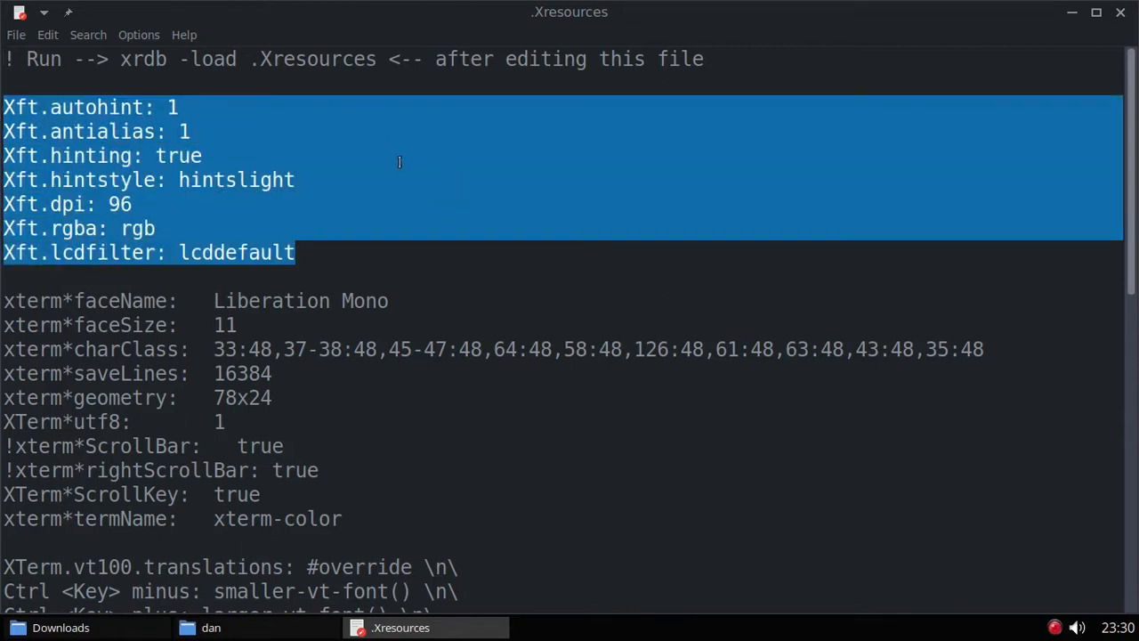
left_click(119, 59)
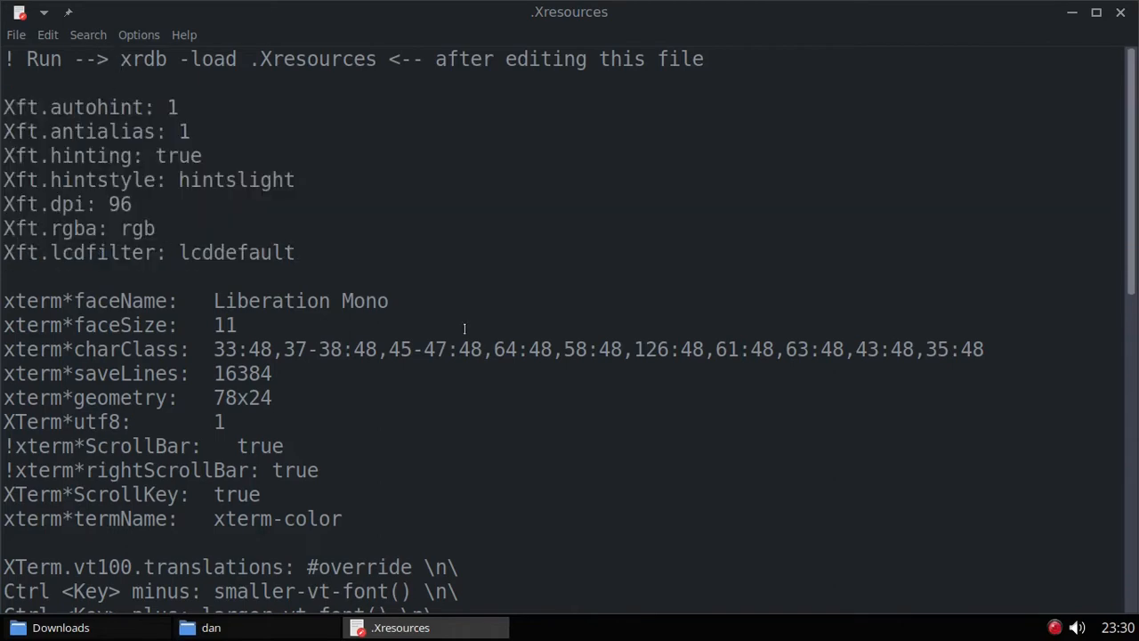
scroll(472, 324, "down", 3)
scroll(473, 324, "down", 5)
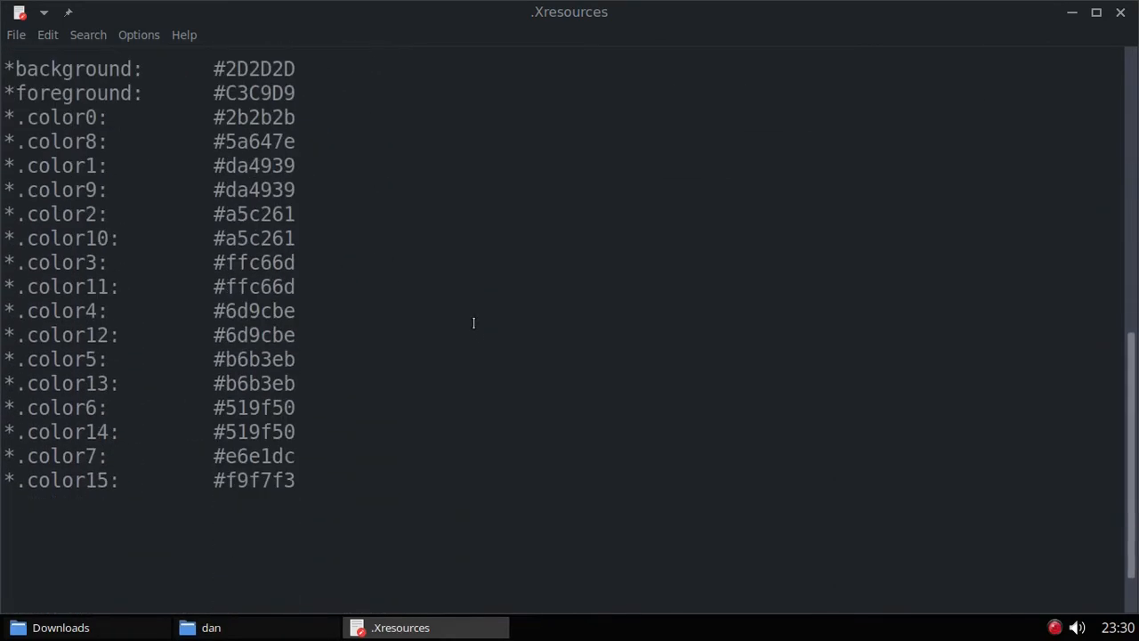
scroll(482, 332, "up", 8)
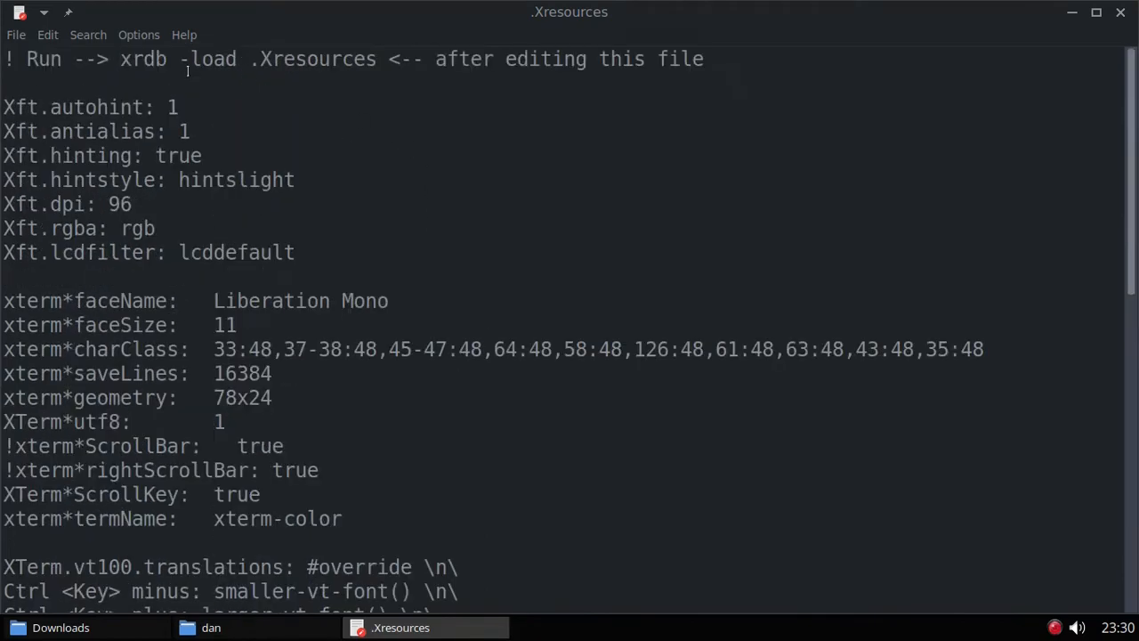
left_click_drag(120, 59, 378, 59)
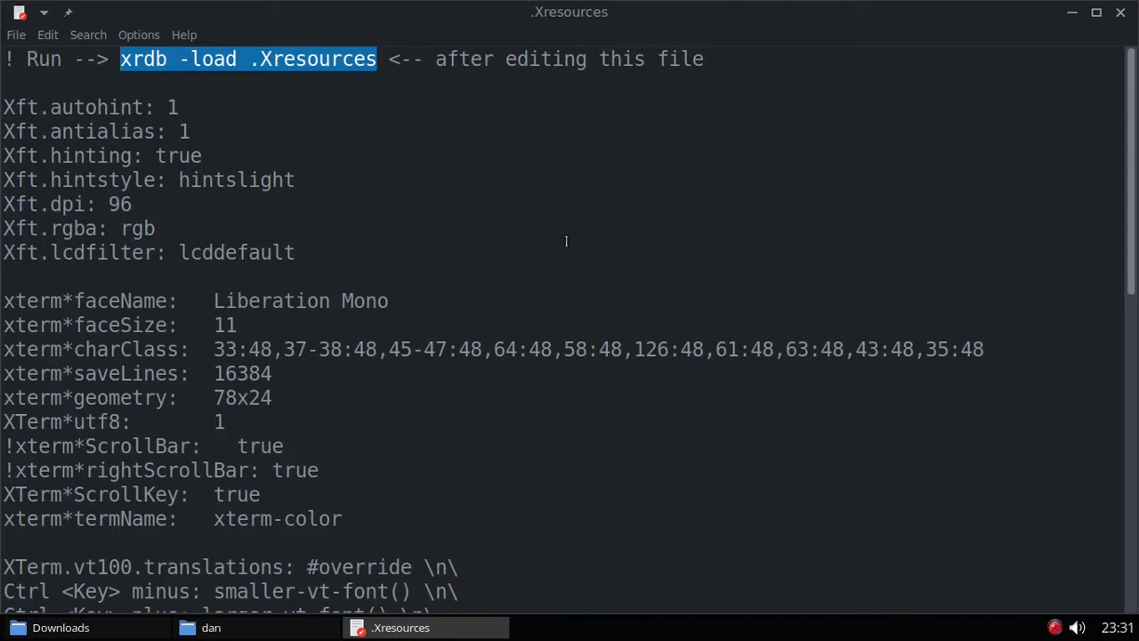
scroll(575, 208, "down", 1)
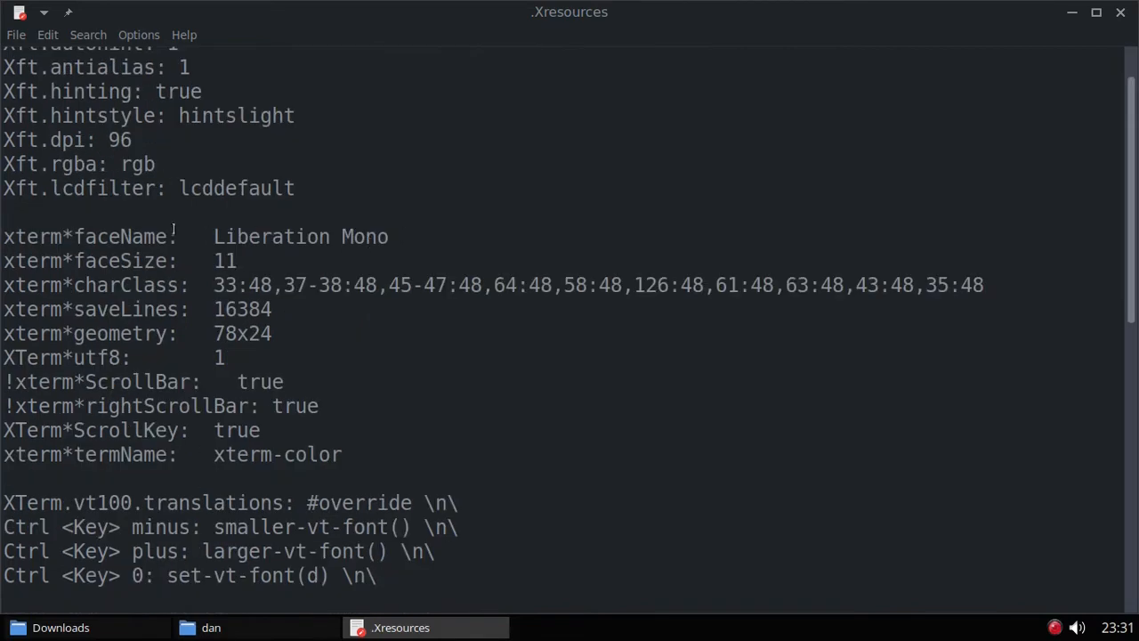
left_click_drag(3, 237, 383, 580)
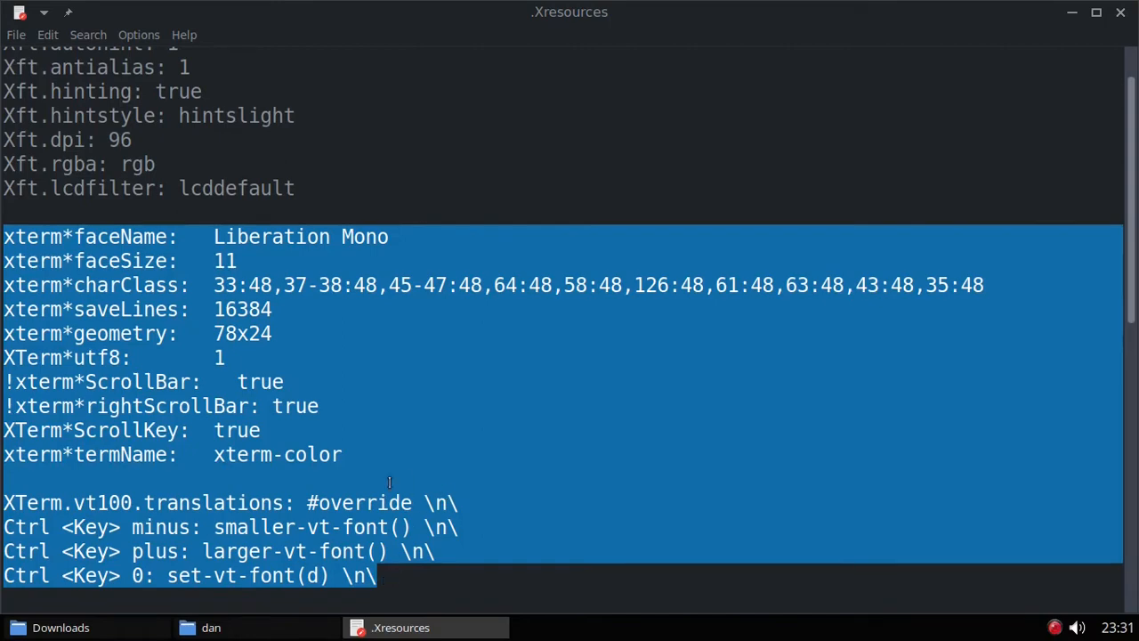
left_click_drag(5, 239, 357, 449)
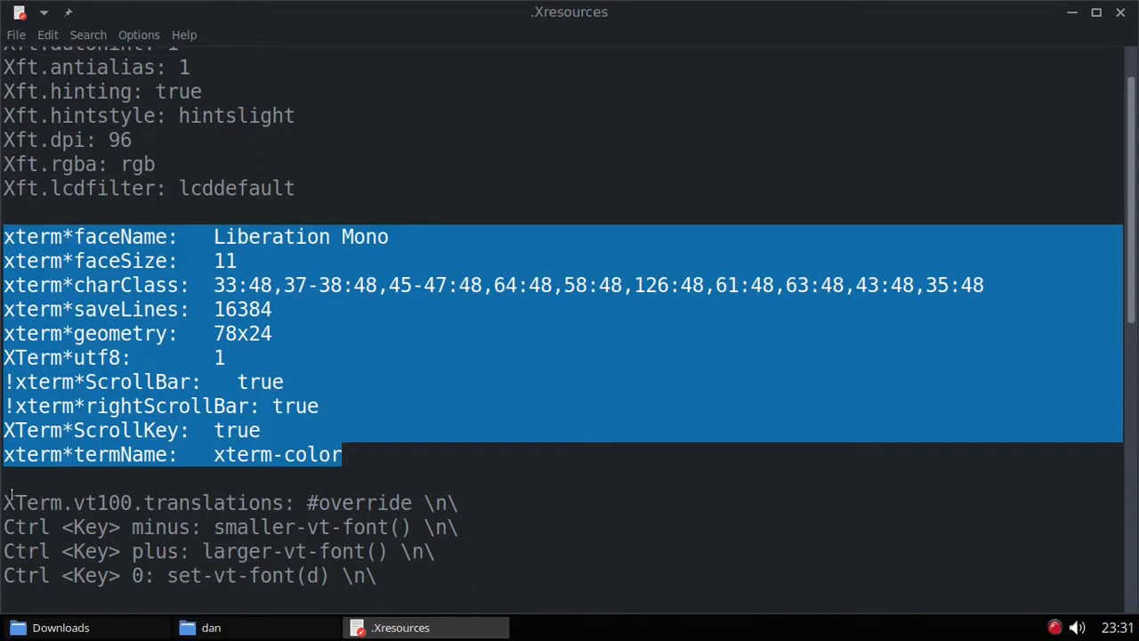
left_click_drag(6, 500, 378, 578)
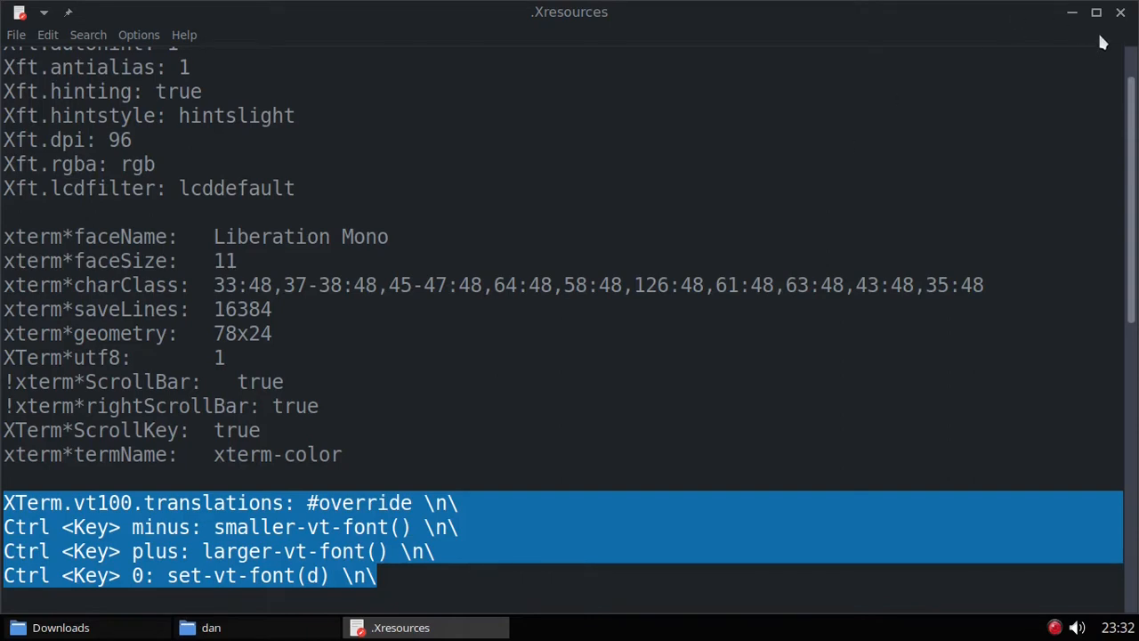
Step: Close .Xresources and open .bashrc from Downloads in Leafpad
left_click(1121, 11)
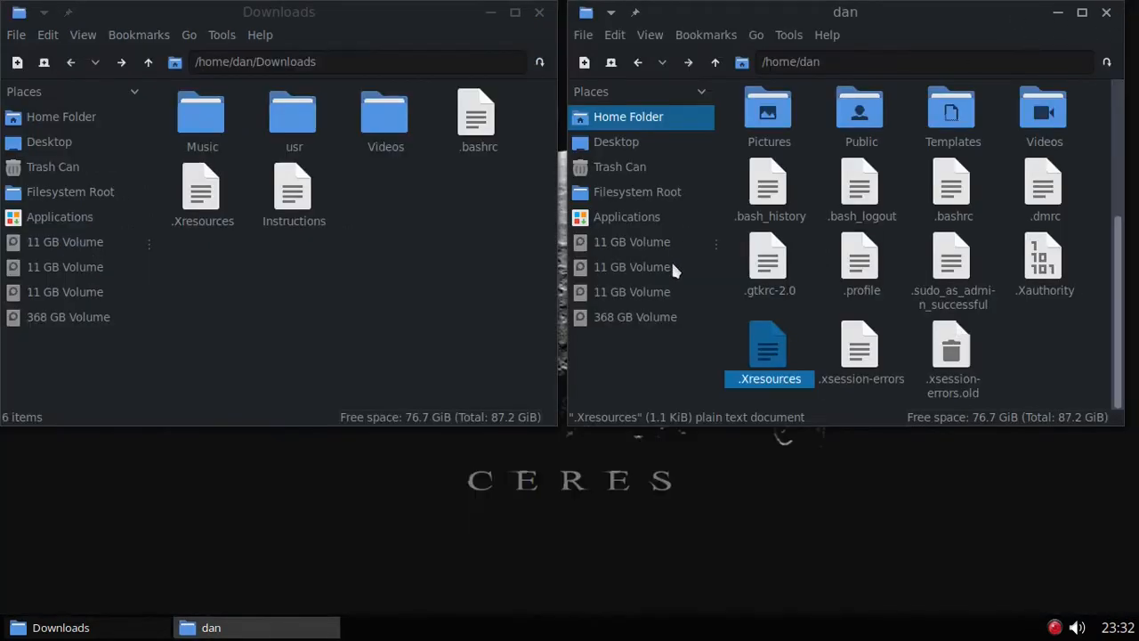
right_click(474, 125)
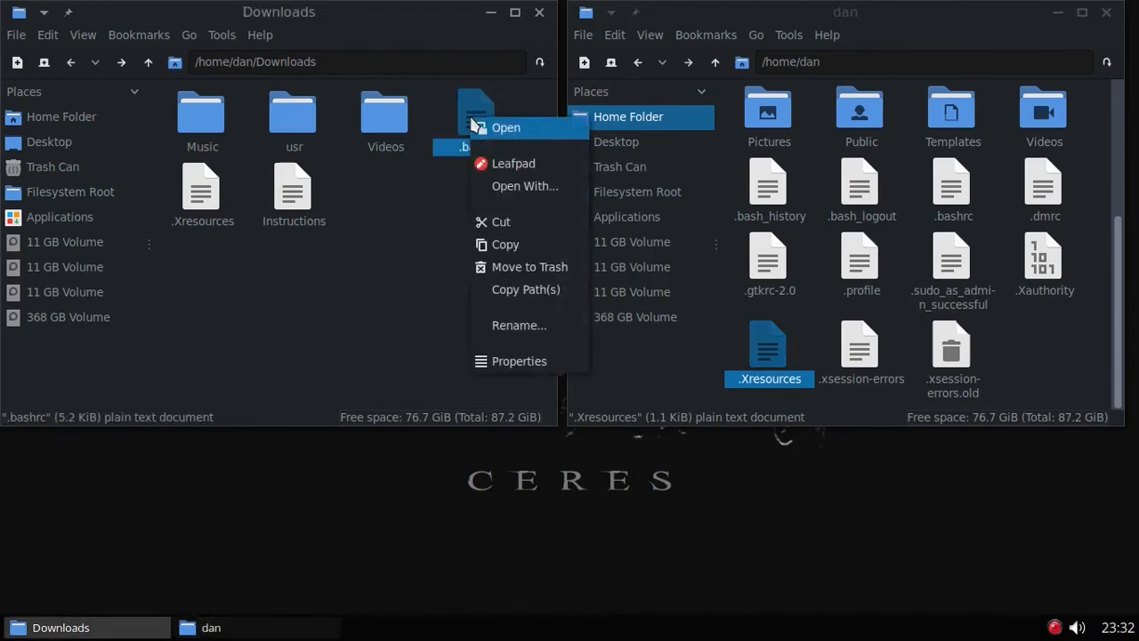
left_click(513, 165)
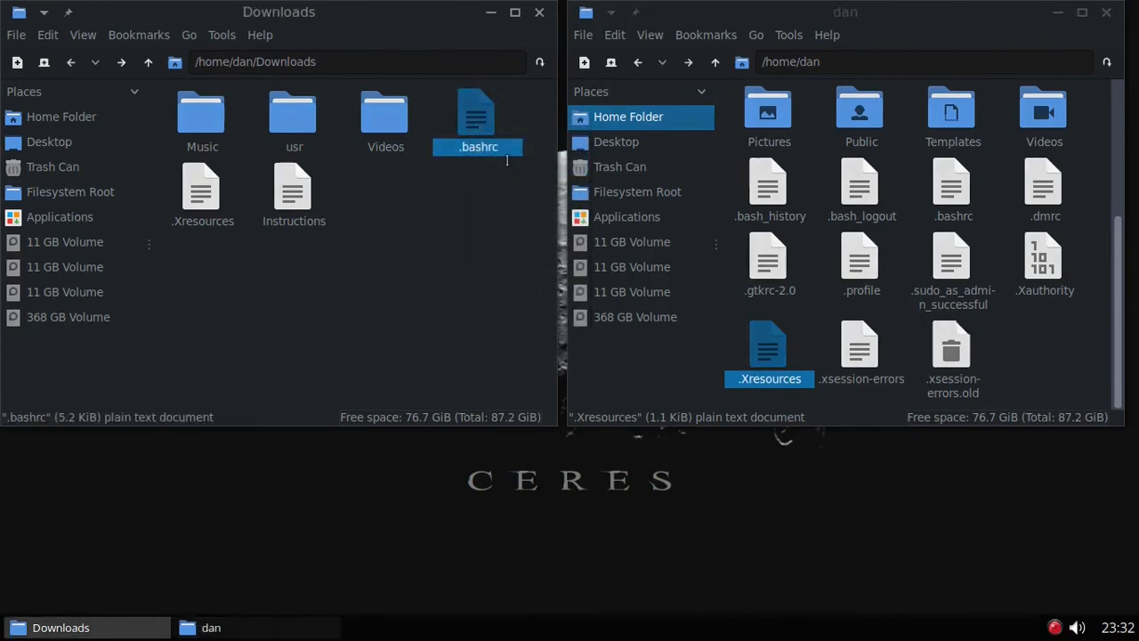
scroll(629, 365, "down", 4)
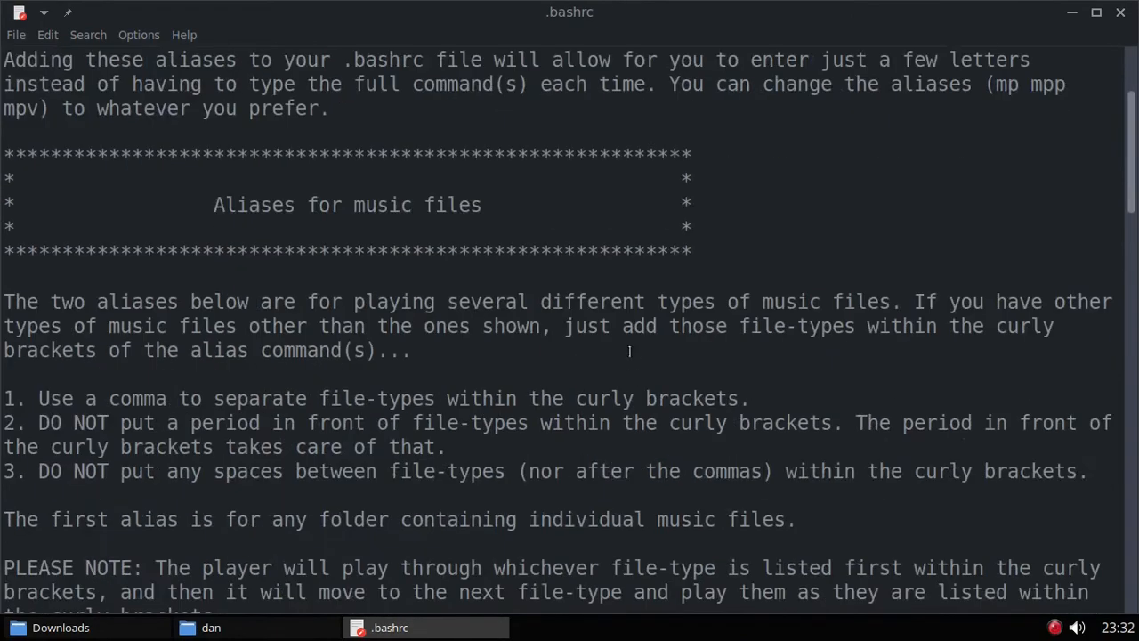
scroll(478, 158, "down", 1)
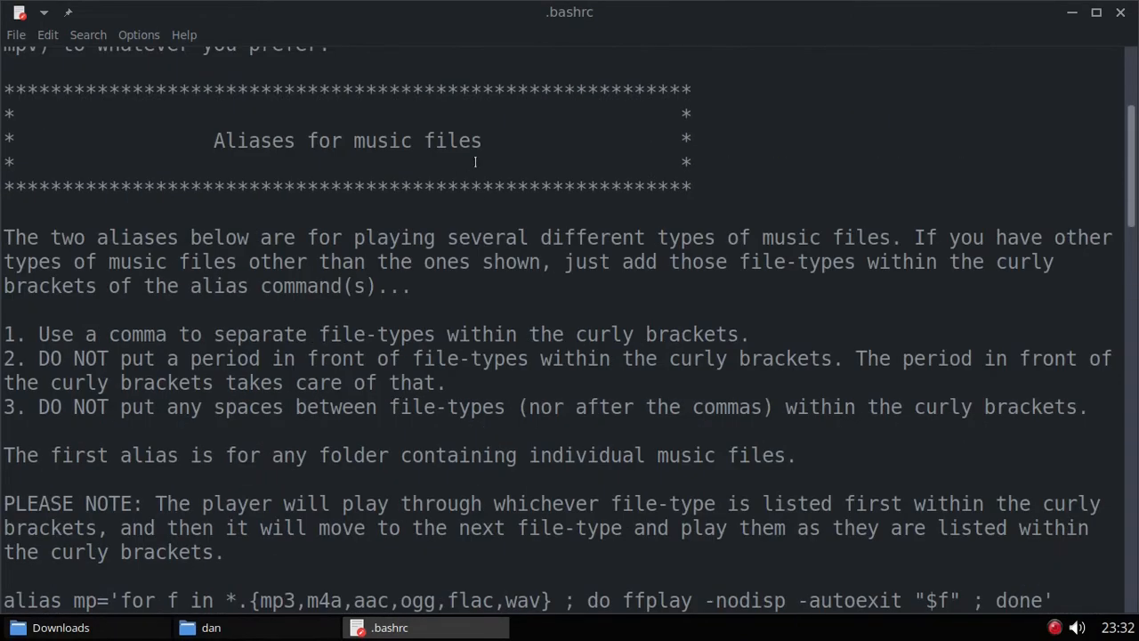
scroll(476, 160, "down", 4)
scroll(475, 160, "down", 3)
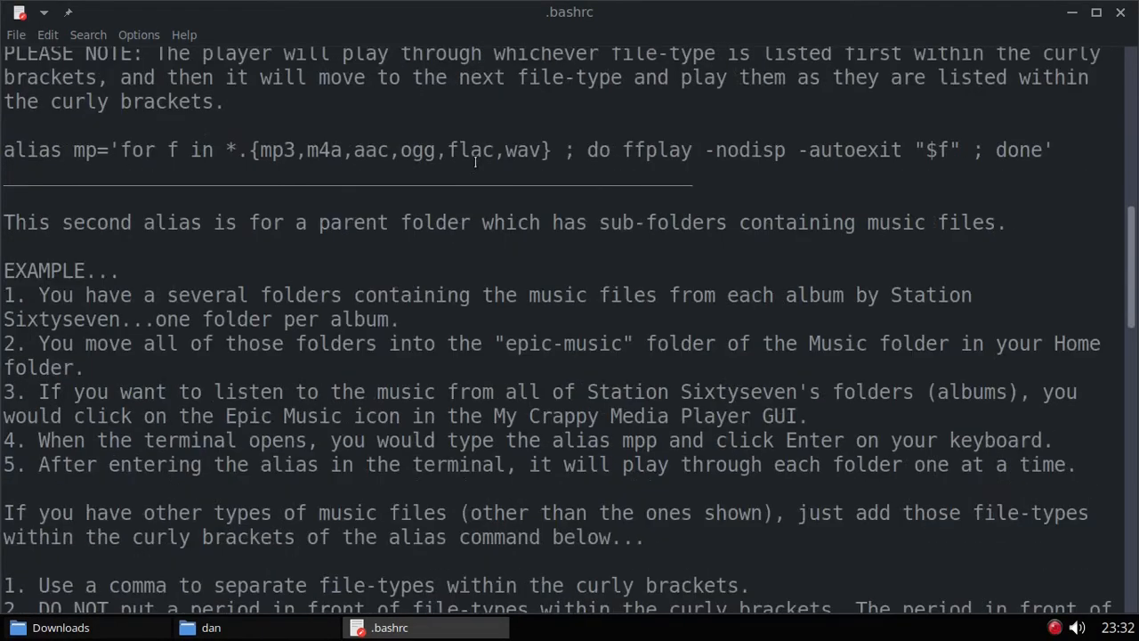
Step: Highlight the mp and mpp alias command lines in .bashrc
left_click_drag(1055, 149, 2, 153)
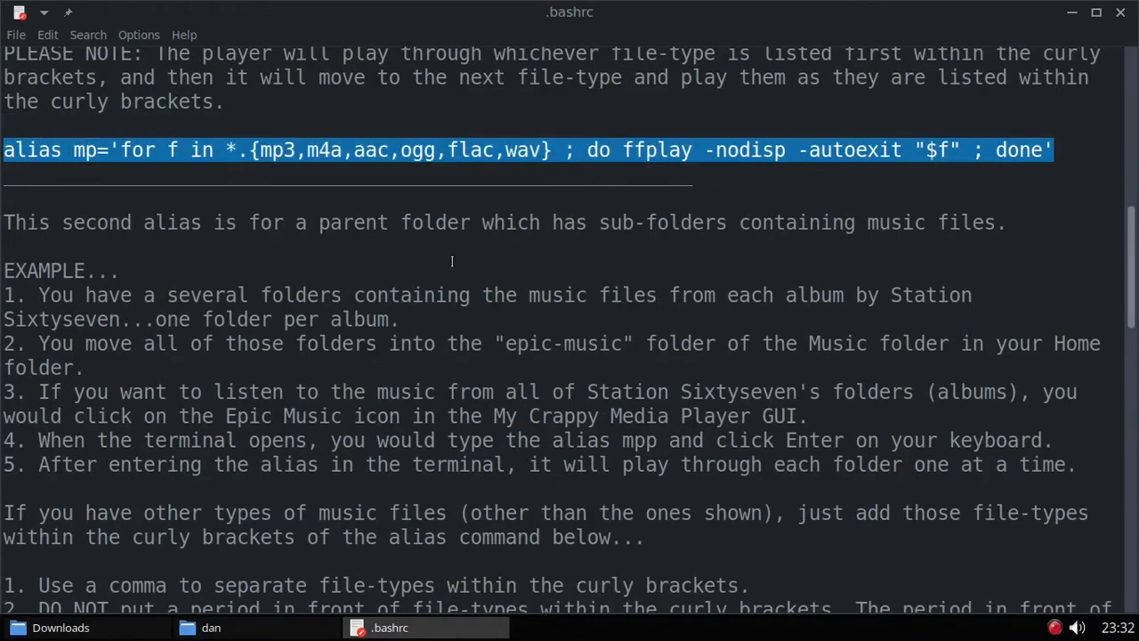
scroll(627, 298, "down", 3)
scroll(630, 310, "down", 3)
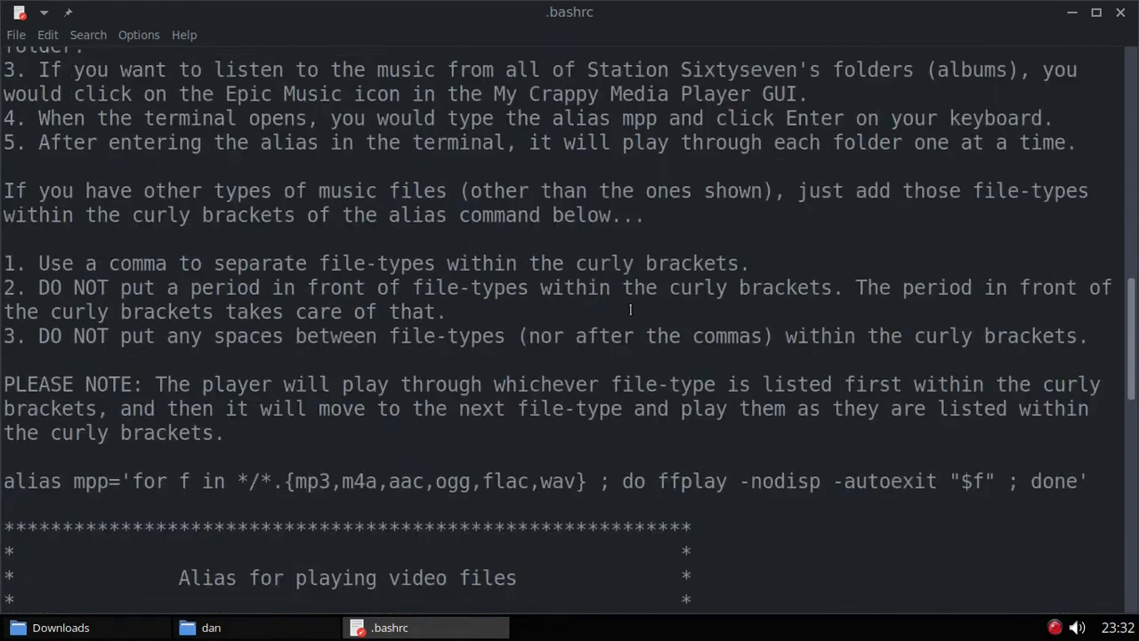
left_click_drag(1093, 411, 3, 415)
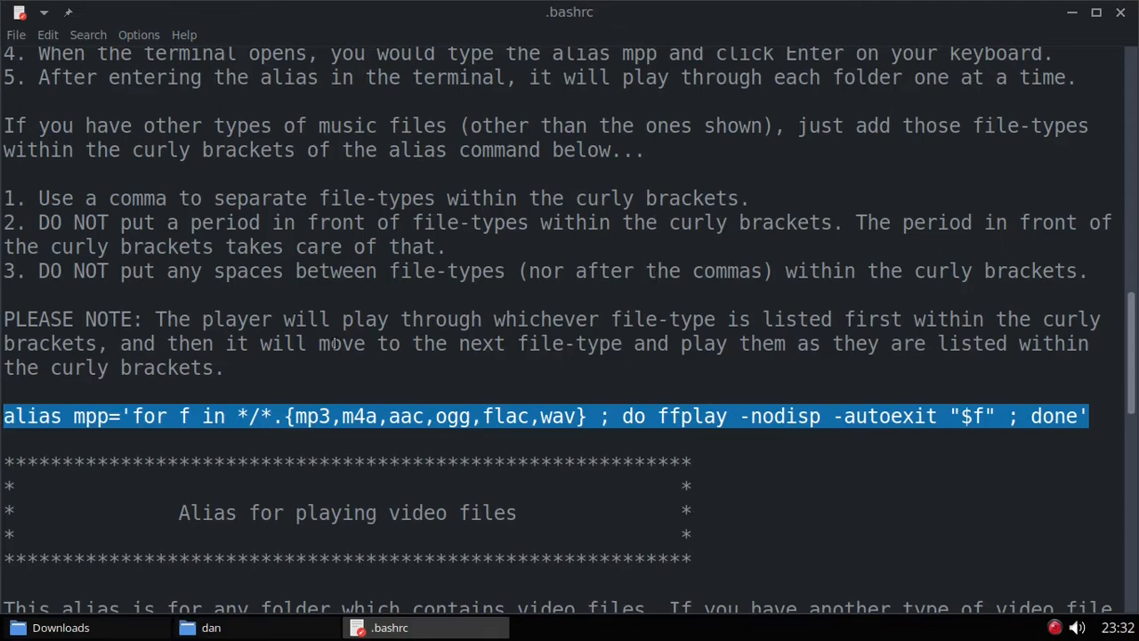
scroll(433, 349, "up", 2)
scroll(610, 401, "down", 2)
scroll(403, 335, "down", 4)
scroll(403, 334, "down", 4)
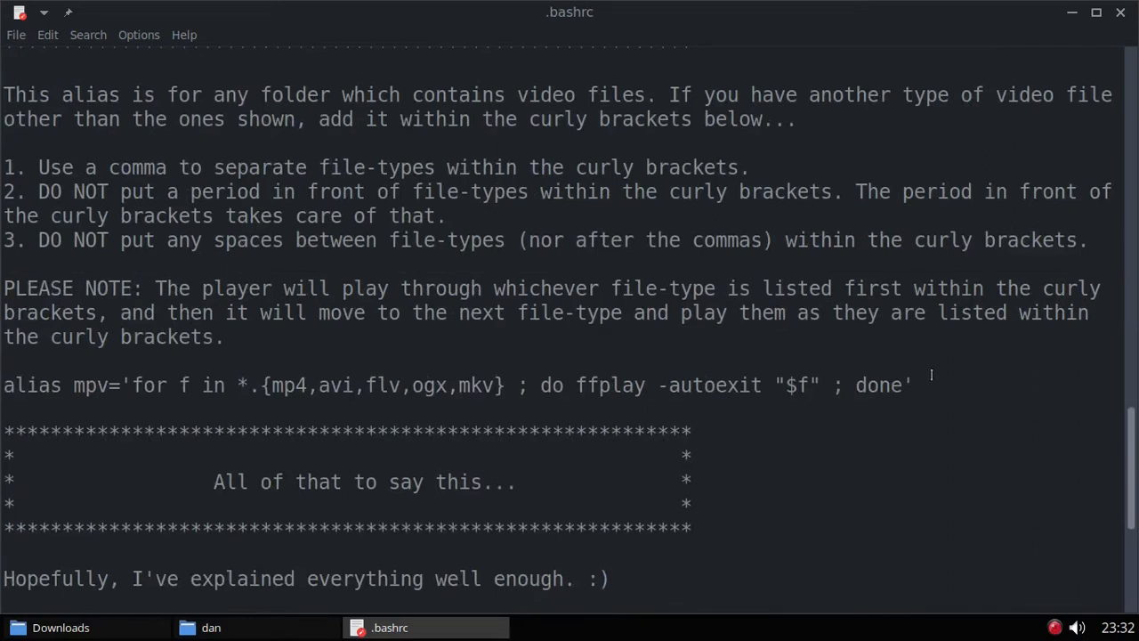
left_click_drag(922, 380, 3, 385)
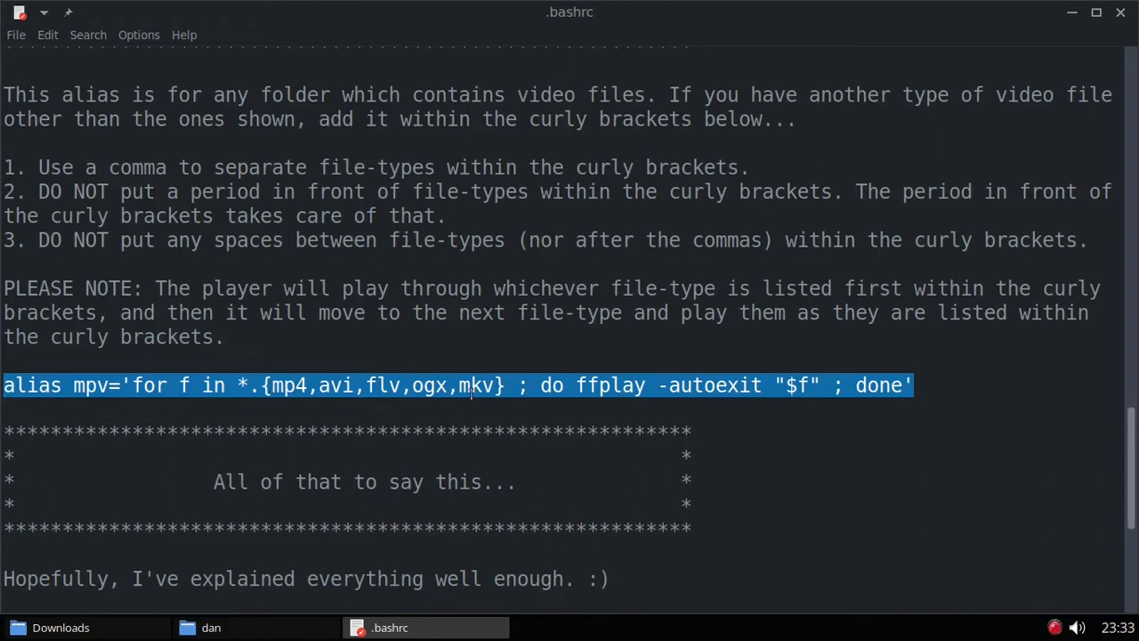
left_click_drag(495, 384, 272, 384)
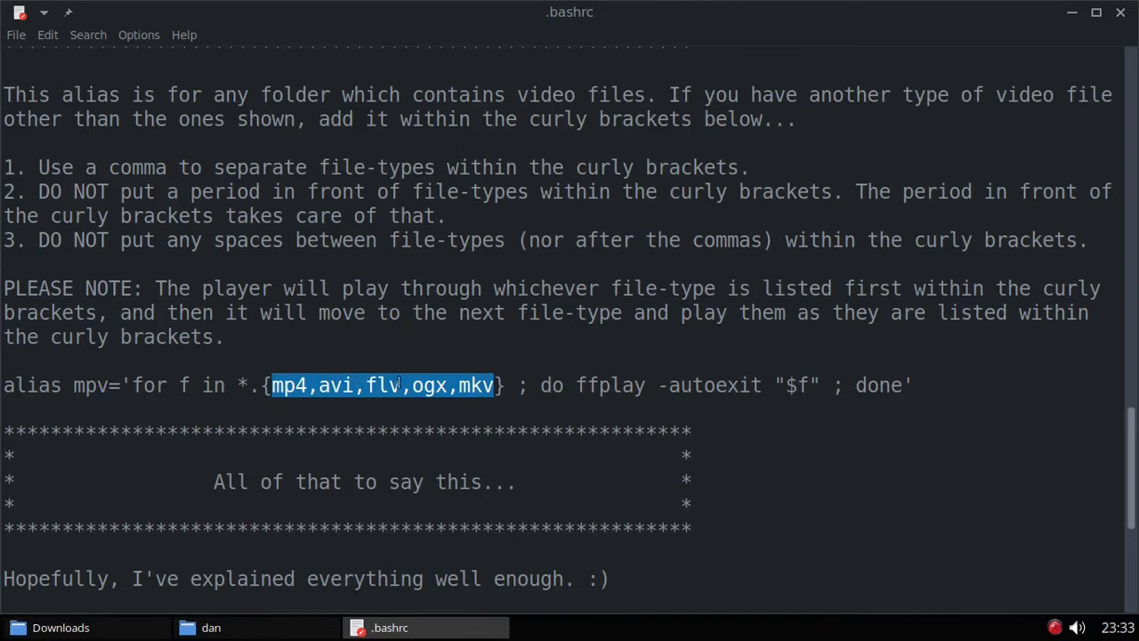
scroll(497, 372, "up", 5)
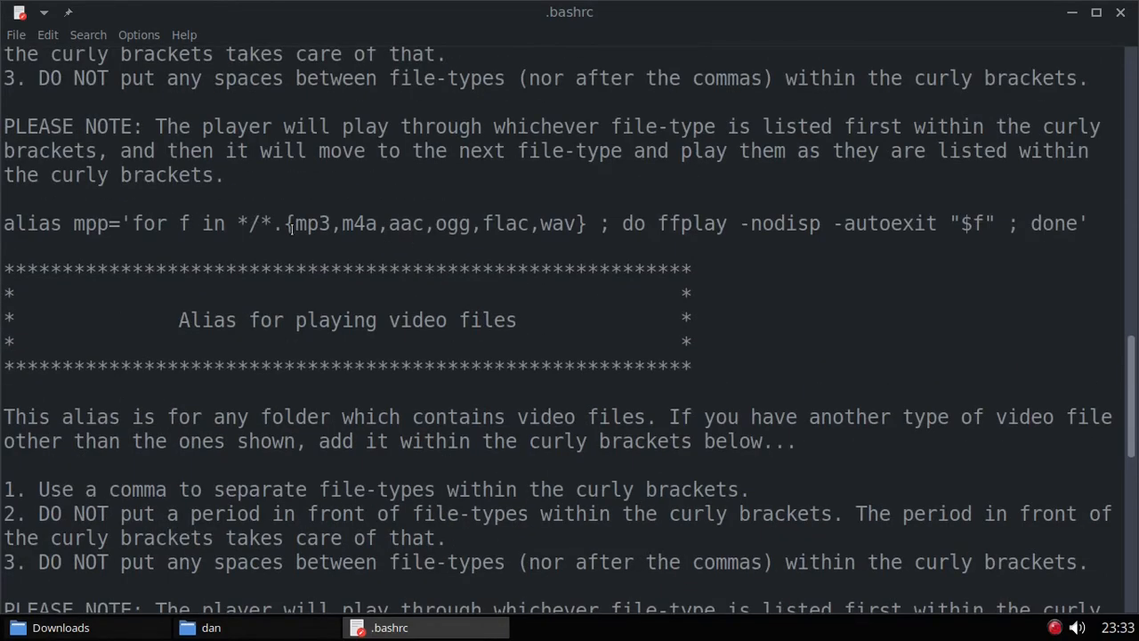
left_click_drag(295, 224, 576, 223)
scroll(527, 279, "up", 2)
scroll(530, 279, "up", 6)
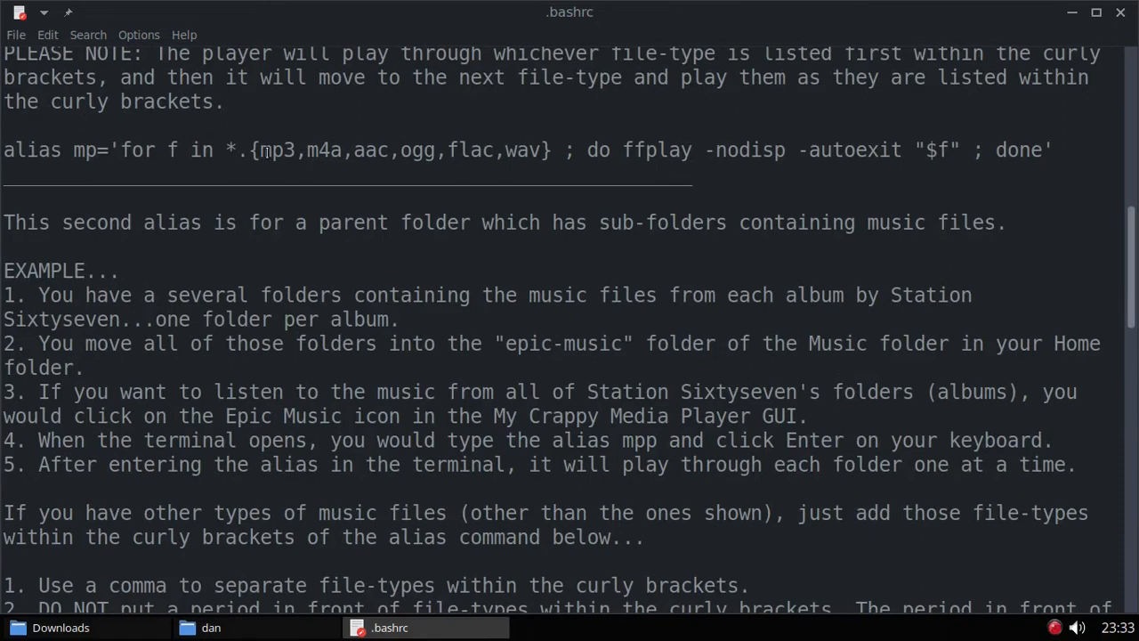
left_click_drag(262, 148, 539, 150)
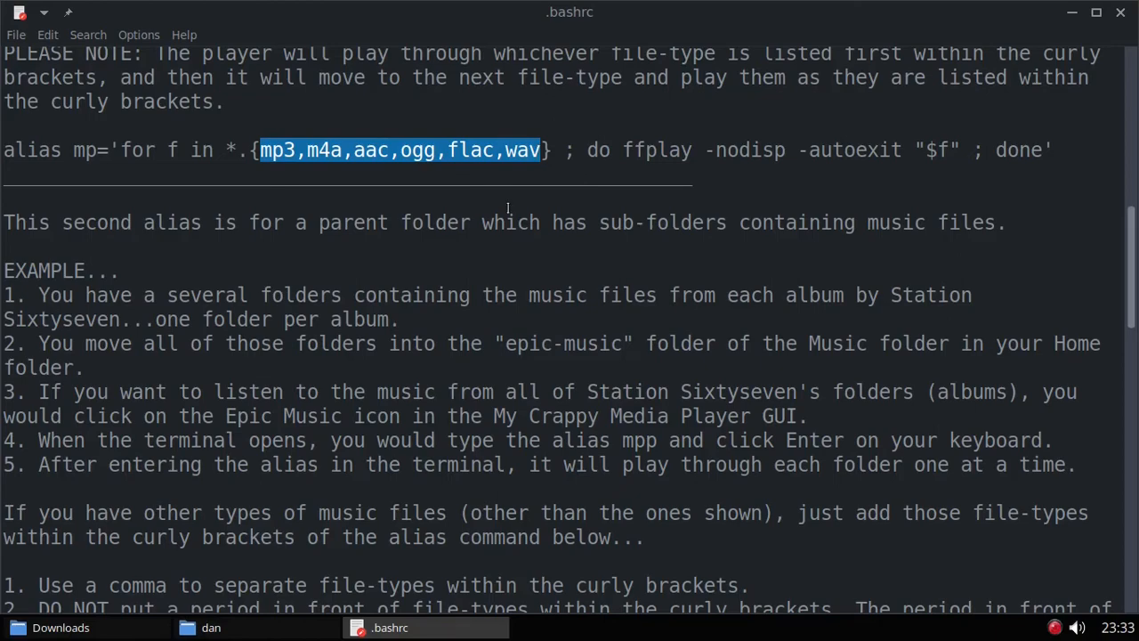
scroll(509, 207, "down", 3)
scroll(559, 267, "up", 5)
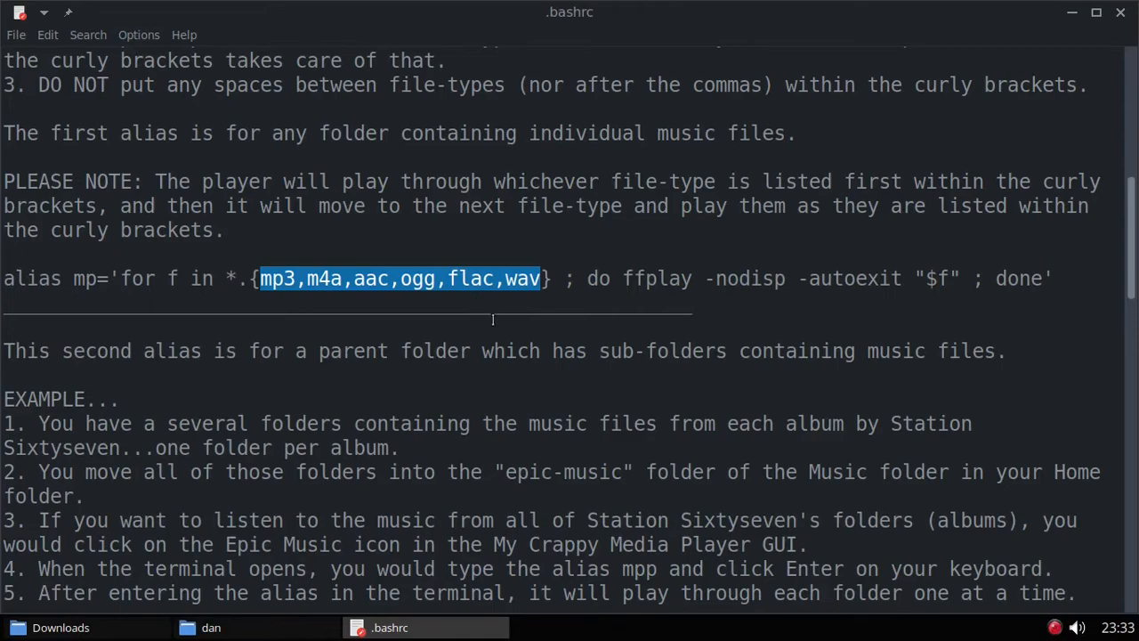
scroll(492, 319, "down", 3)
scroll(498, 303, "up", 3)
scroll(385, 298, "down", 12)
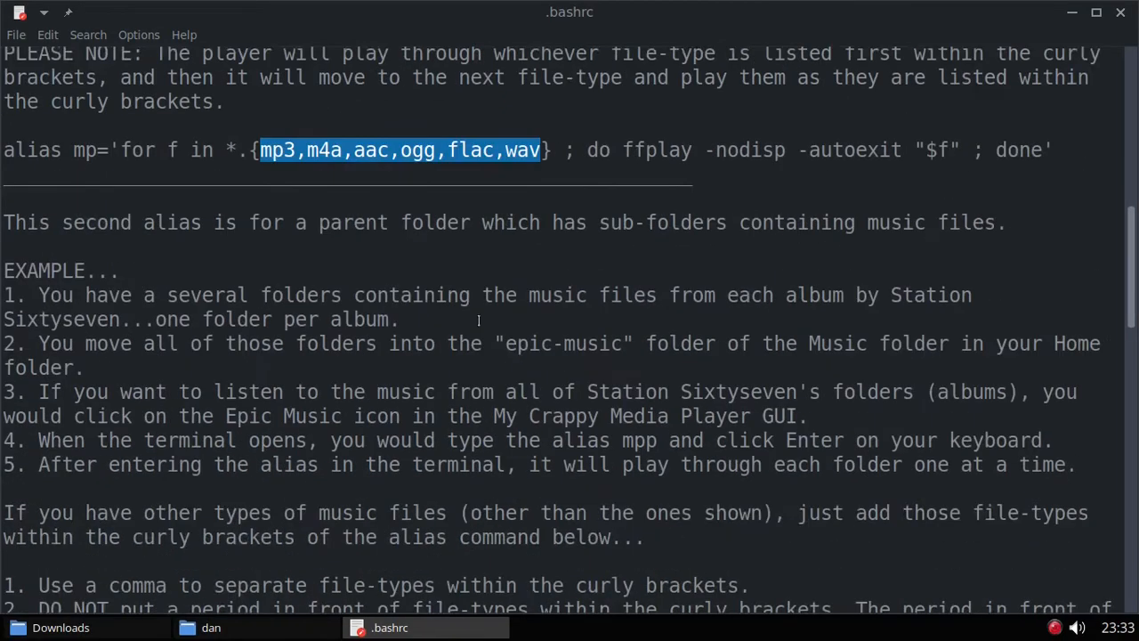
scroll(503, 279, "down", 7)
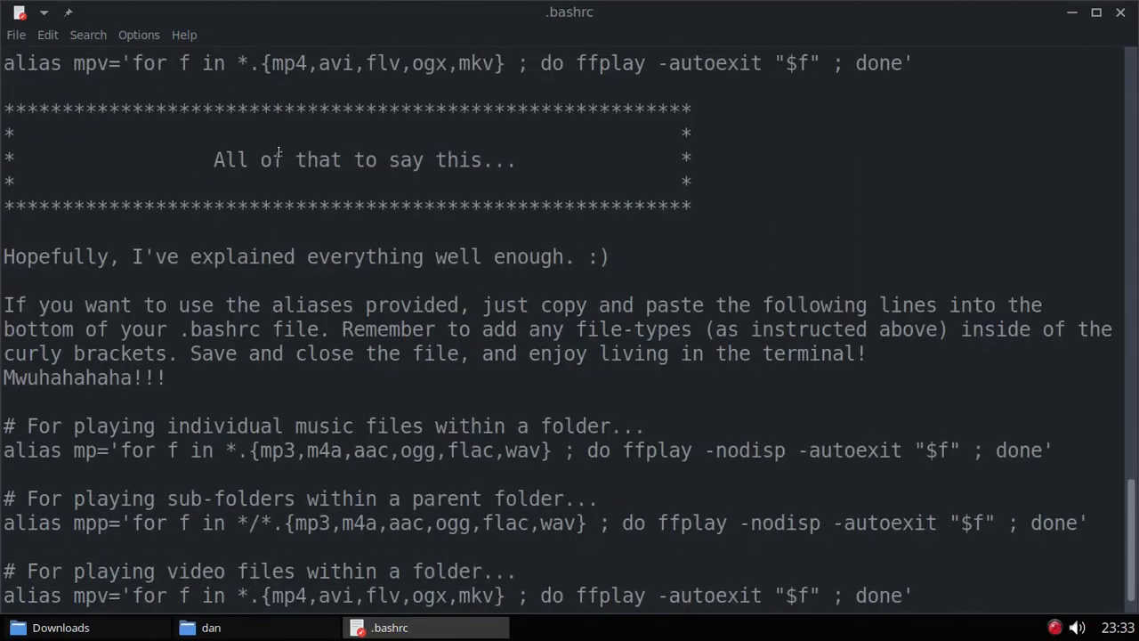
left_click_drag(212, 160, 546, 150)
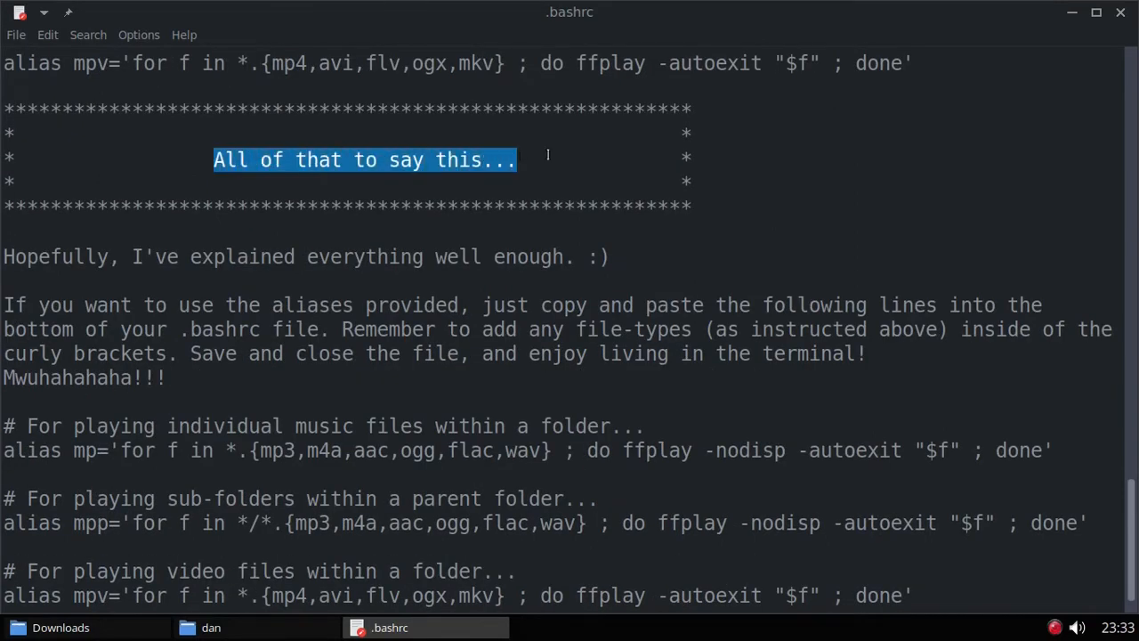
scroll(549, 155, "down", 1)
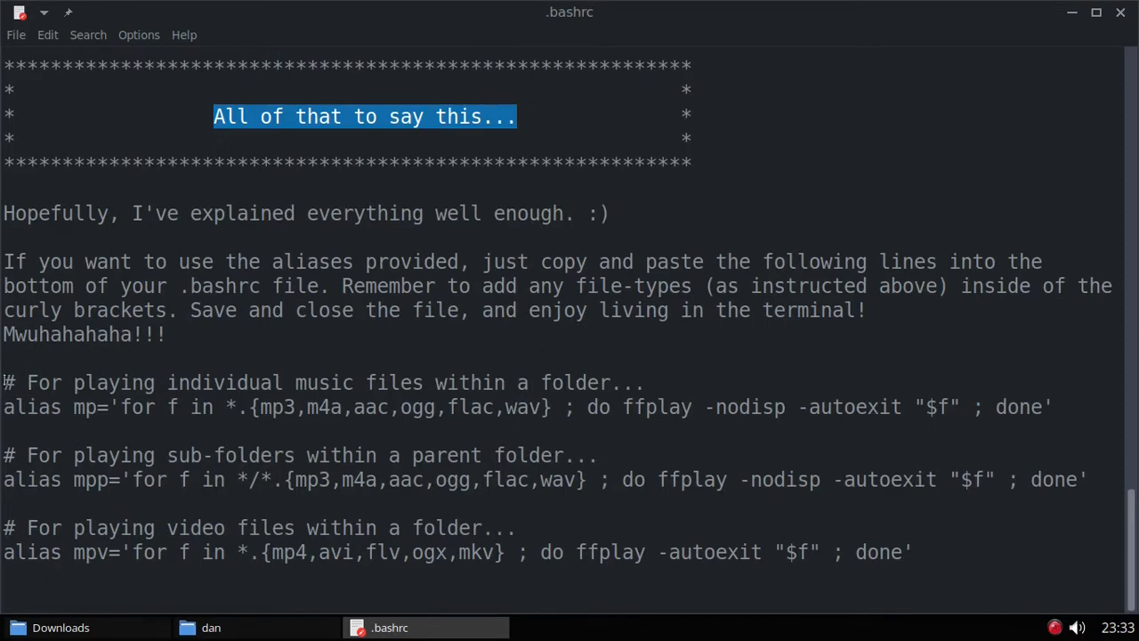
mouse_move(8, 383)
left_mouse_down()
mouse_move(239, 406)
mouse_move(25, 403)
mouse_move(7, 384)
left_mouse_up()
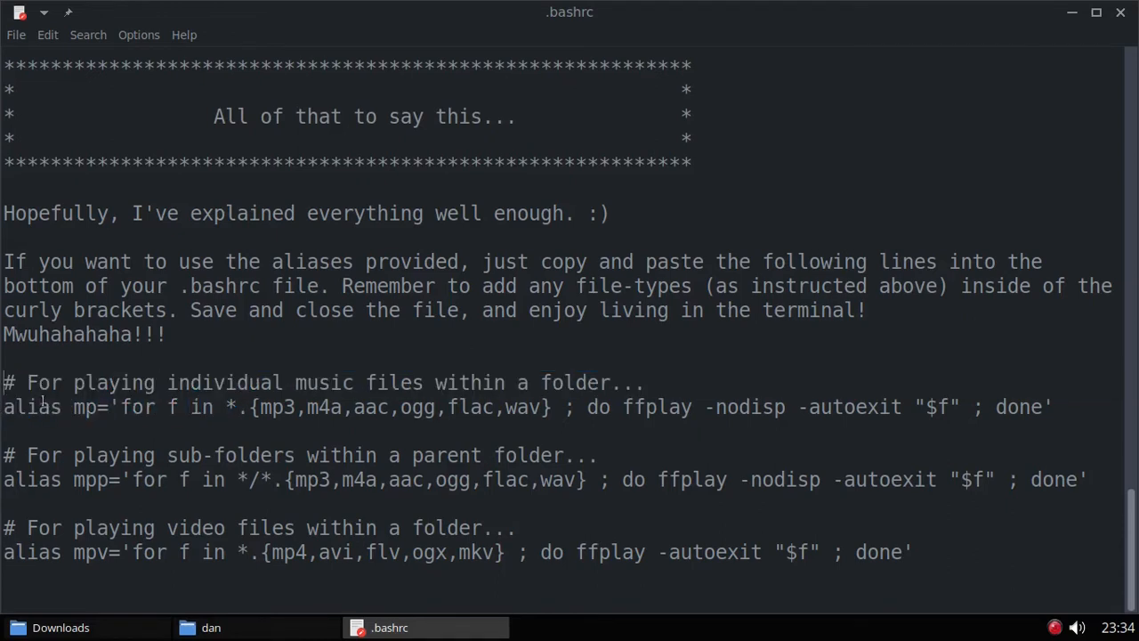
left_click_drag(6, 408, 1053, 406)
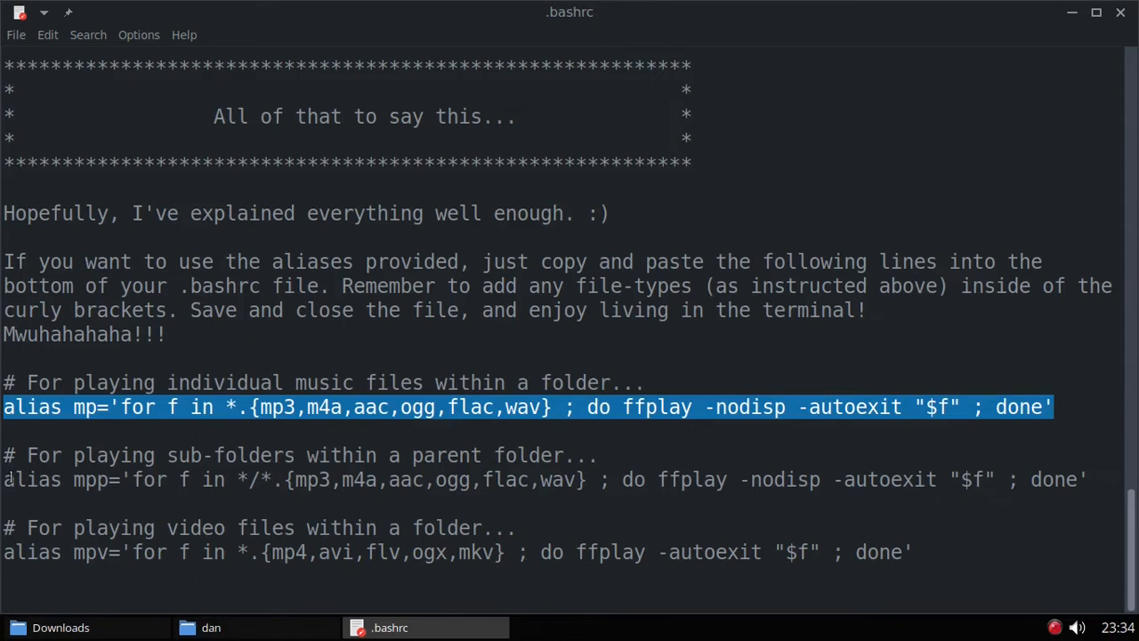
left_click_drag(5, 480, 1098, 480)
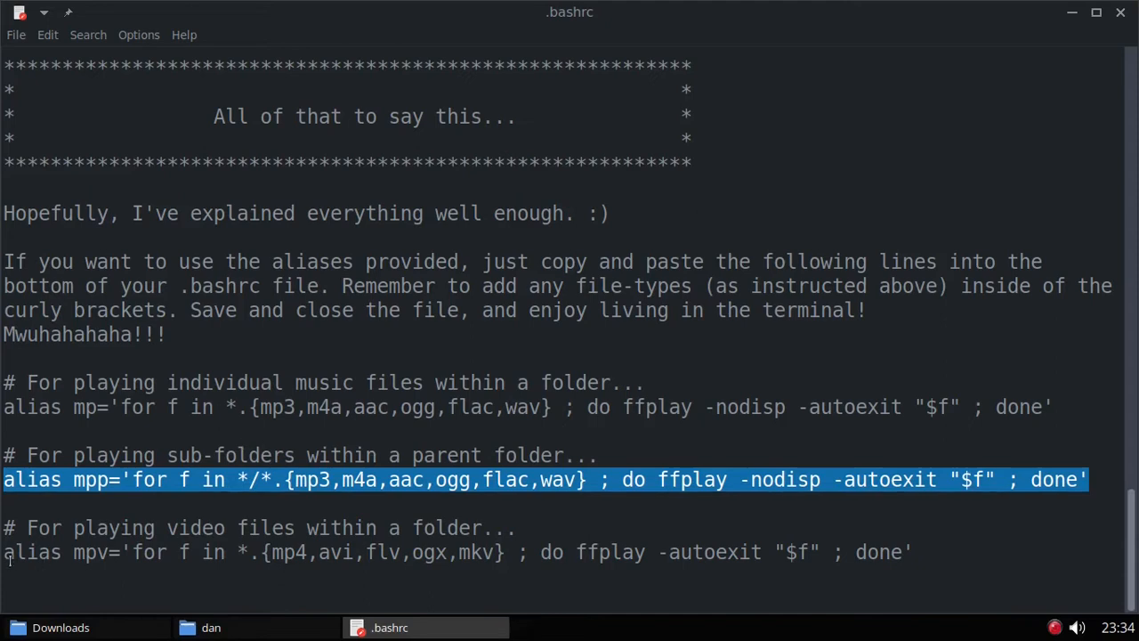
left_click_drag(5, 554, 921, 550)
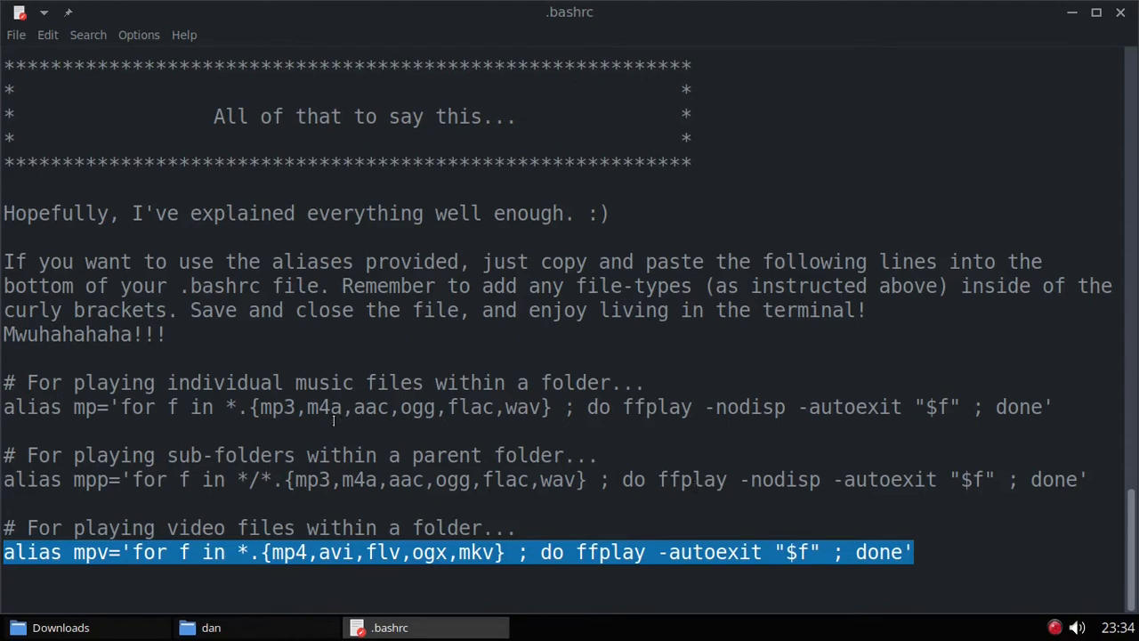
left_click(261, 407)
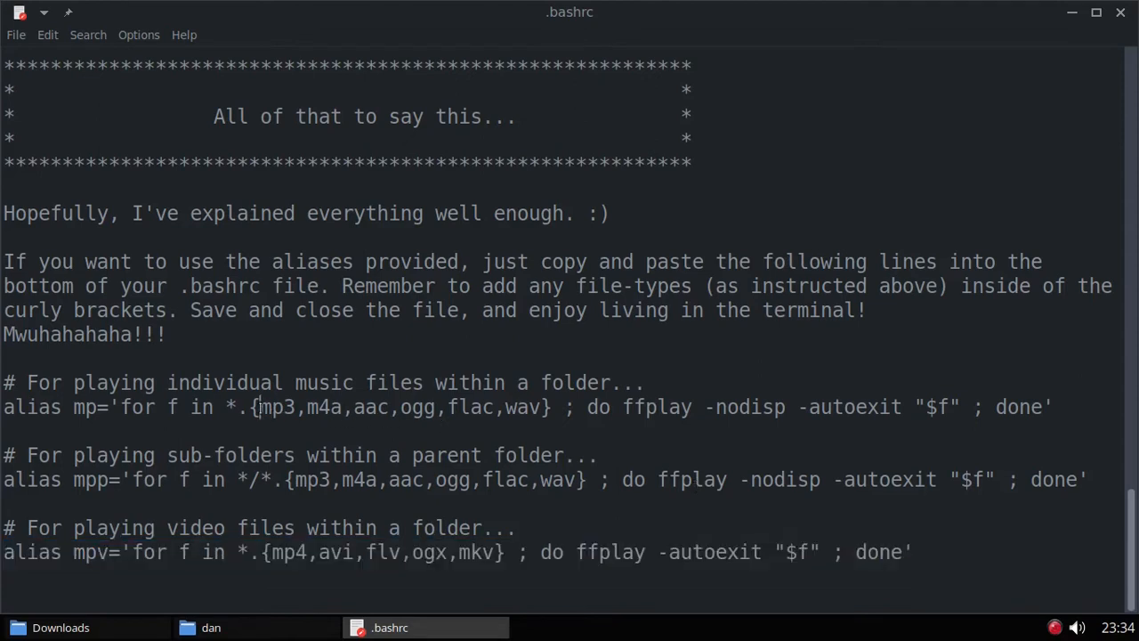
Step: Highlight and inspect the mp alias's file-type list, mp3 through wav
left_click_drag(259, 407, 539, 405)
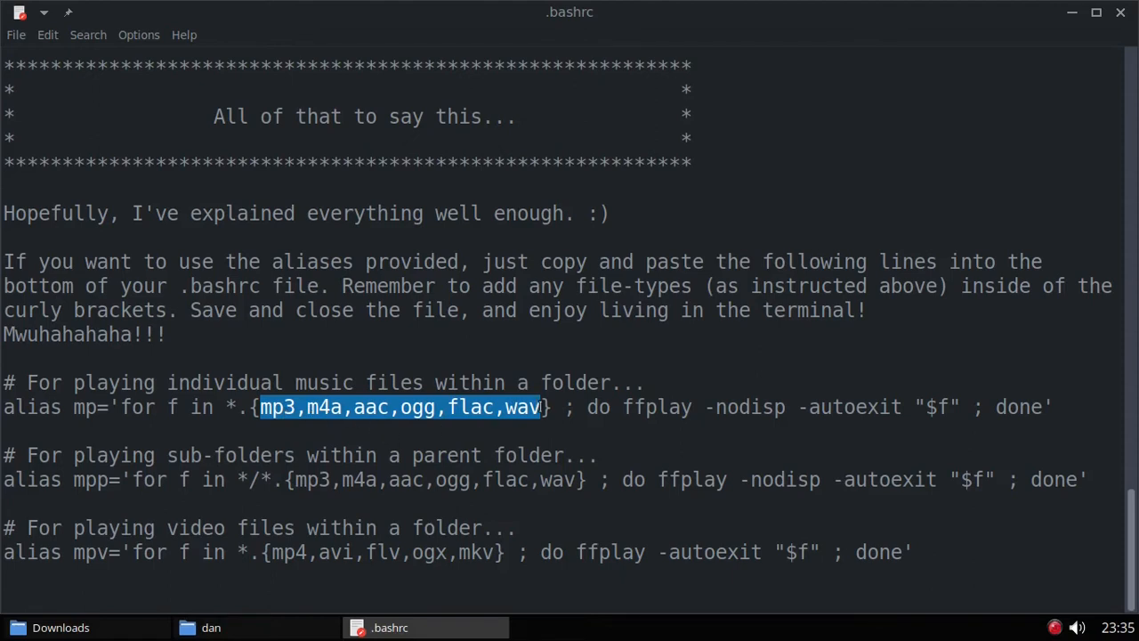
left_click(539, 406)
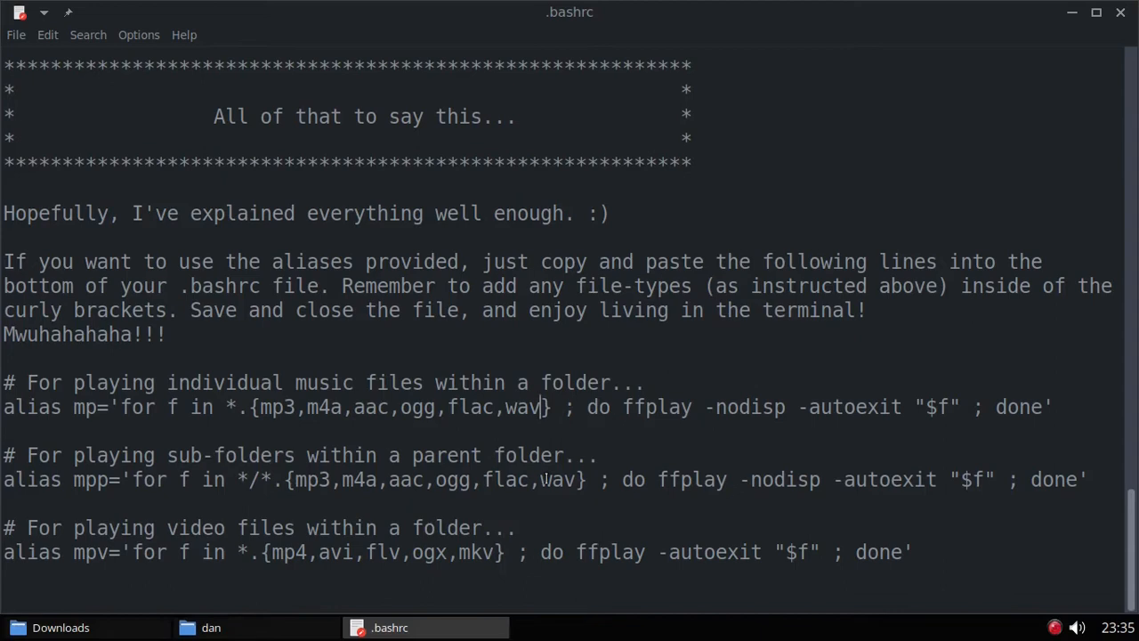
left_click(262, 407)
left_click_drag(262, 407, 540, 405)
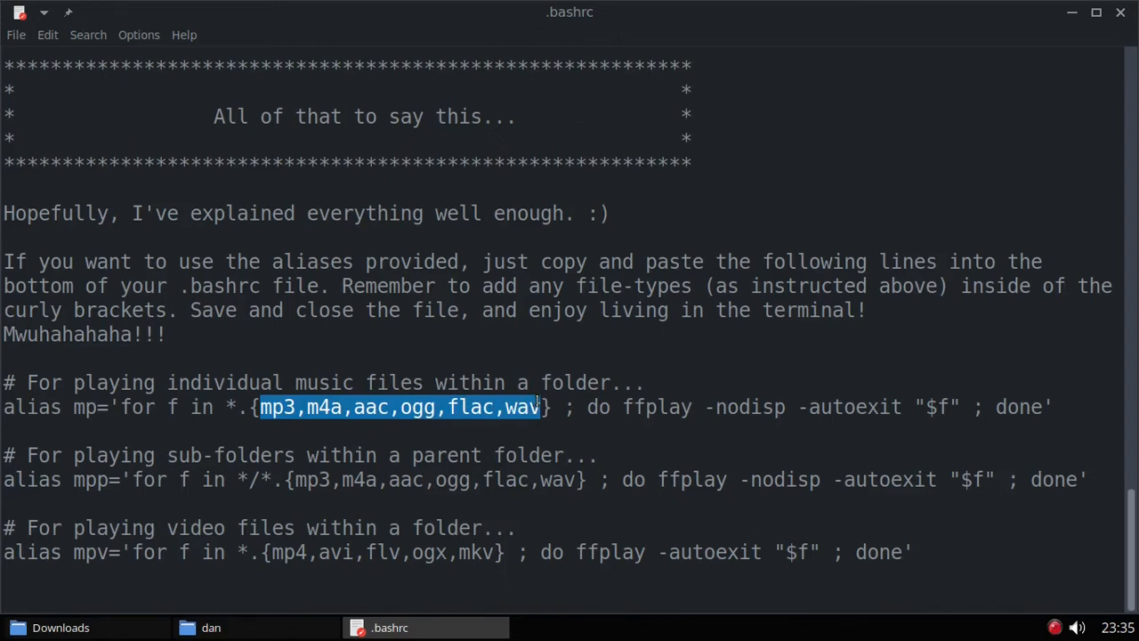
left_click(538, 407)
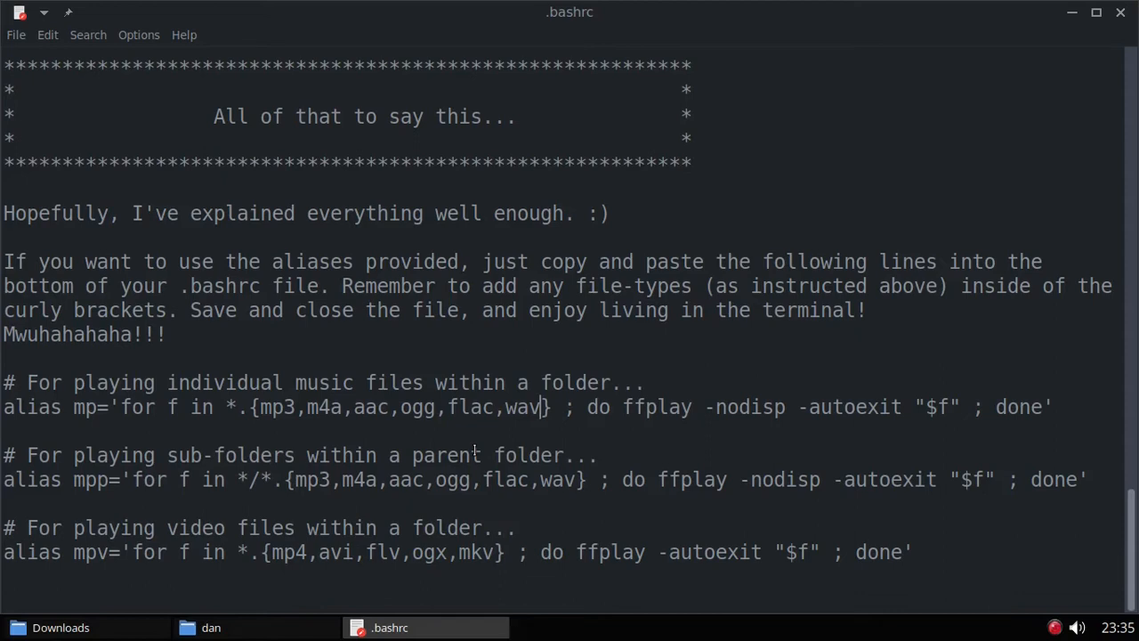
Step: Add ',mxp' after wav, remove it again, and select the three alias blocks
left_click(541, 406)
type(",mxp")
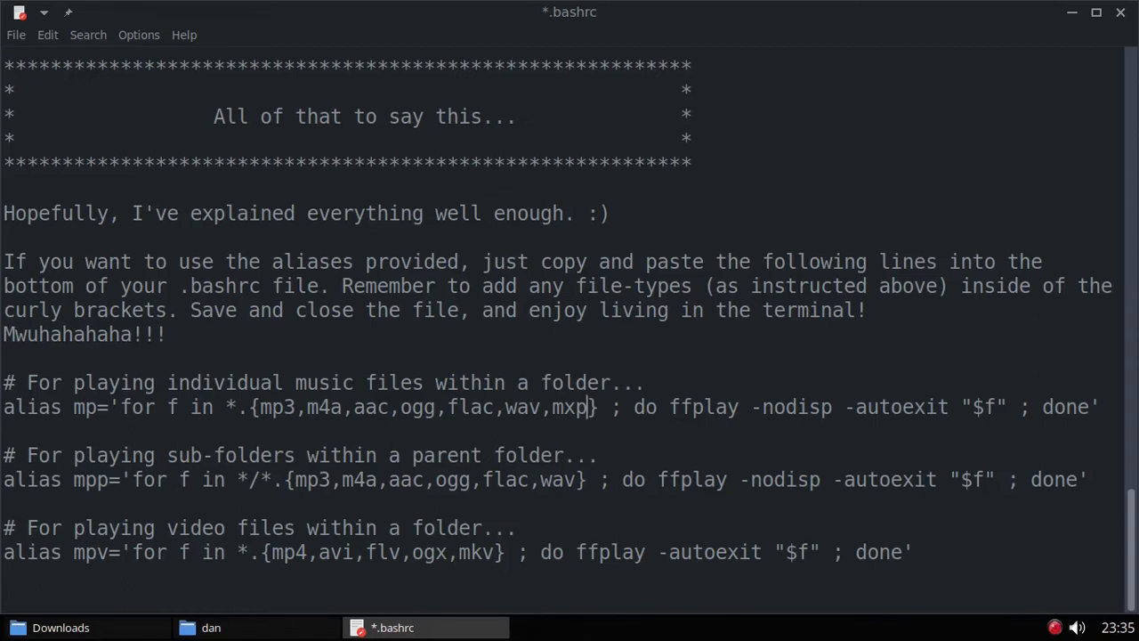
key("BackSpace")
key("BackSpace")
key("BackSpace")
key("BackSpace")
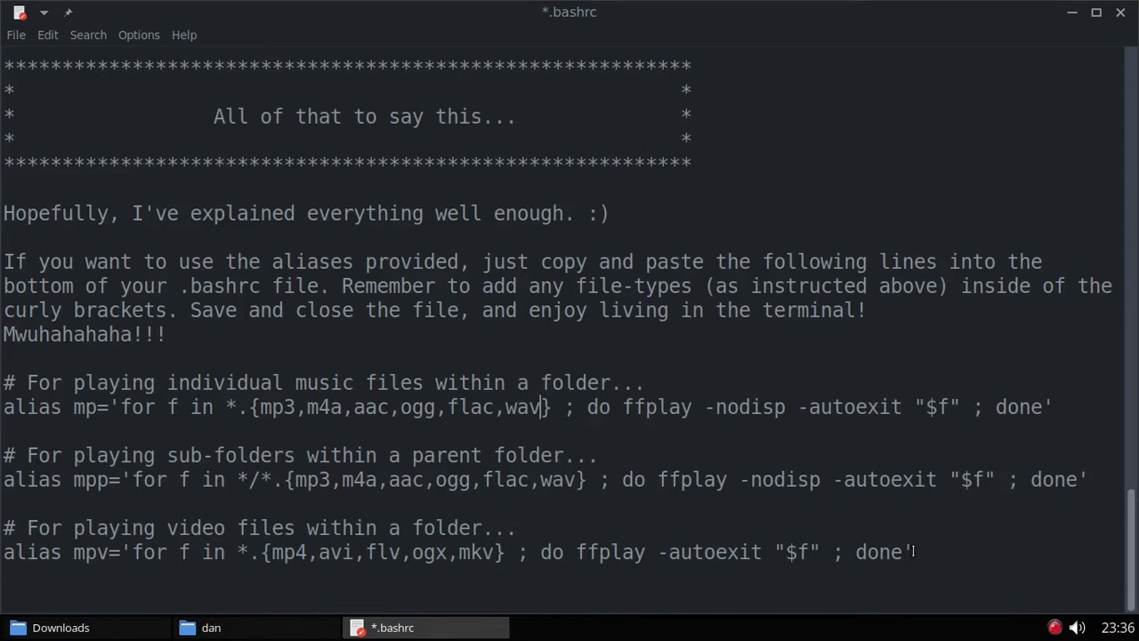
left_click_drag(914, 552, 5, 382)
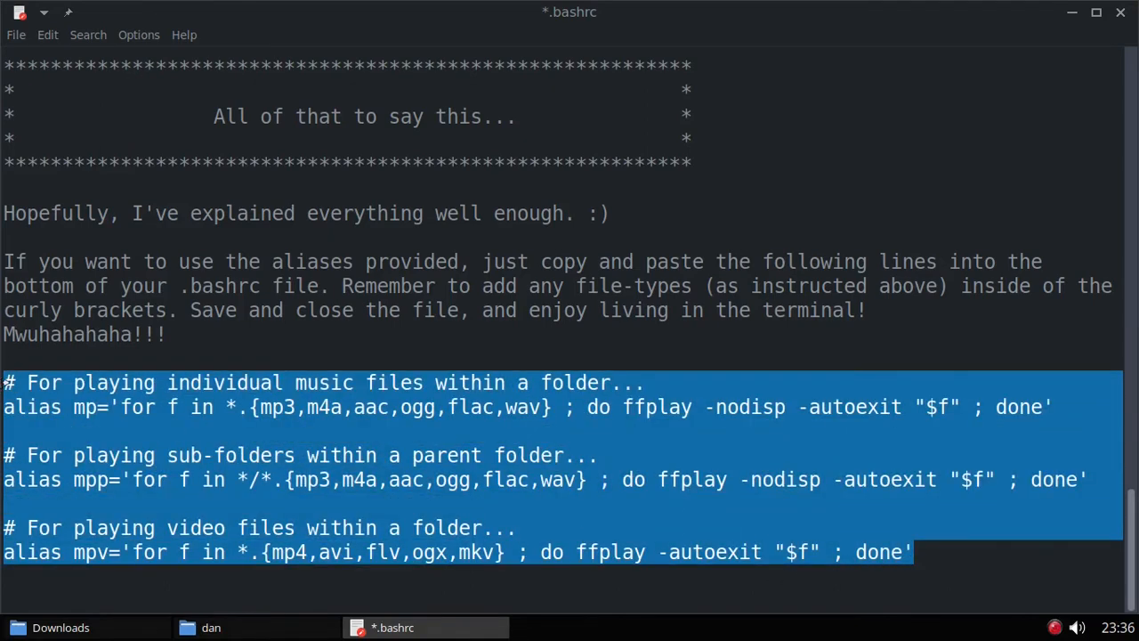
Step: Copy the three alias blocks and open the home folder's .bashrc in Leafpad
right_click(351, 411)
left_click(389, 438)
left_click(230, 629)
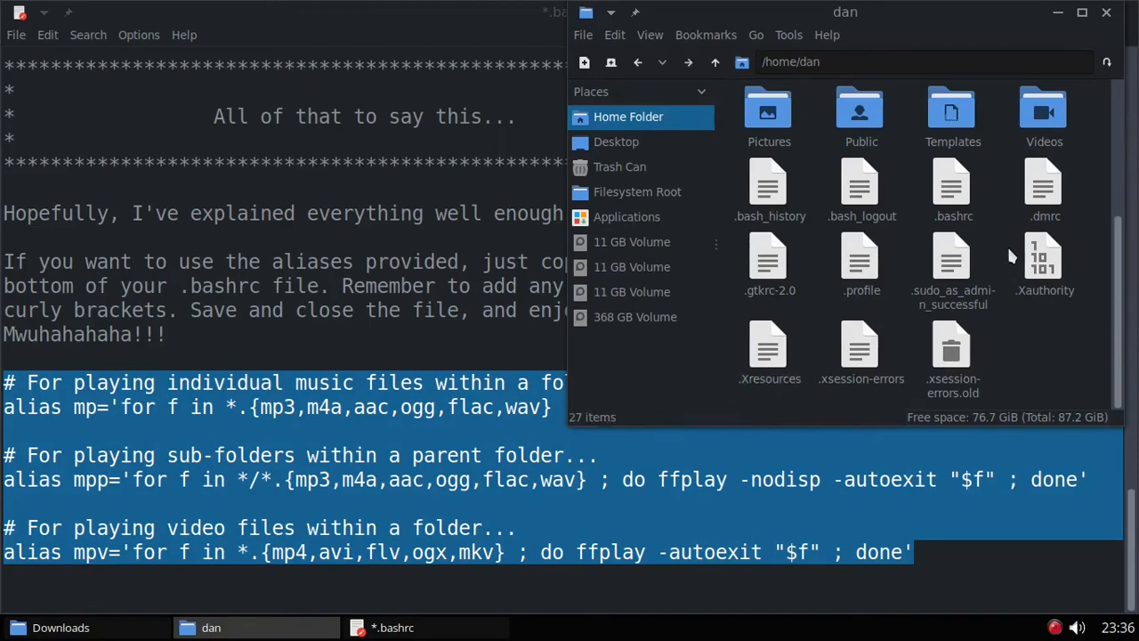
left_click(949, 187)
right_click(949, 189)
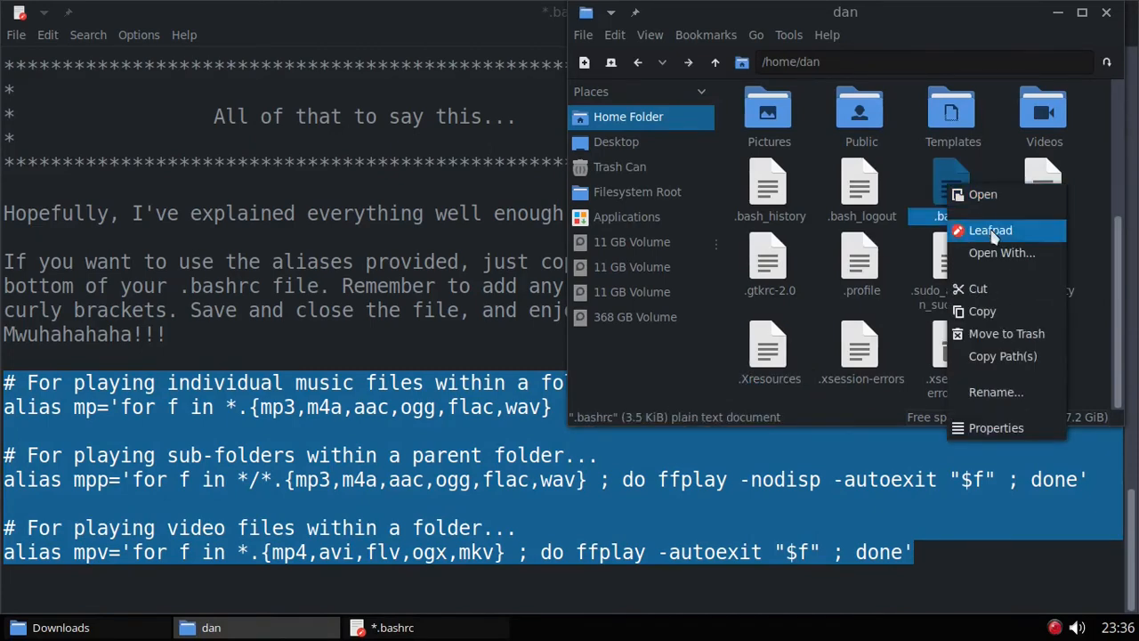
left_click(987, 228)
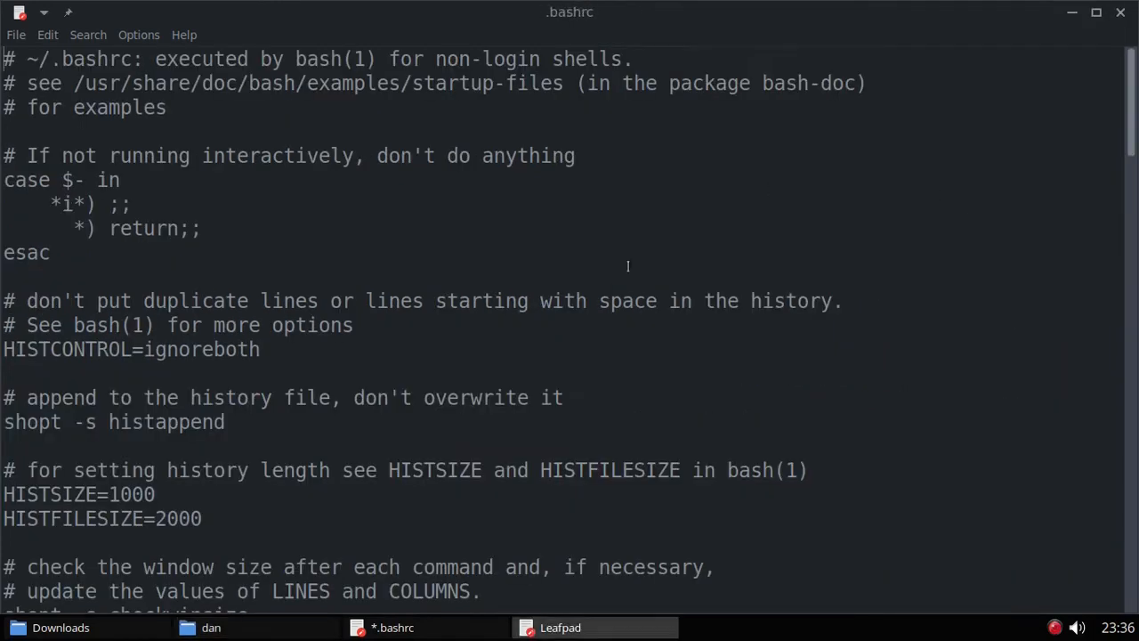
Step: Paste the mp, mpp and mpv alias blocks on a new line below miyofetch
left_click_drag(1130, 99, 1132, 584)
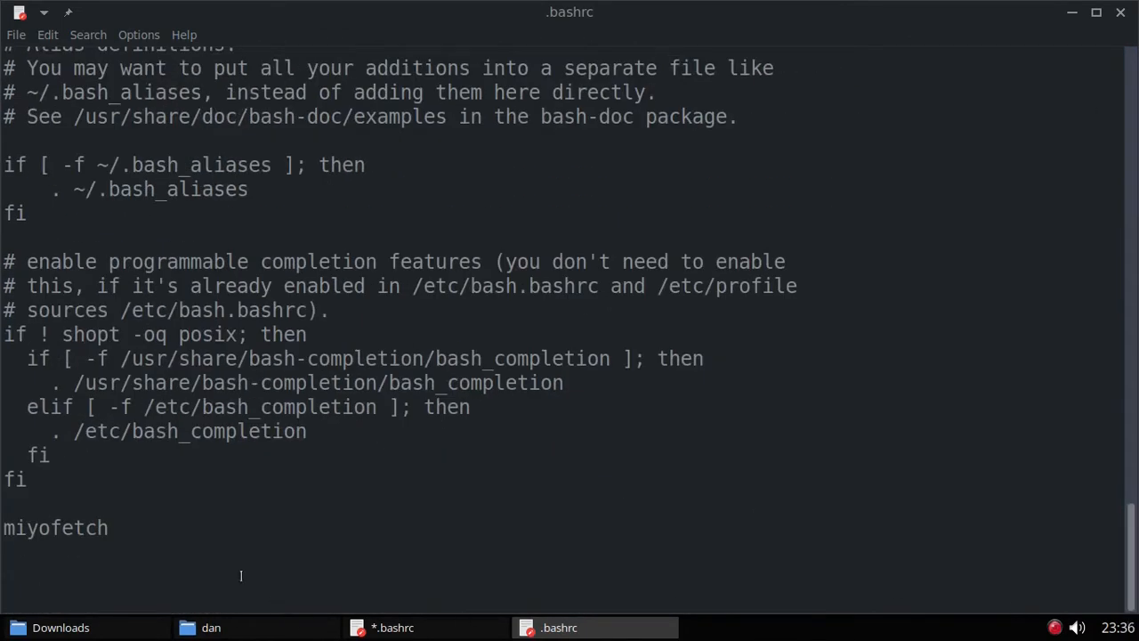
left_click(46, 555)
key("Return")
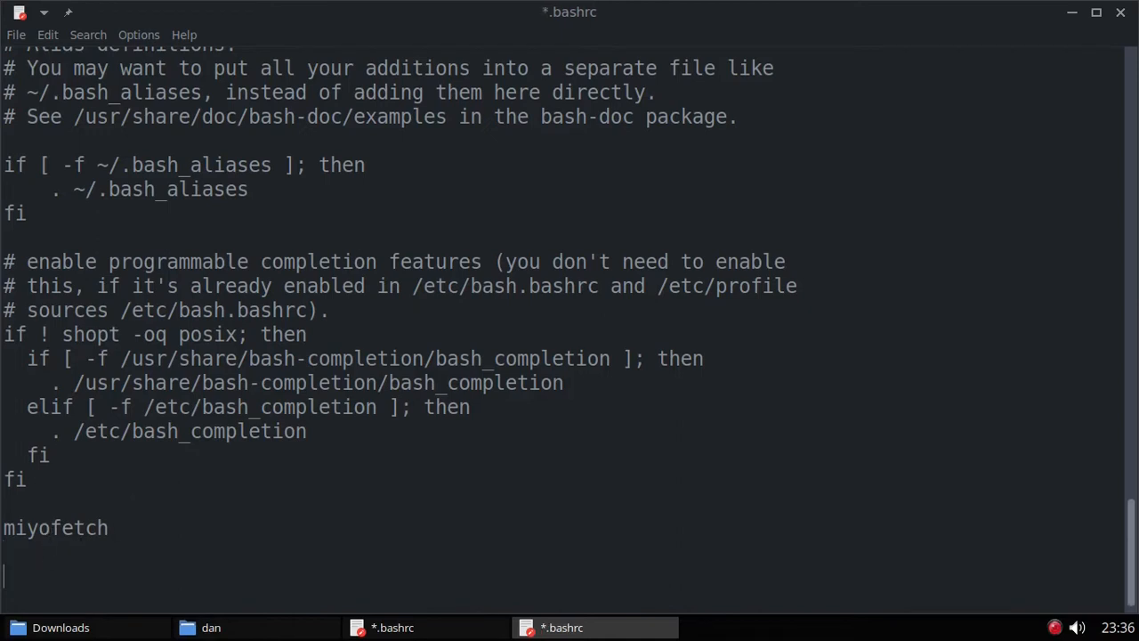
right_click(28, 577)
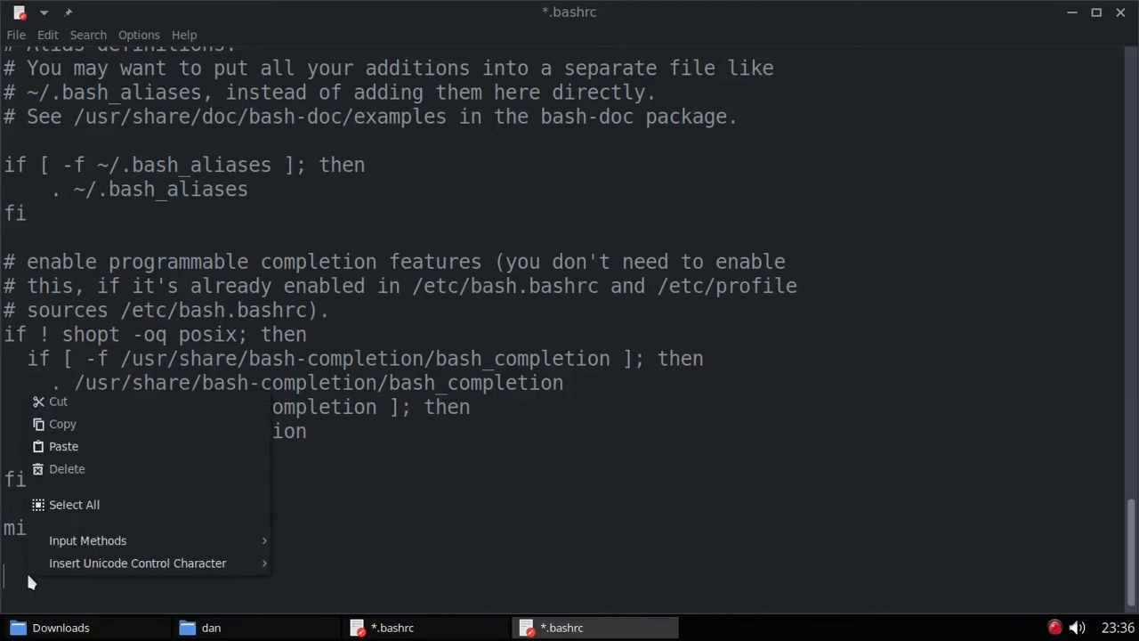
left_click(74, 451)
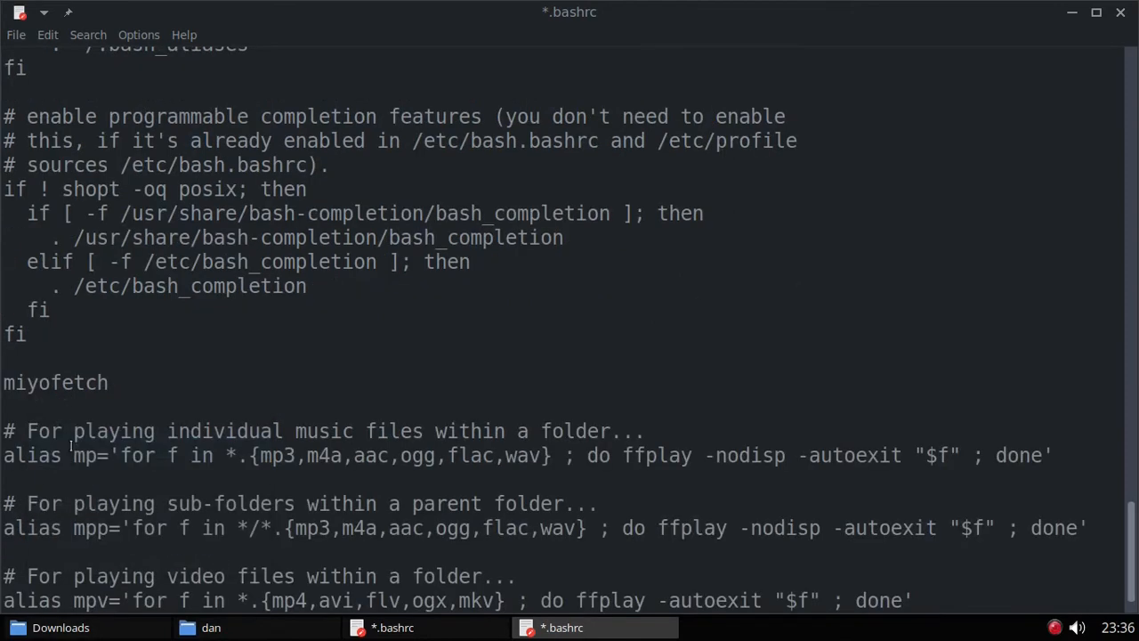
scroll(328, 363, "down", 1)
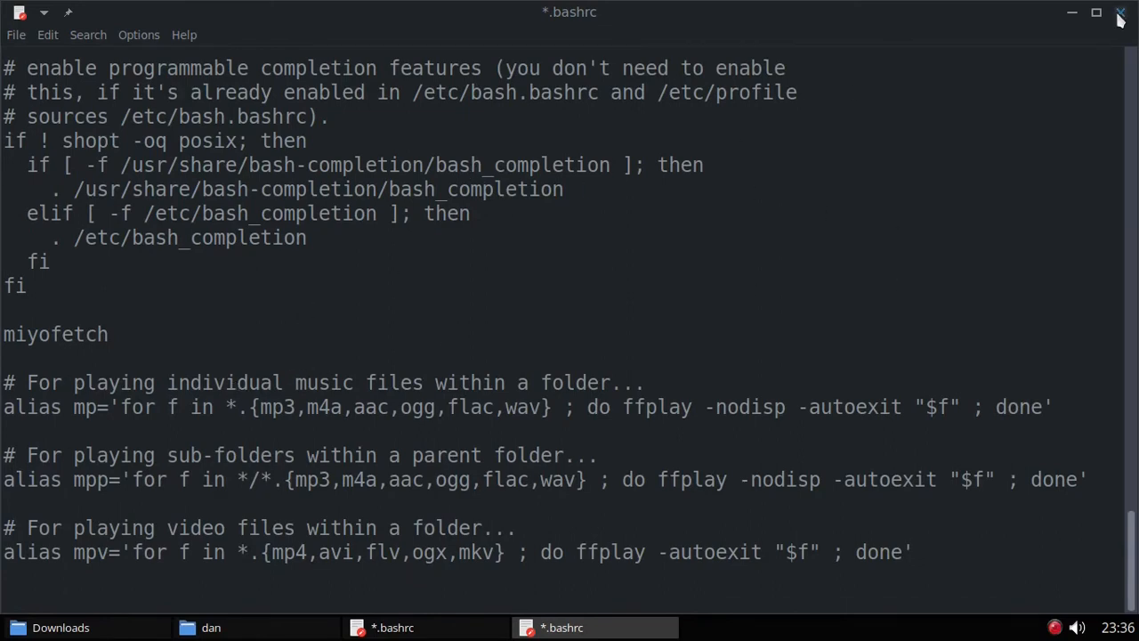
Step: Save the home .bashrc and close its Leafpad window
left_click(25, 36)
left_click(36, 100)
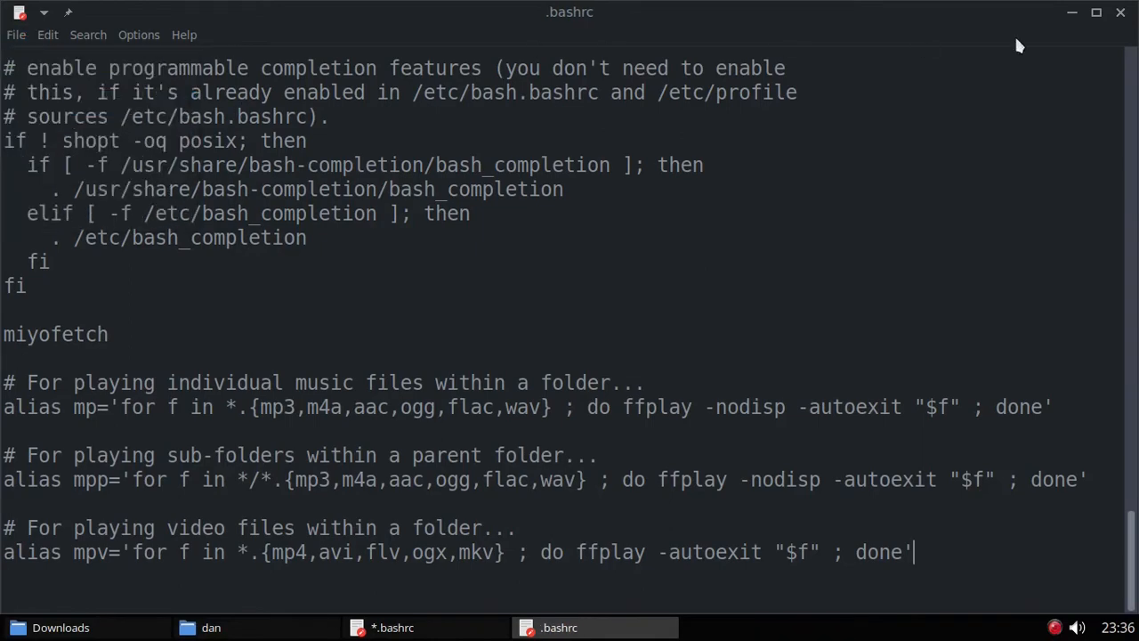
left_click(1120, 11)
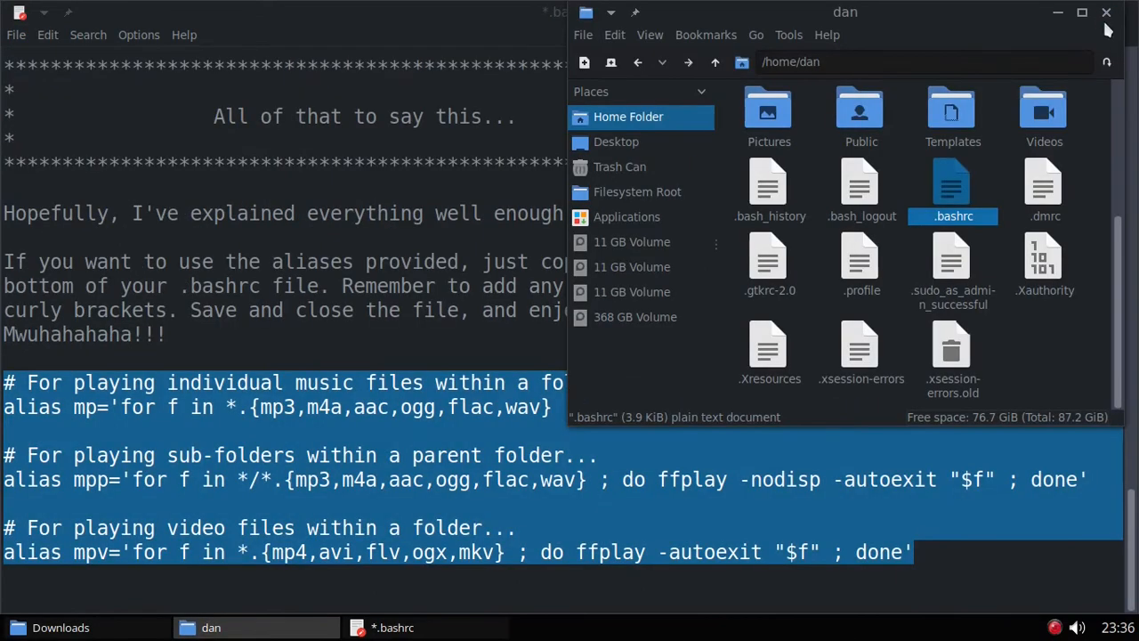
Step: Close the Downloads .bashrc instructions copy, choosing No to discard its changes
left_click(429, 229)
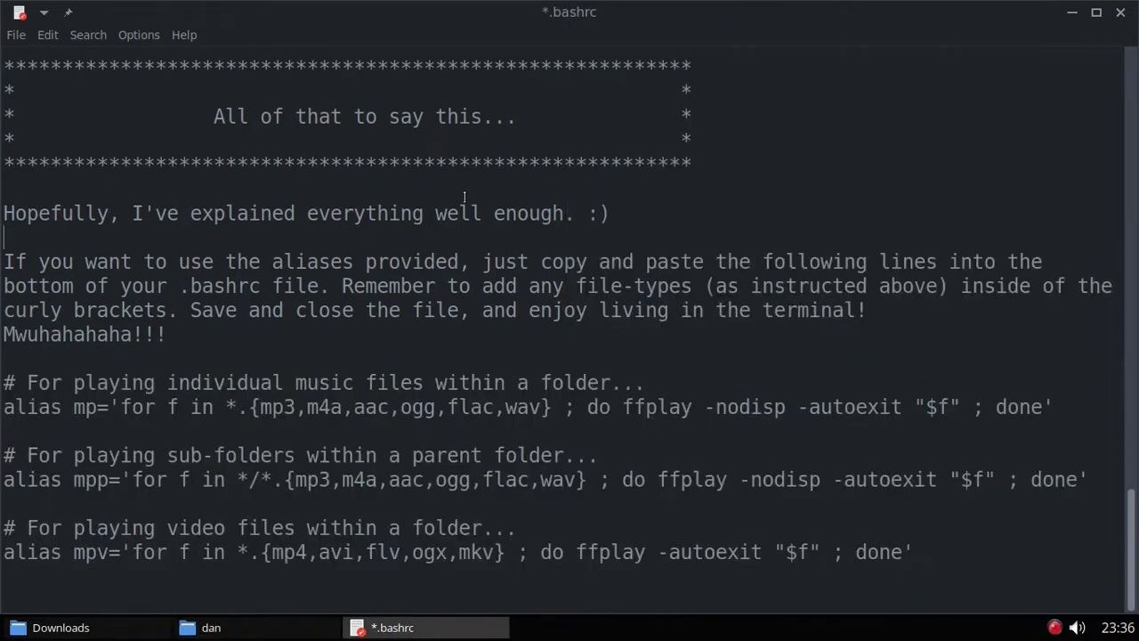
left_click(1120, 13)
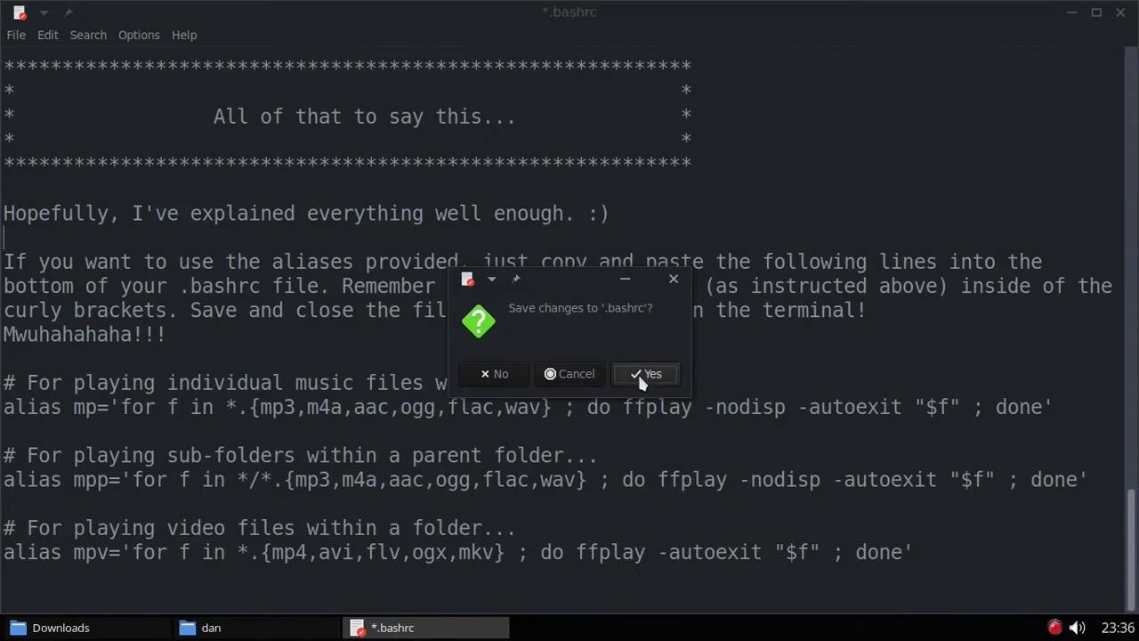
left_click(508, 374)
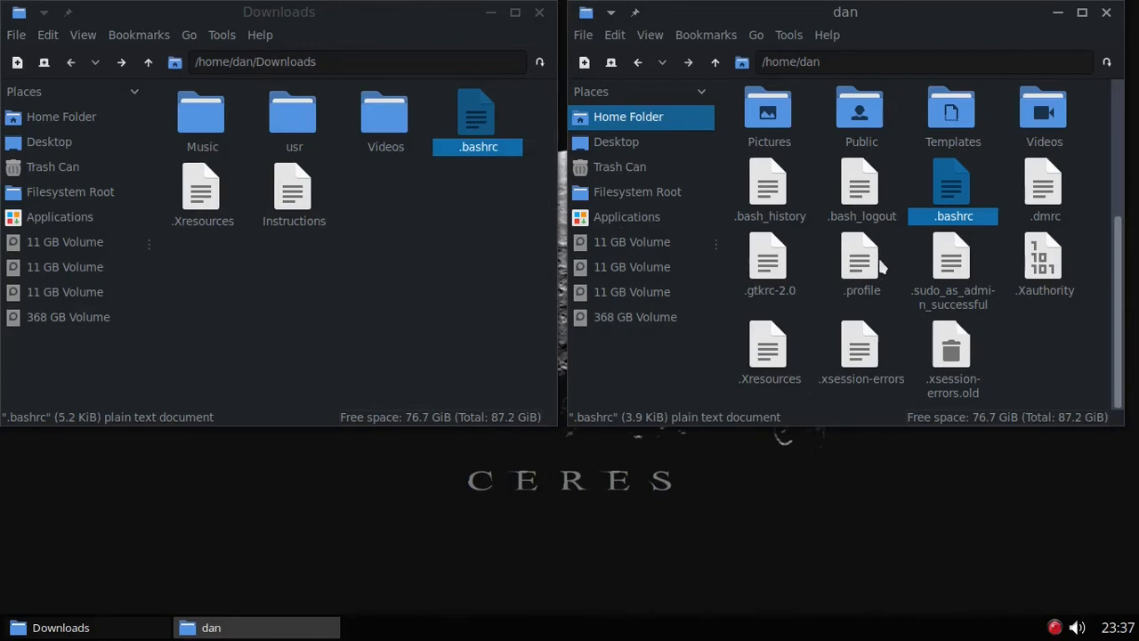
Step: Drag all 12 genre folders from Downloads/Music into ~/Music, then close the Downloads window
scroll(881, 258, "up", 3)
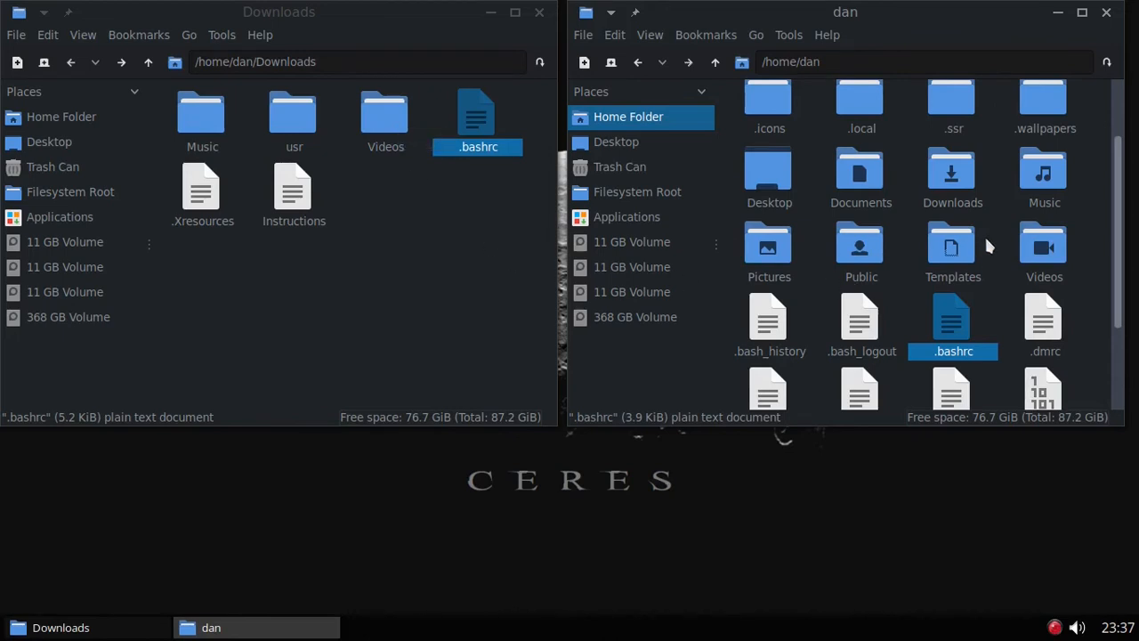
double_click(1055, 181)
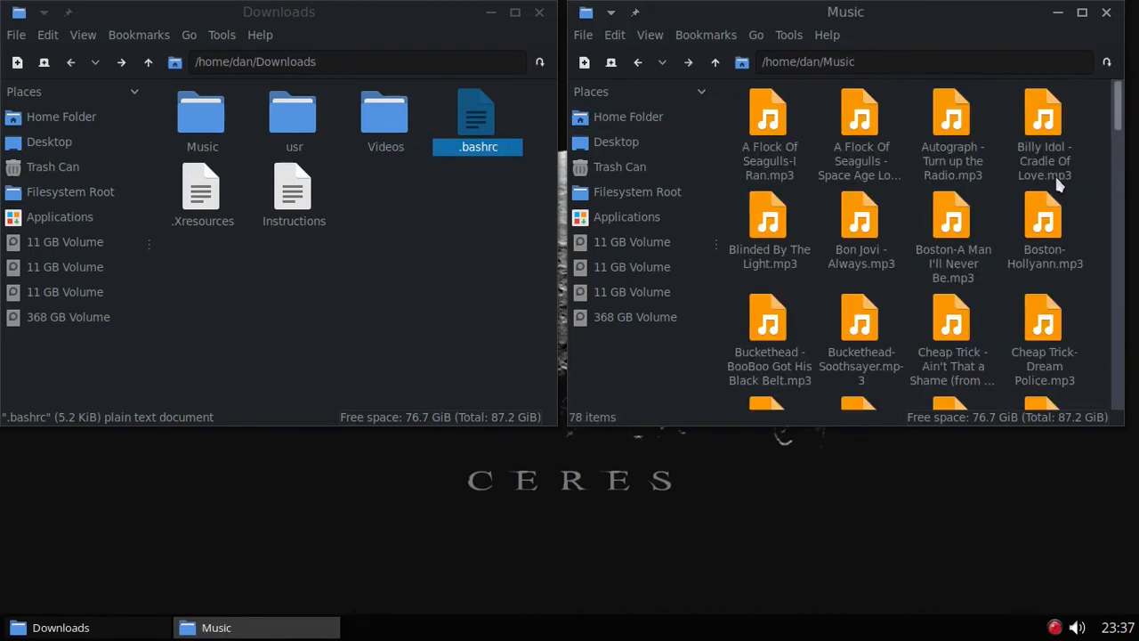
double_click(207, 121)
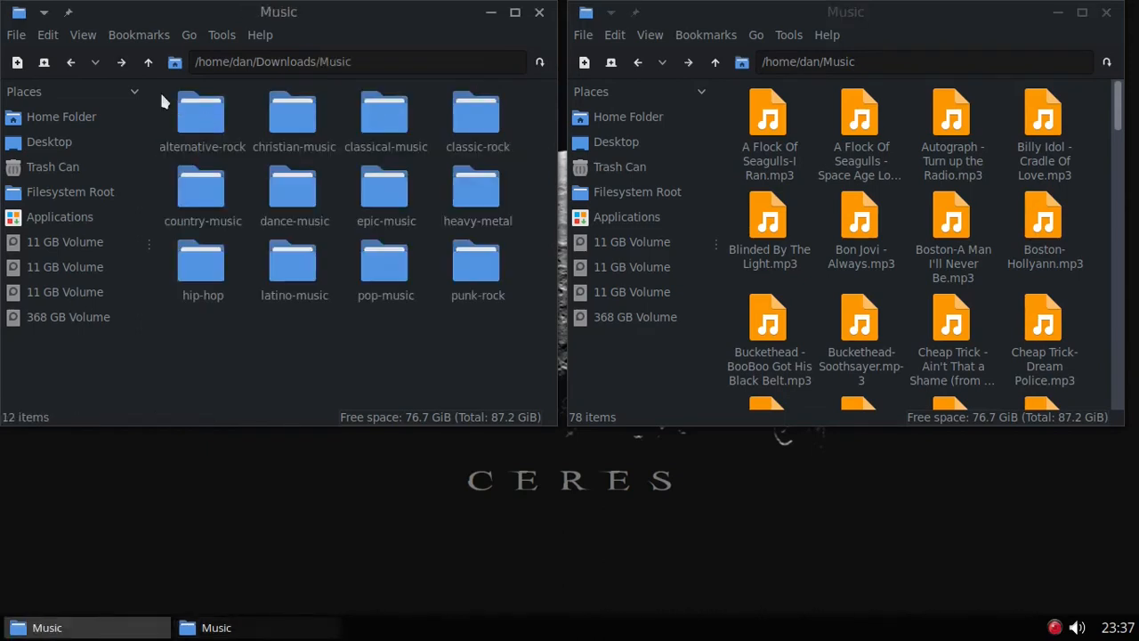
left_click_drag(163, 102, 527, 265)
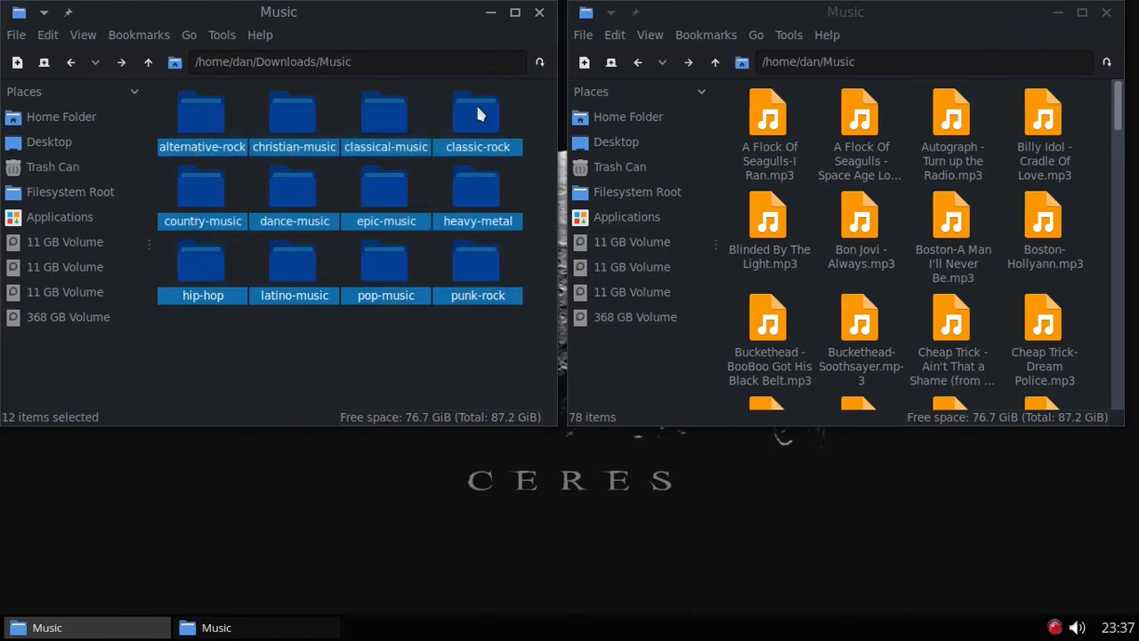
left_click_drag(478, 113, 1096, 110)
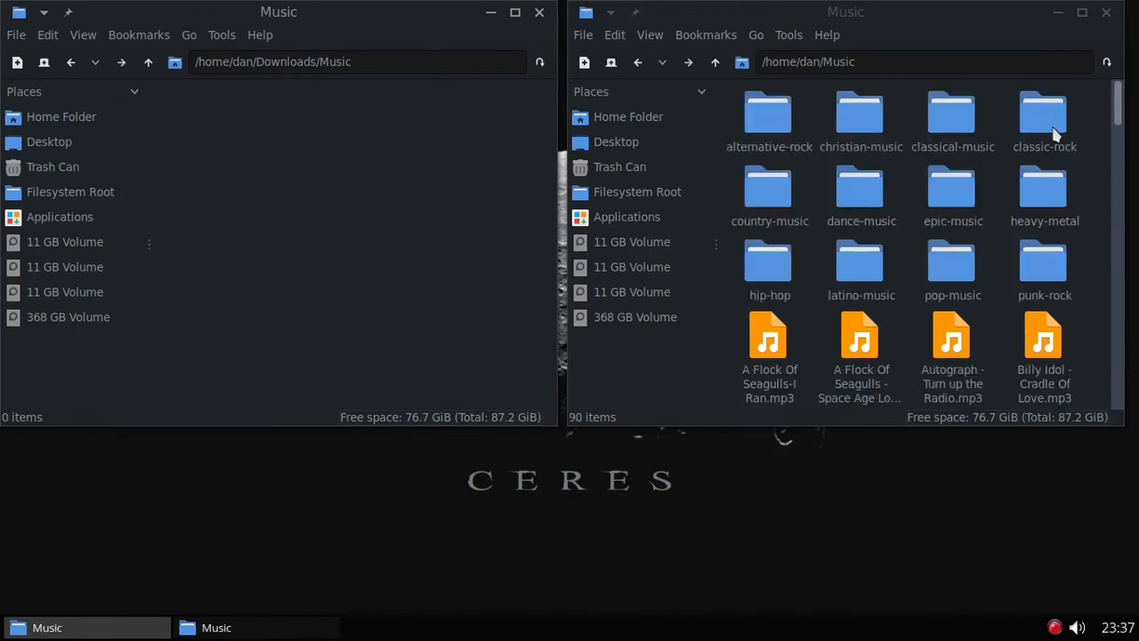
left_click(539, 12)
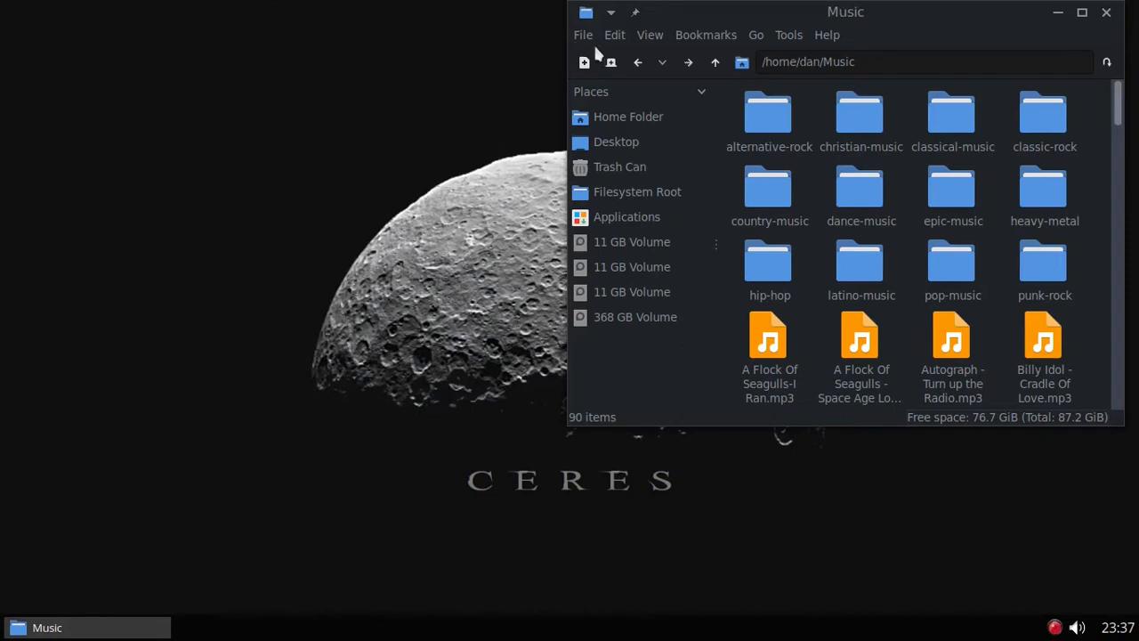
Step: Open a second window on ~/Music and move the 78 loose mp3 files into classic-rock
left_click(588, 70)
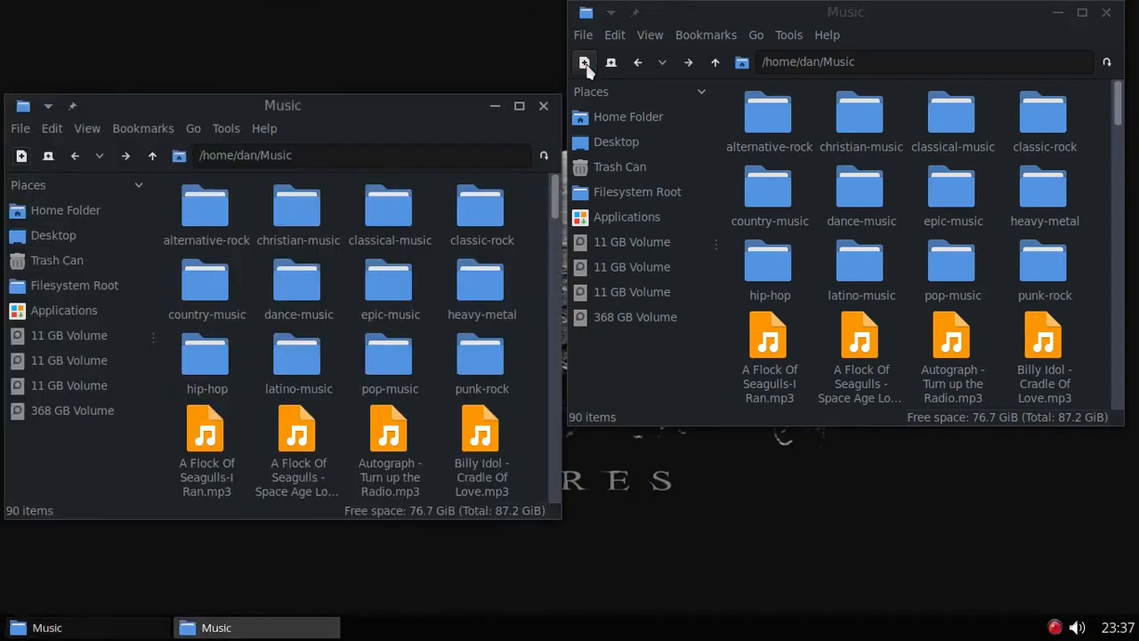
left_click_drag(409, 104, 399, 12)
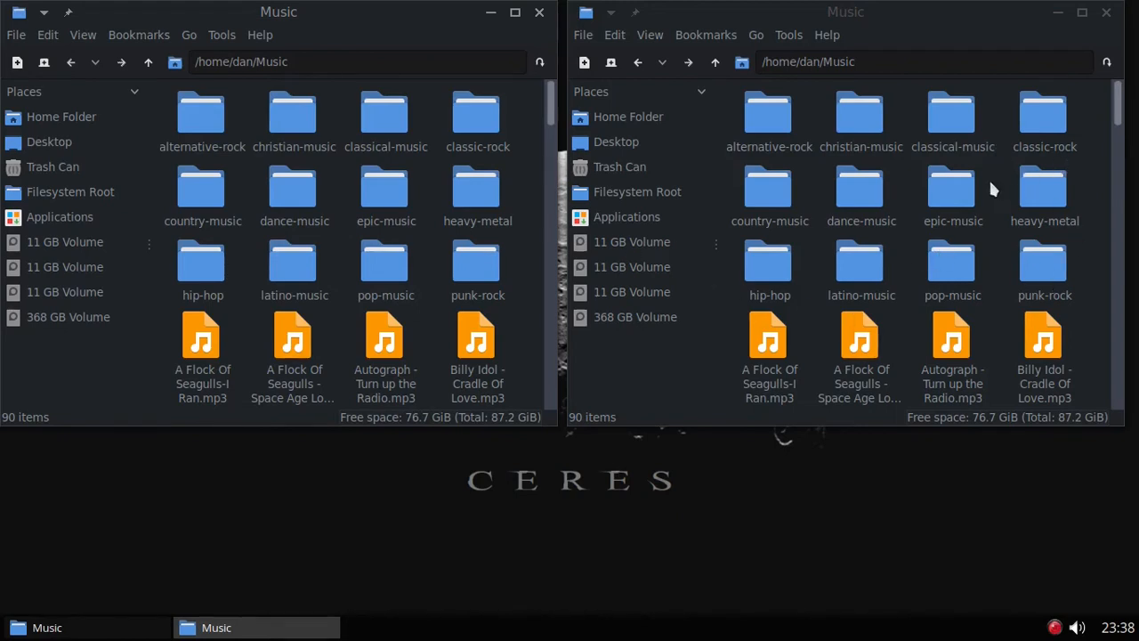
scroll(988, 175, "down", 1)
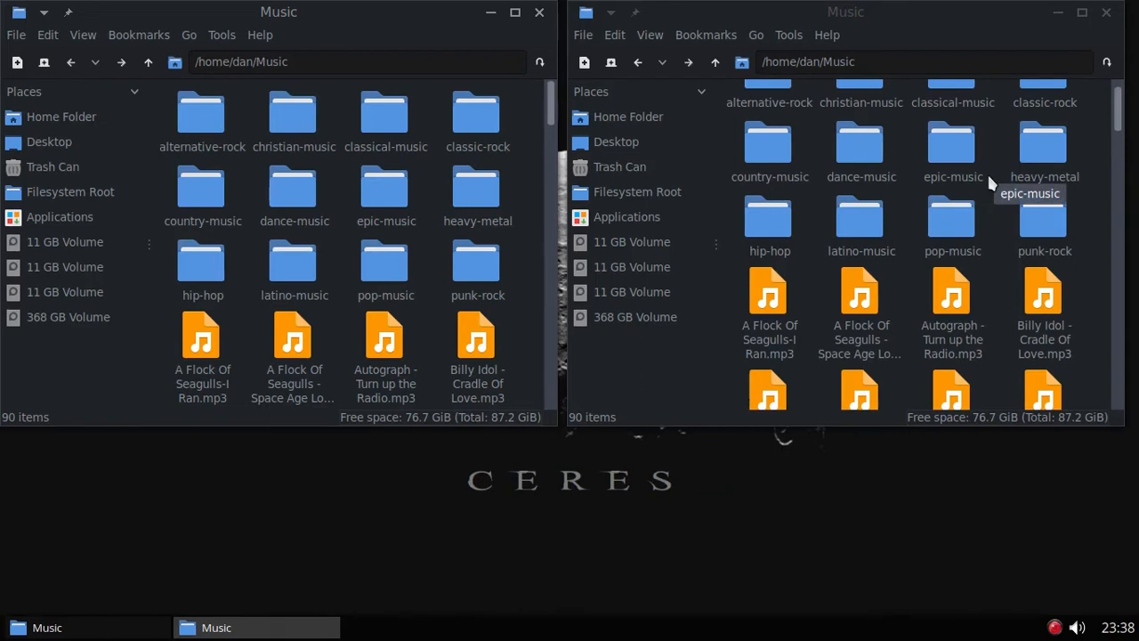
scroll(954, 217, "down", 2)
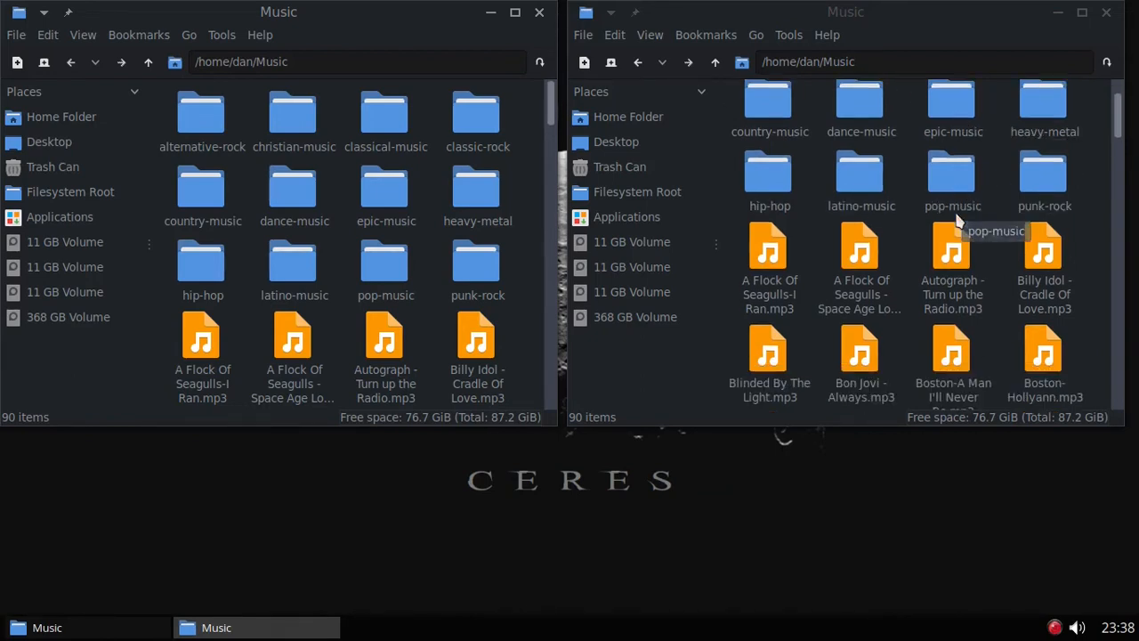
scroll(954, 217, "down", 1)
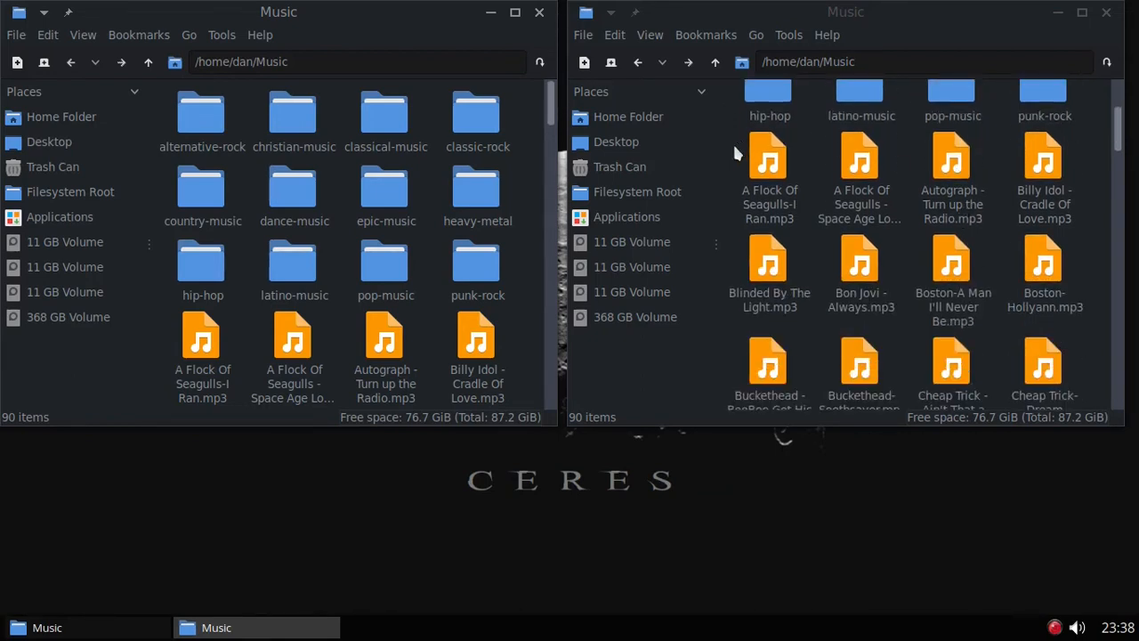
left_click_drag(735, 150, 1072, 496)
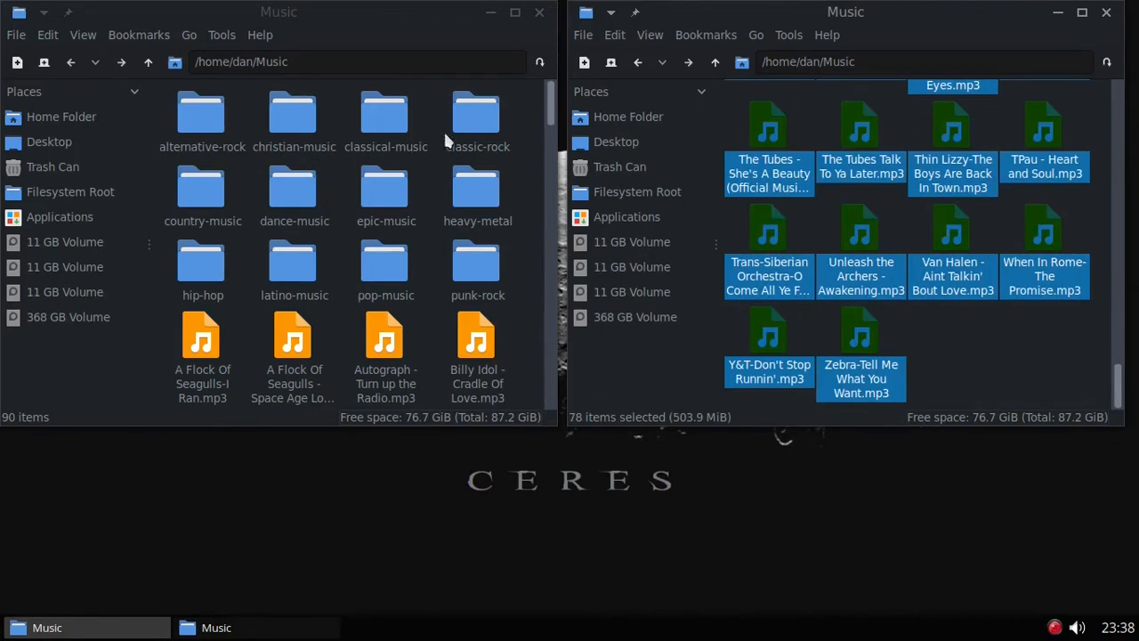
left_click_drag(765, 125, 476, 127)
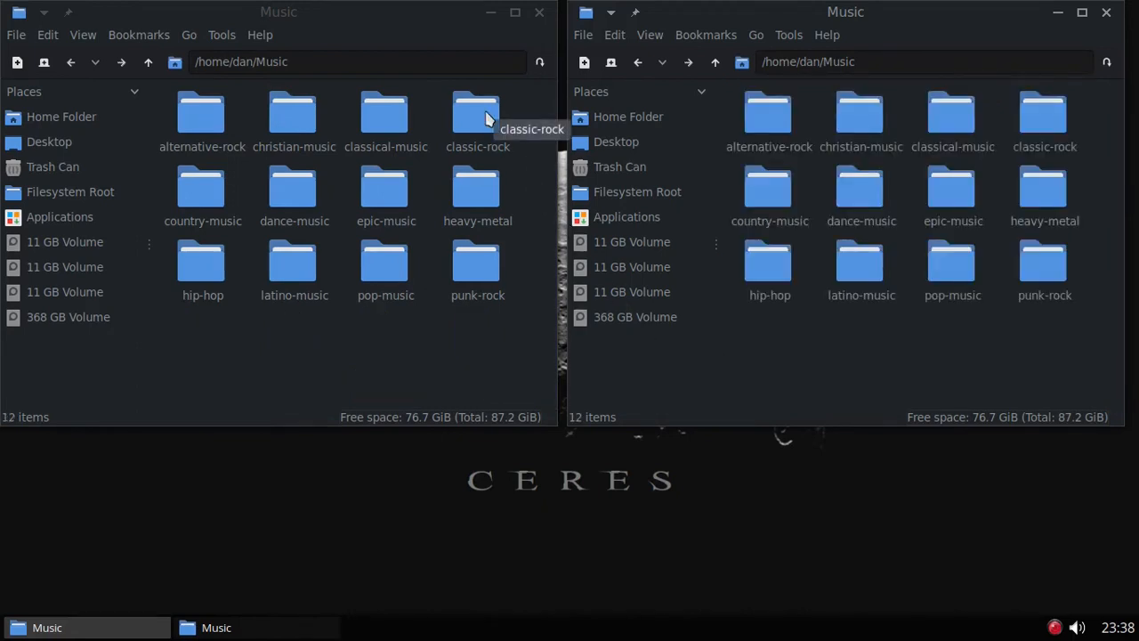
Step: Check the moved songs in classic-rock, then return to Music and the home folder
double_click(486, 116)
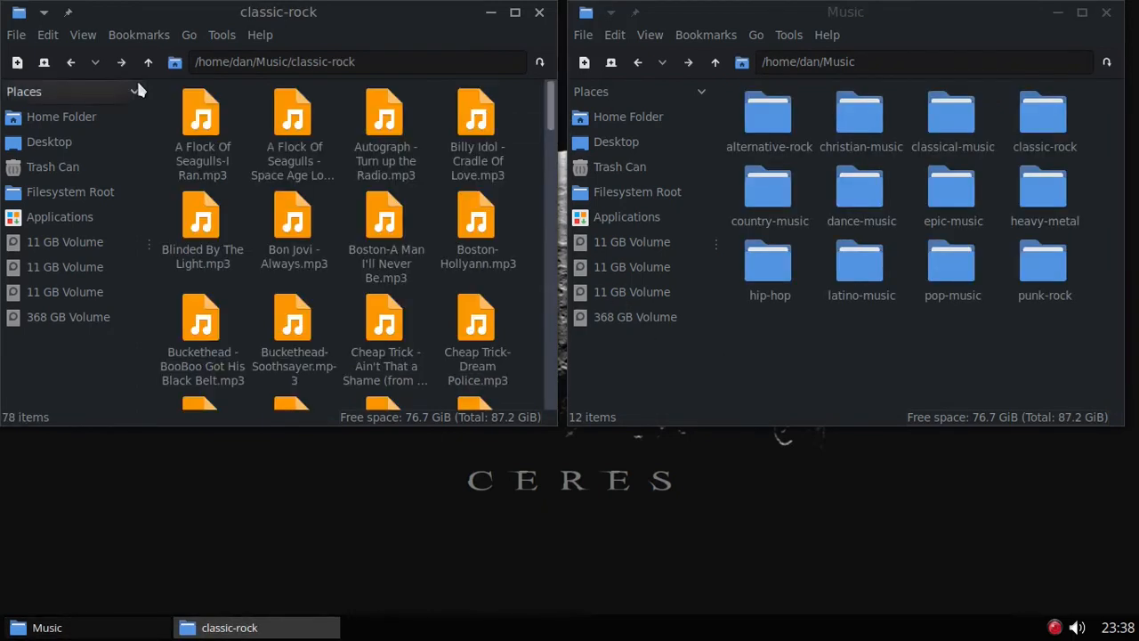
left_click(70, 62)
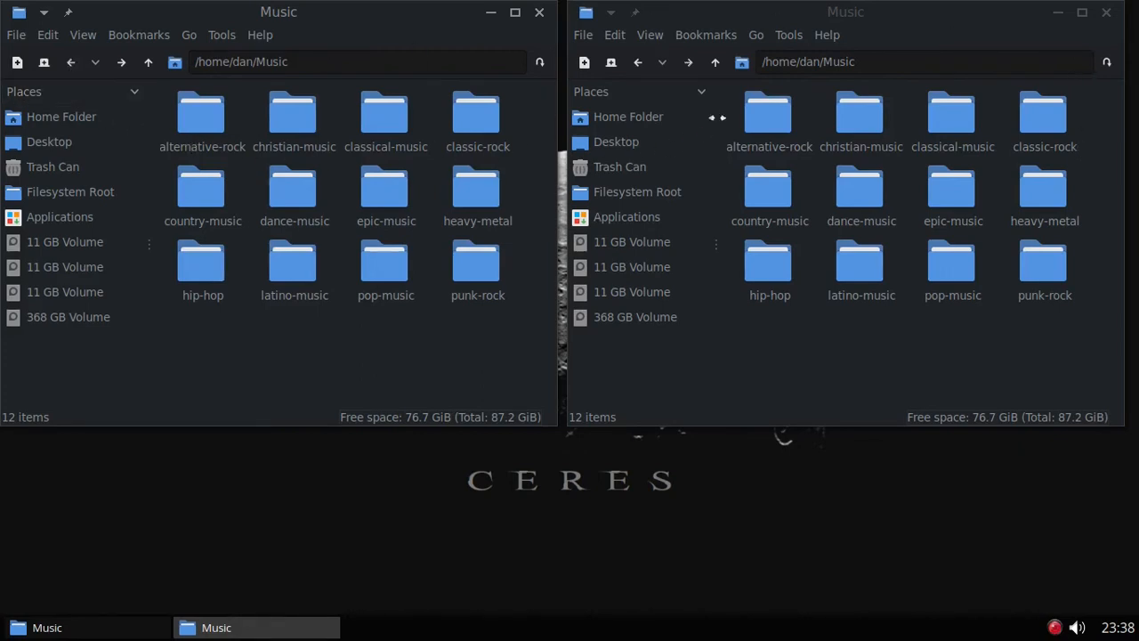
left_click(644, 61)
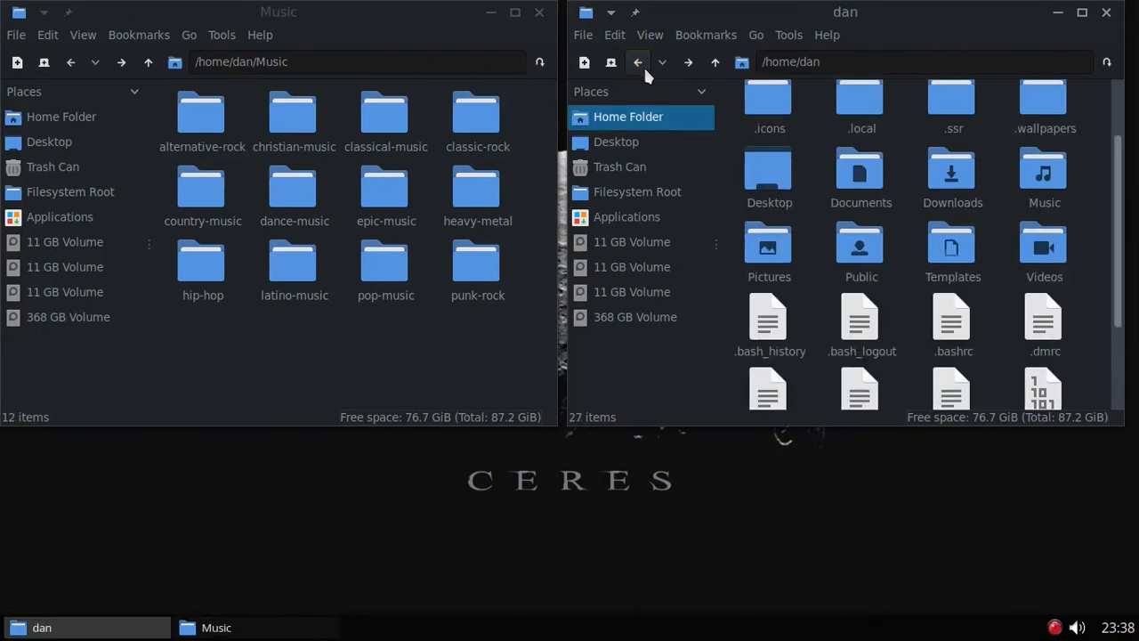
Step: Show ~/Videos on the left and Downloads/Videos with movies, screencasts and videos on the right
double_click(970, 183)
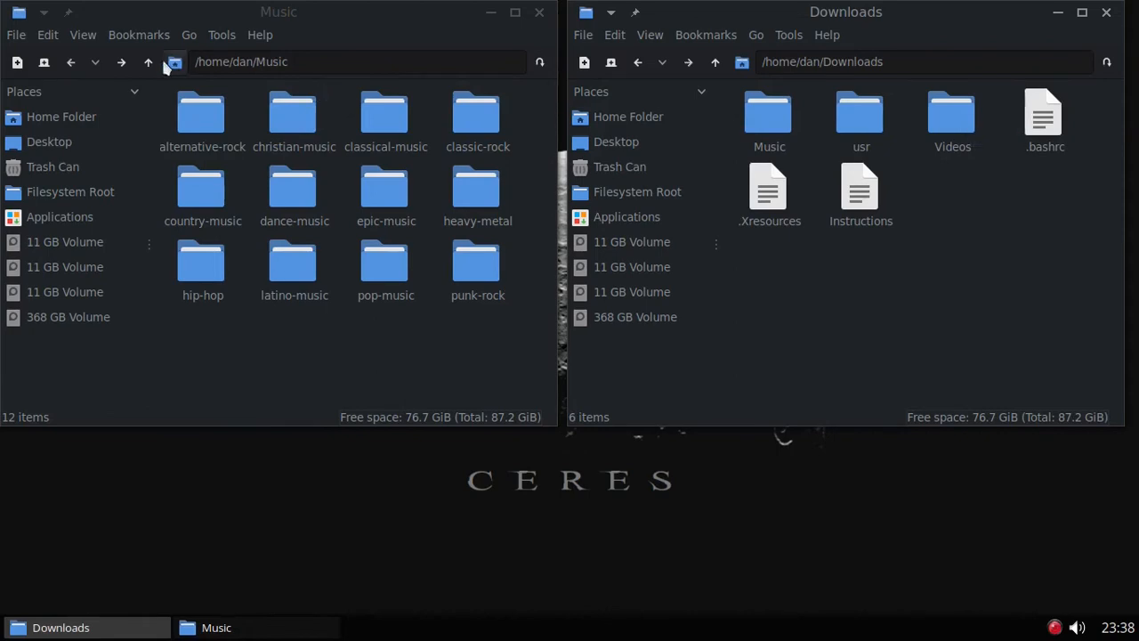
left_click(54, 117)
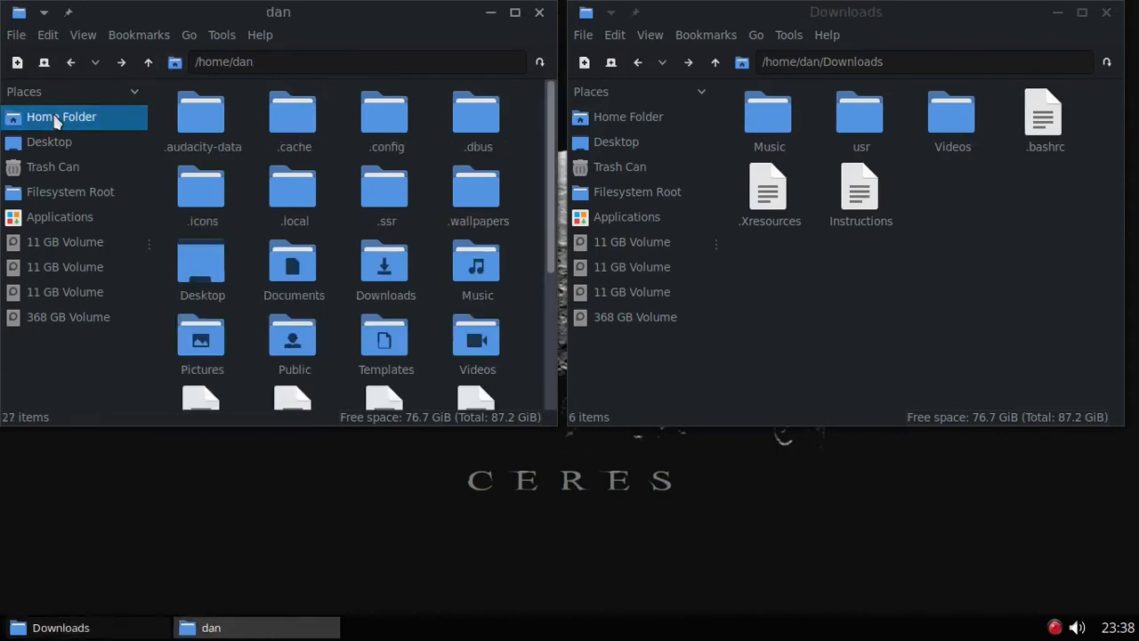
scroll(400, 216, "down", 2)
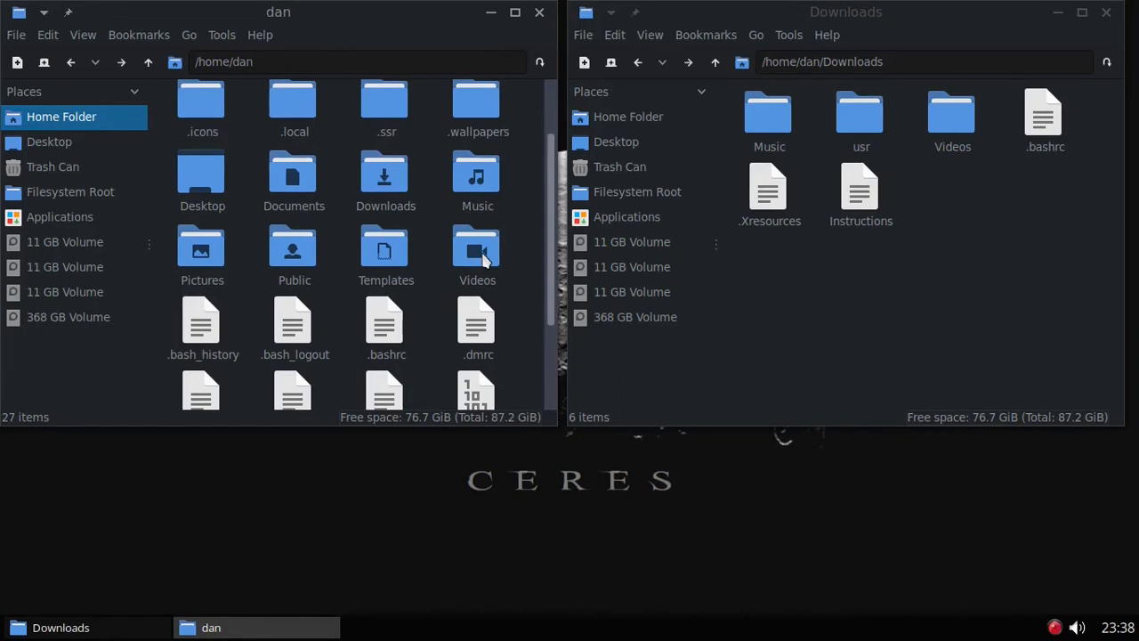
double_click(483, 259)
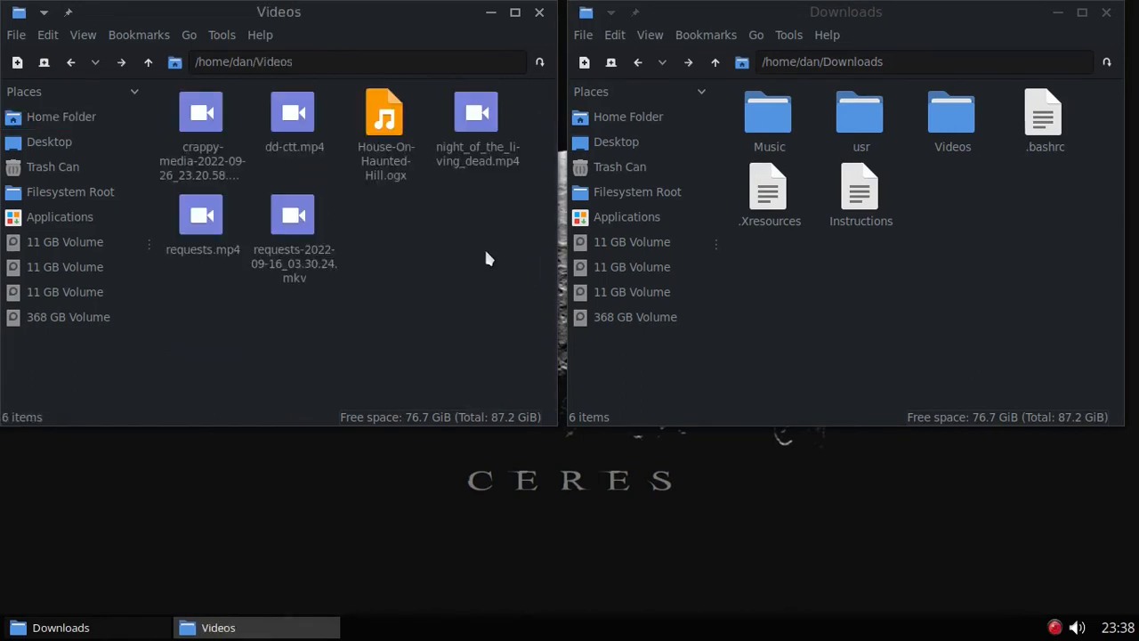
double_click(953, 121)
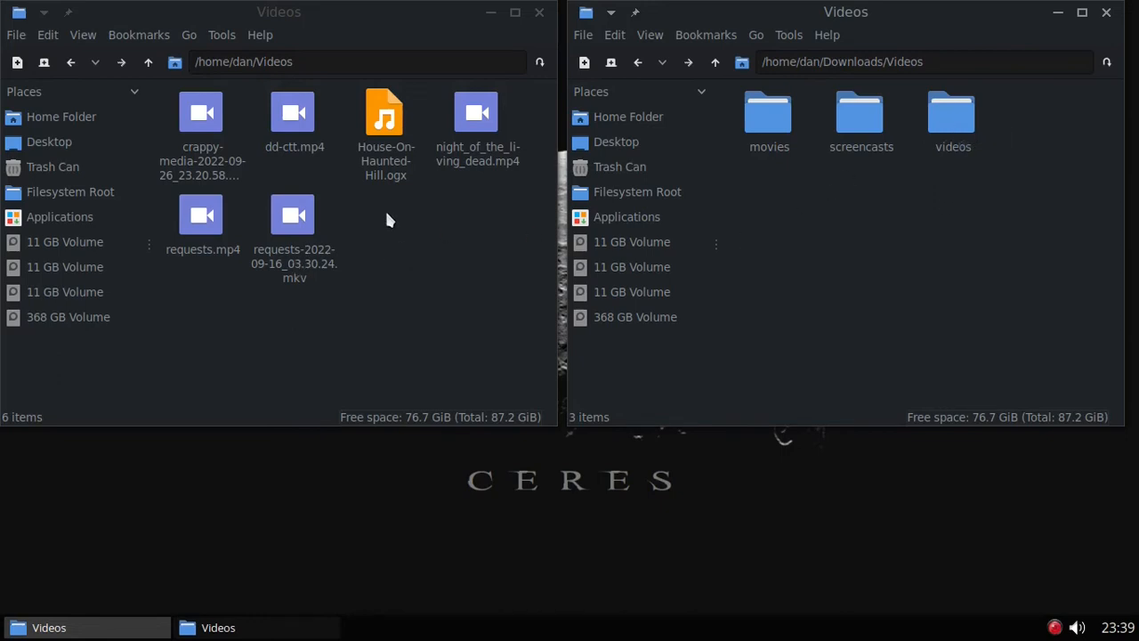
Step: Move the old films into movies, then requests mkv, dd-ctt.mp4 and requests.mp4 into the Downloads/Videos subfolders
left_click_drag(347, 93, 763, 127)
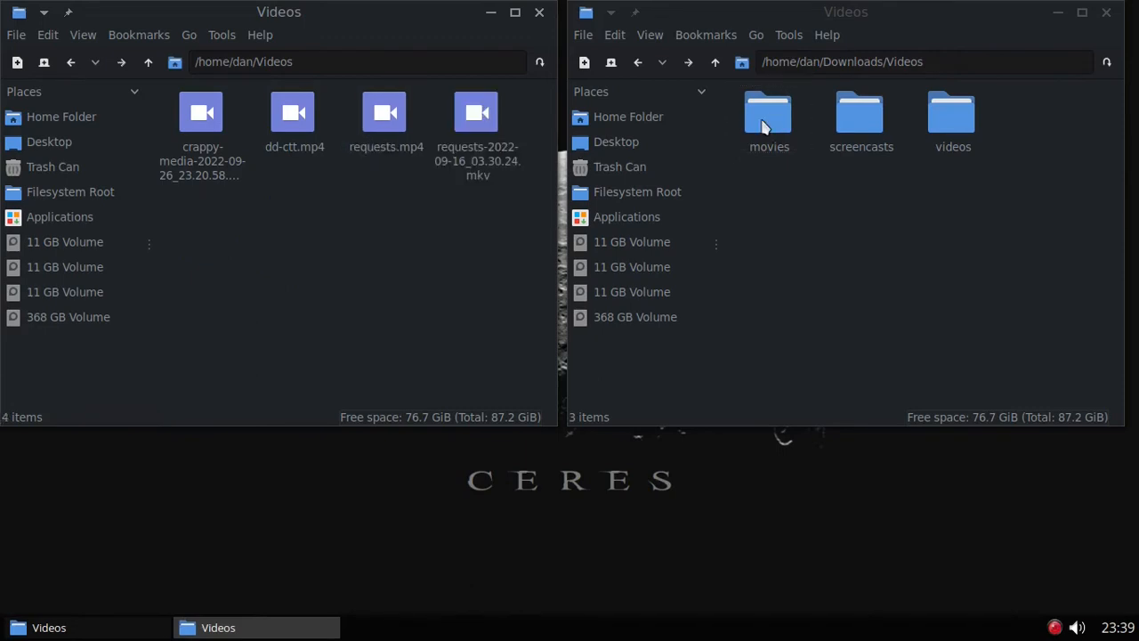
double_click(763, 127)
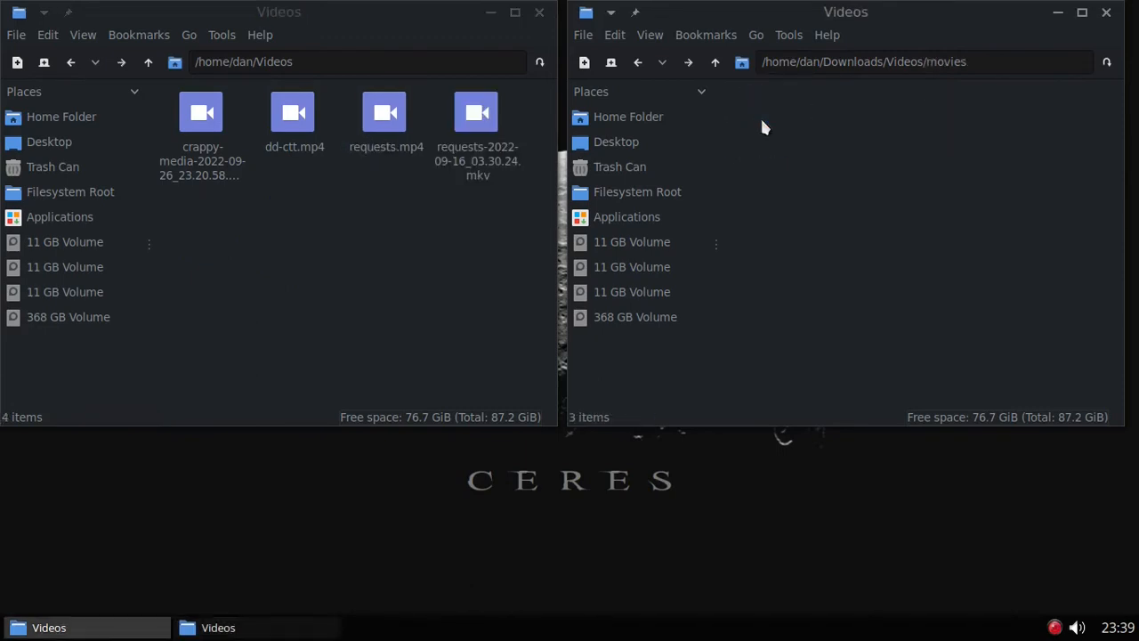
left_click(646, 63)
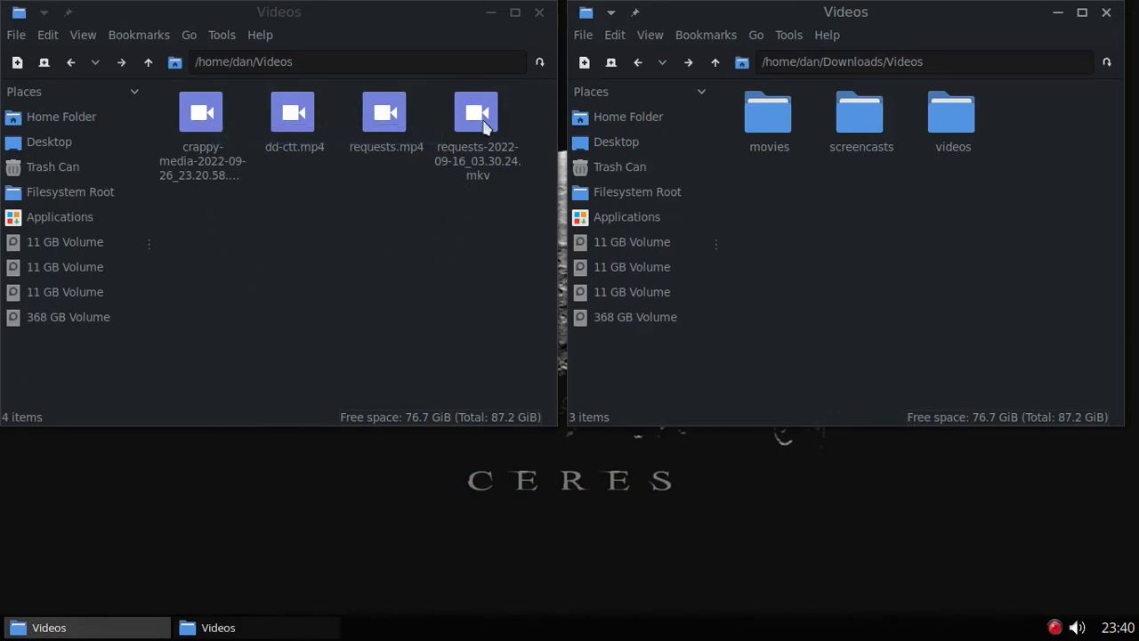
left_click_drag(481, 116, 862, 127)
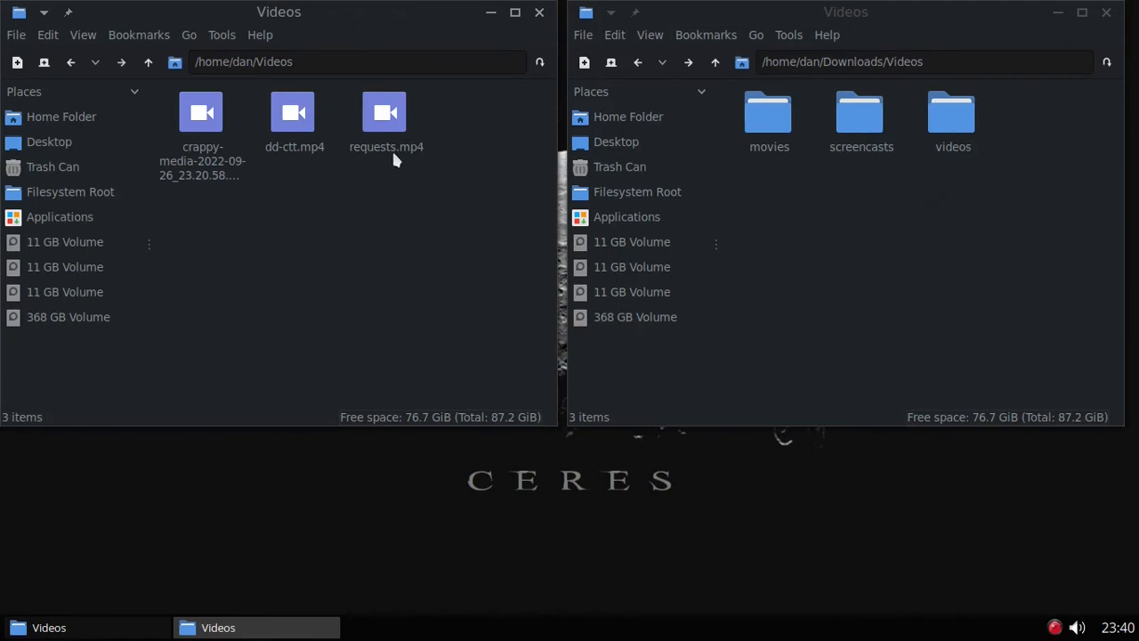
left_click_drag(247, 105, 961, 127)
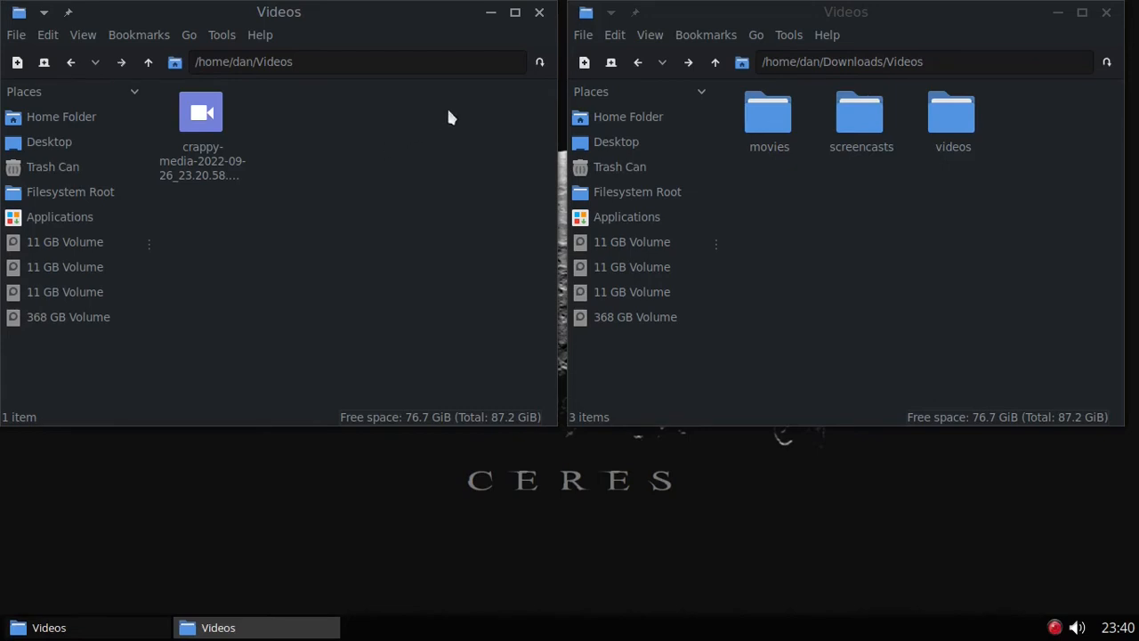
Step: Close the home Videos window and point the other window at Downloads
left_click(540, 13)
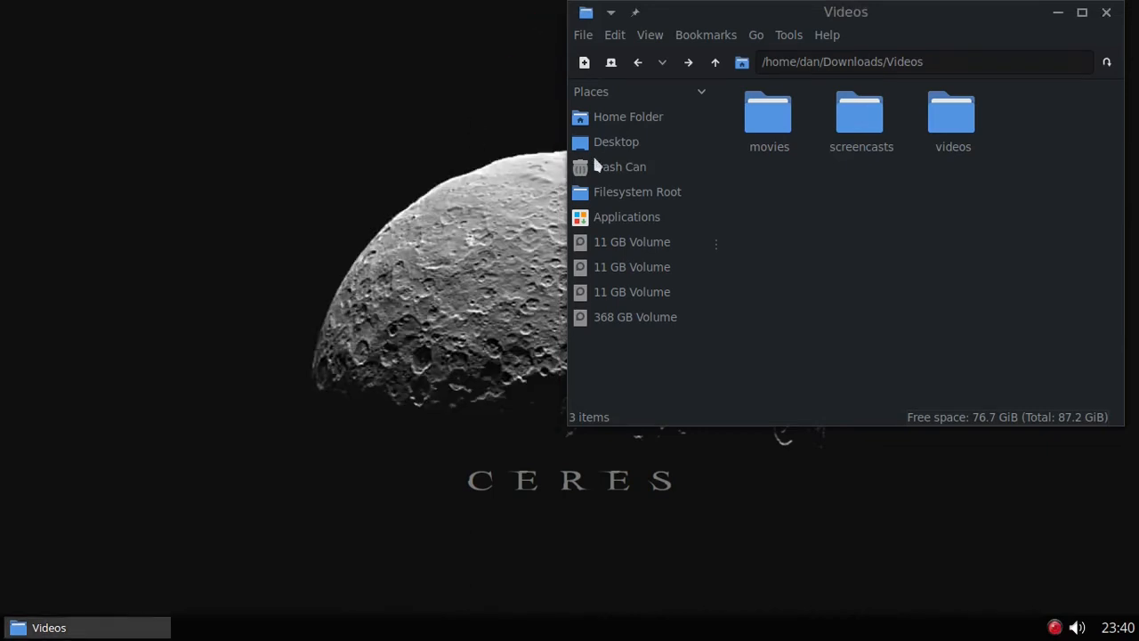
left_click(629, 116)
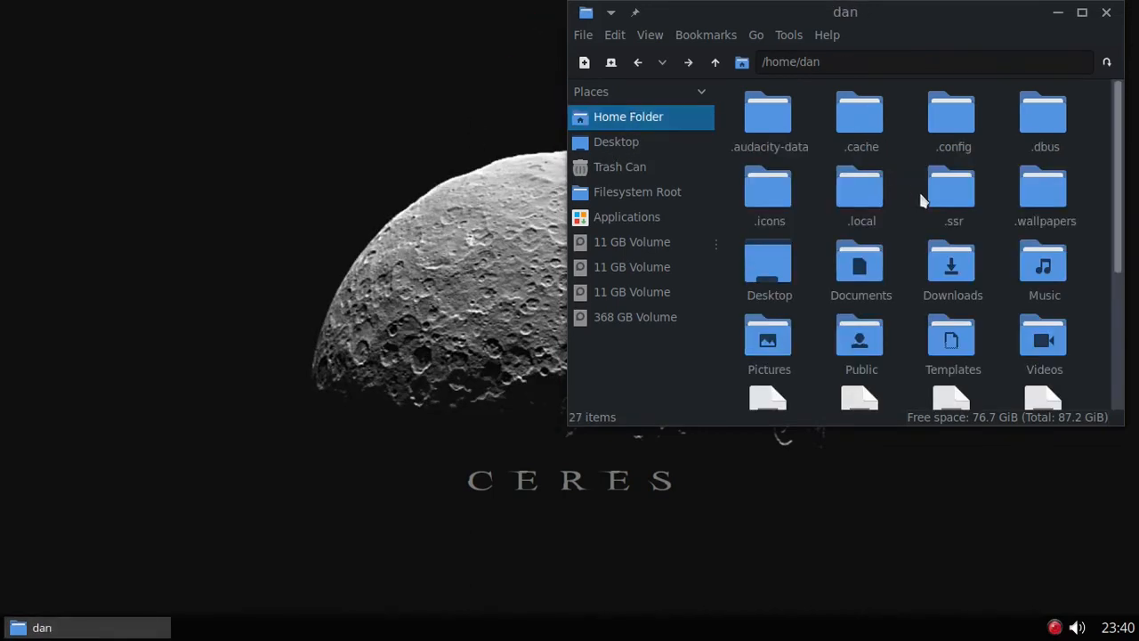
double_click(966, 285)
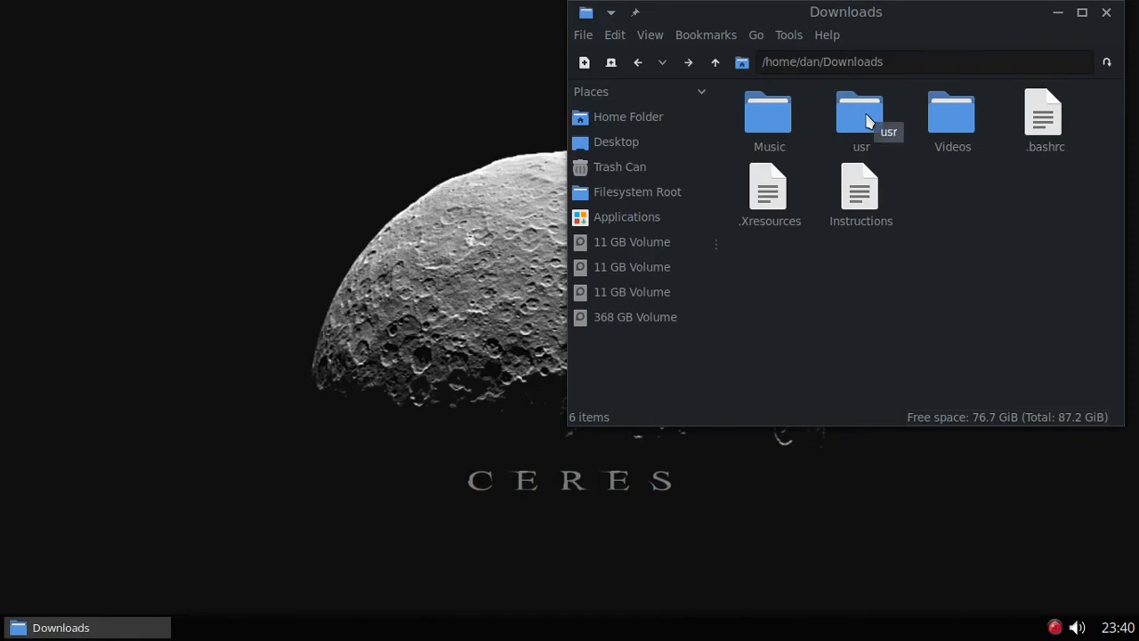
Step: Launch PCManFM (as root) from the desktop menu and authenticate with the user's password
right_click(190, 222)
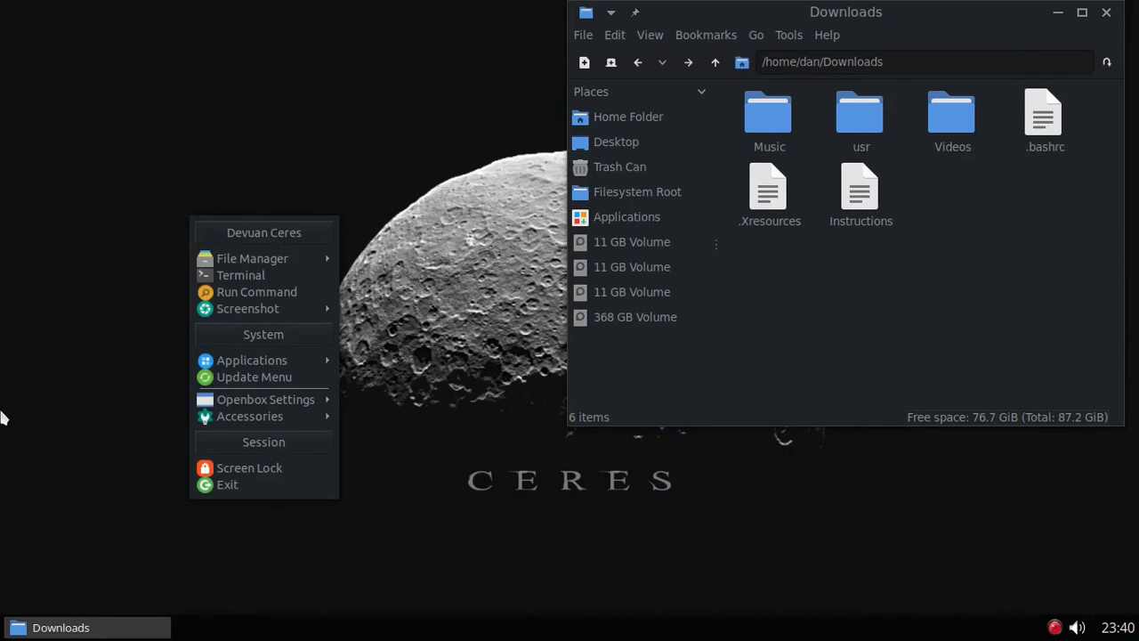
mouse_move(227, 418)
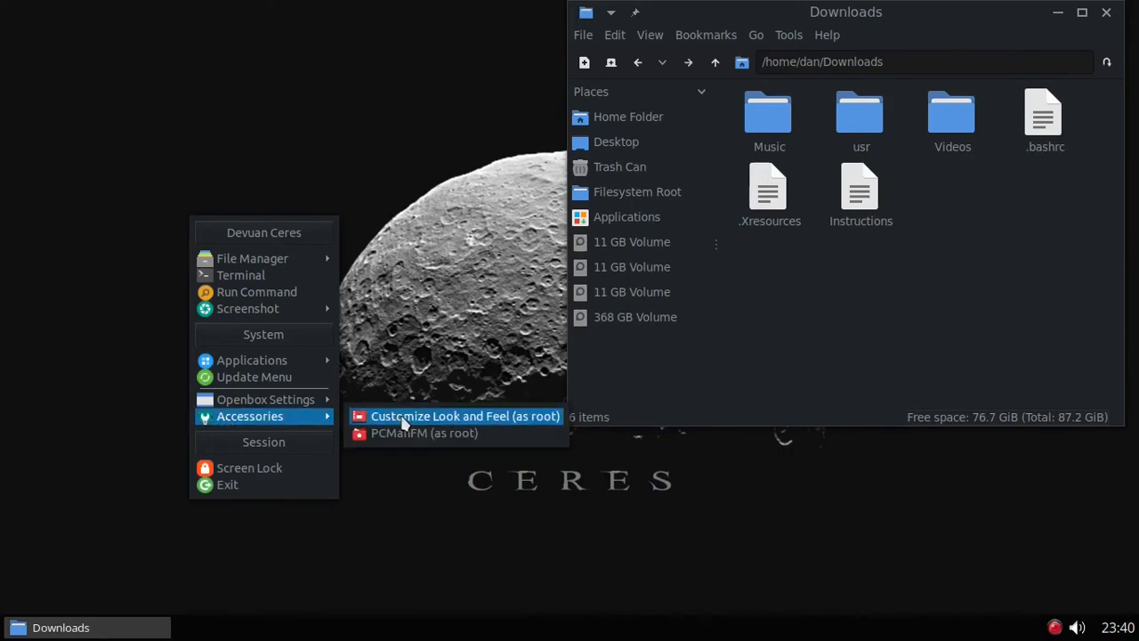
left_click(435, 435)
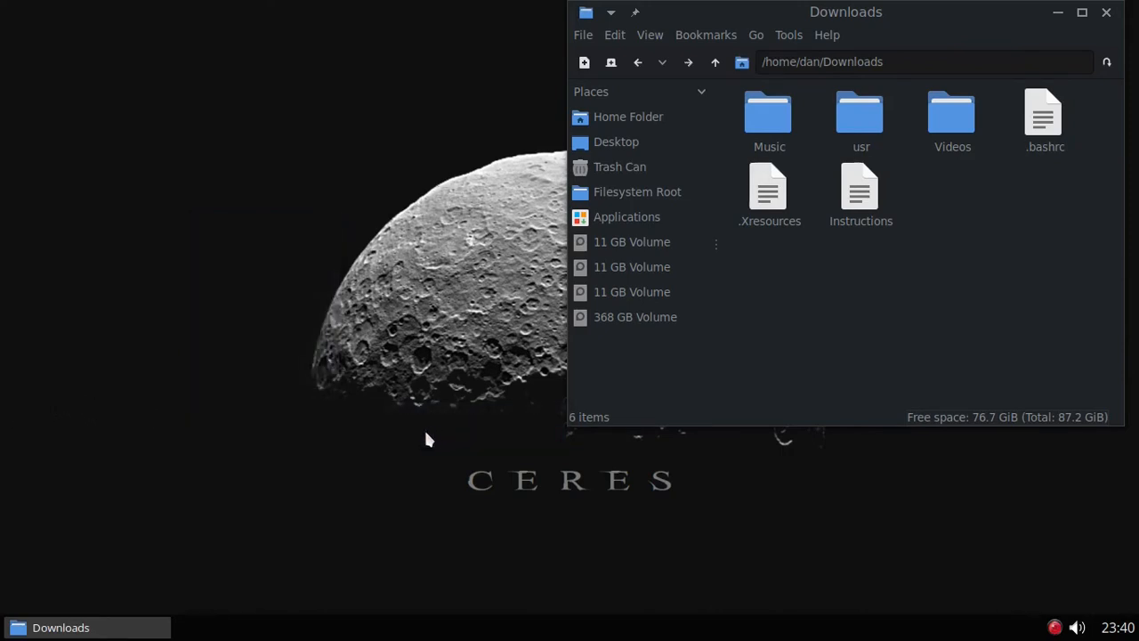
type("***")
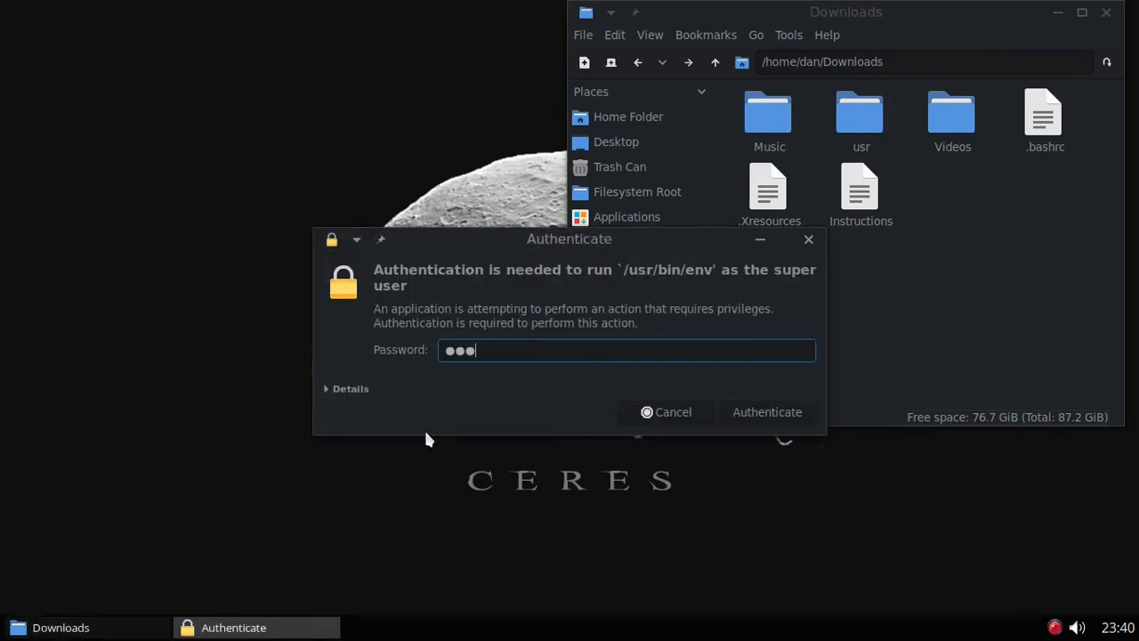
type("***")
key("Return")
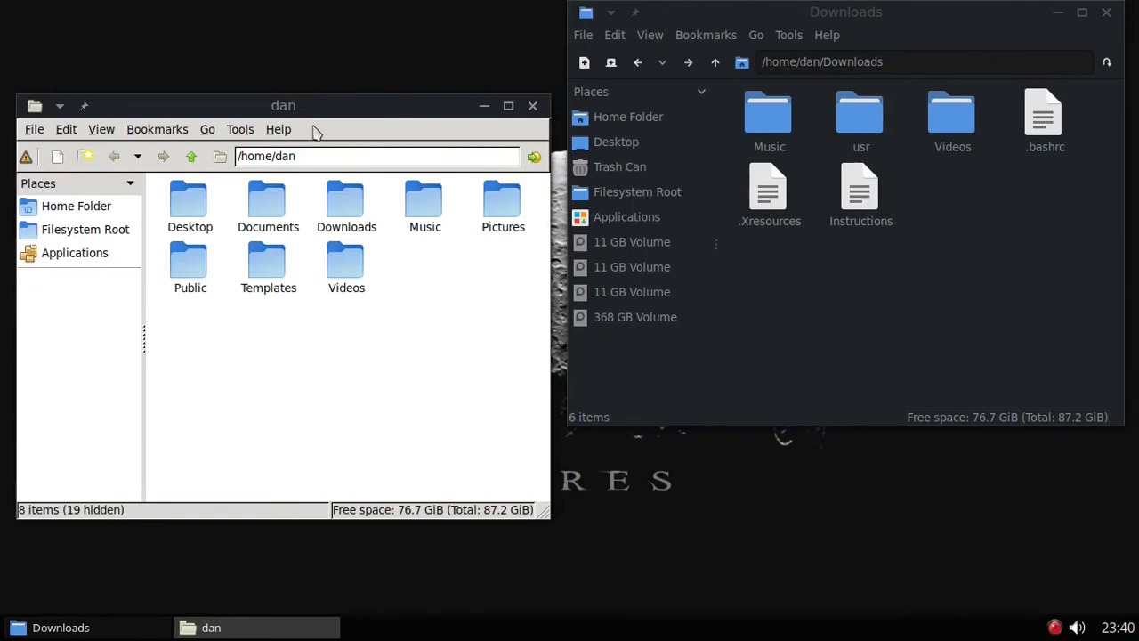
Step: Browse the root window to /usr/local/bin and the other to Downloads/usr/local/bin
left_click_drag(329, 108, 316, 21)
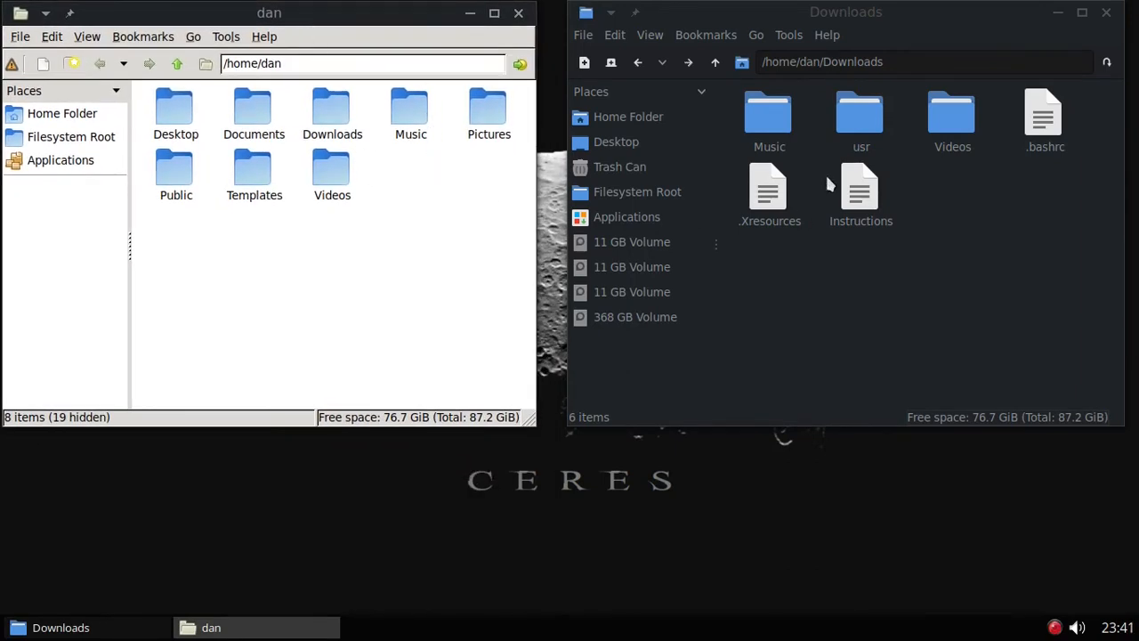
left_click(47, 144)
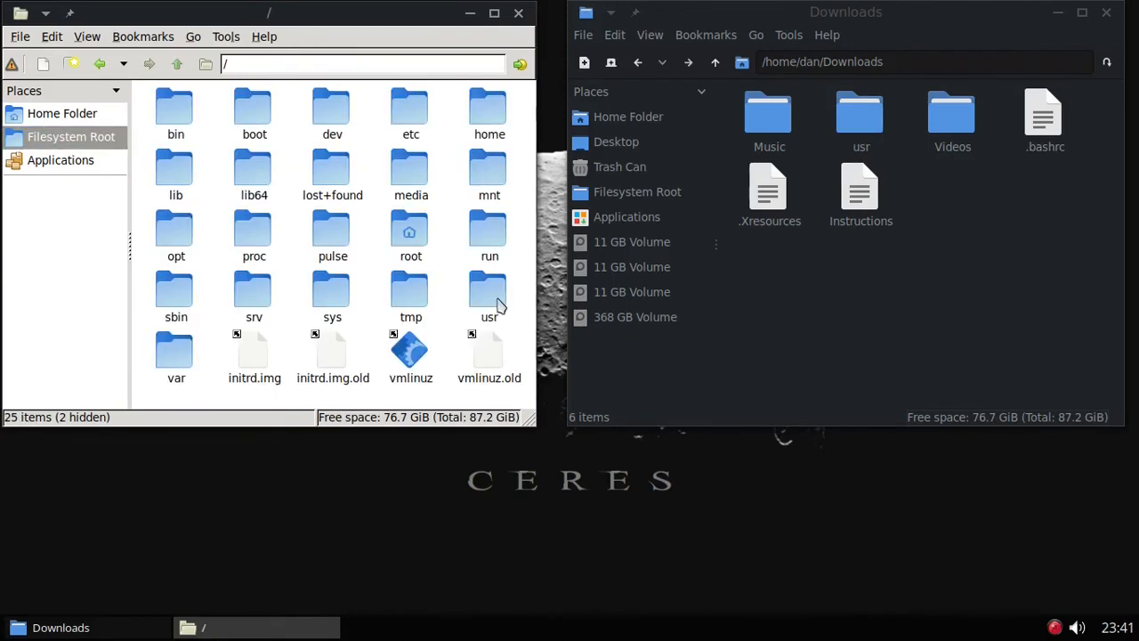
double_click(498, 306)
left_click(869, 119)
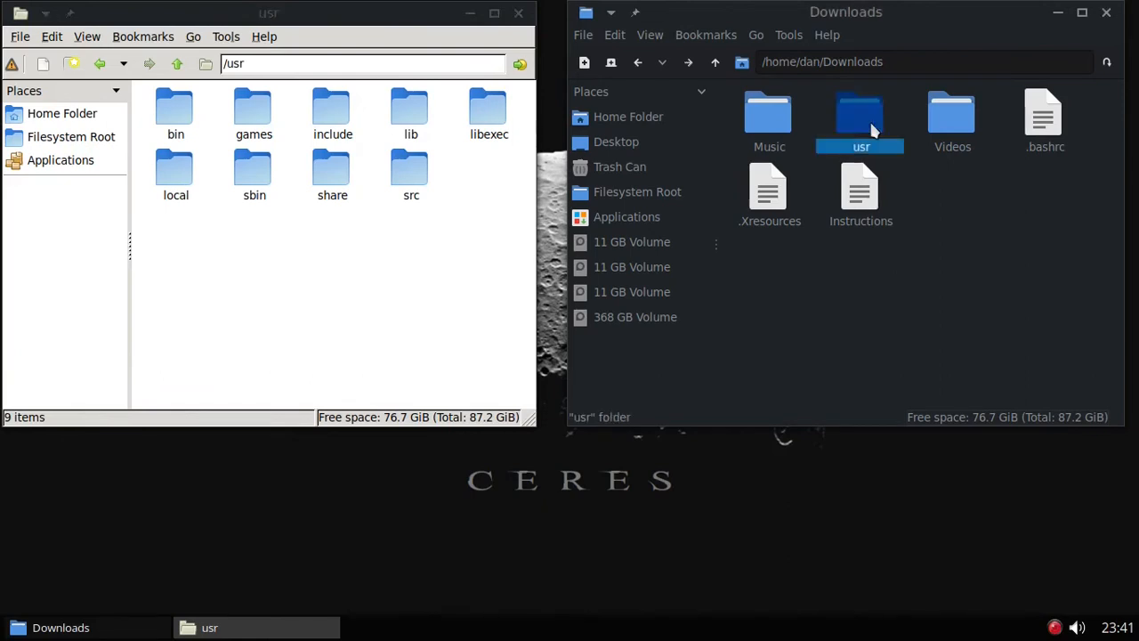
double_click(871, 124)
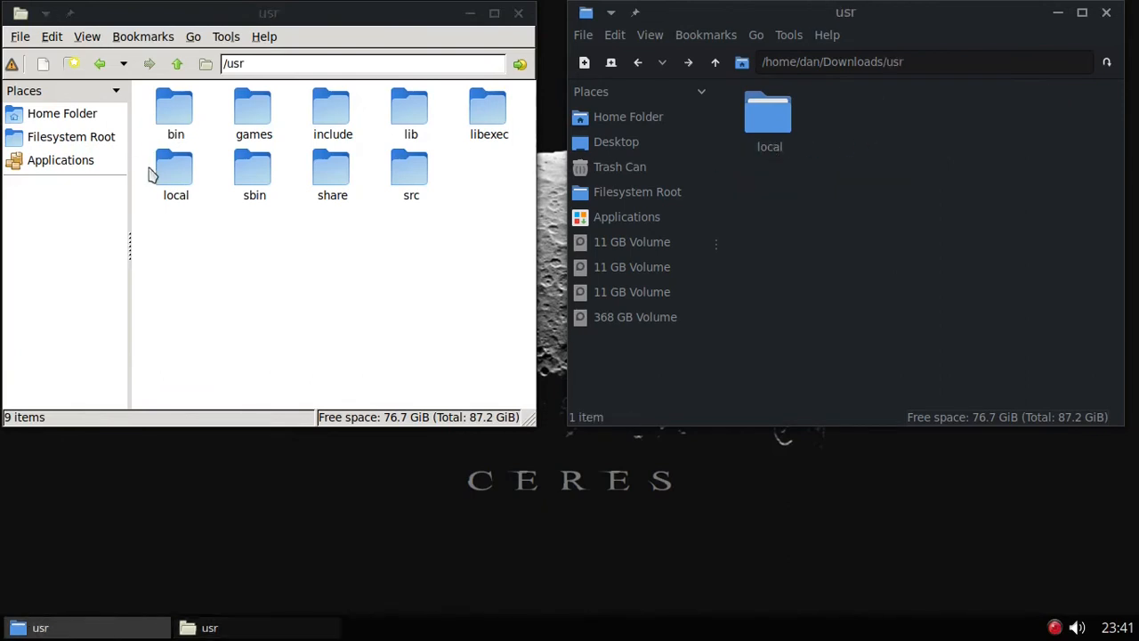
double_click(179, 176)
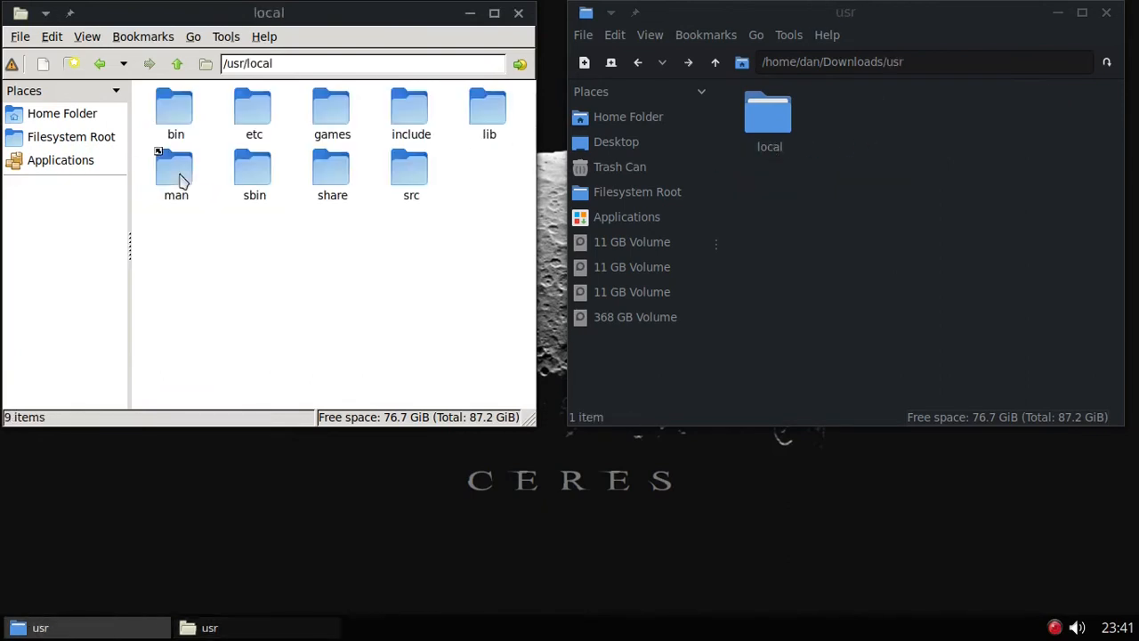
double_click(767, 116)
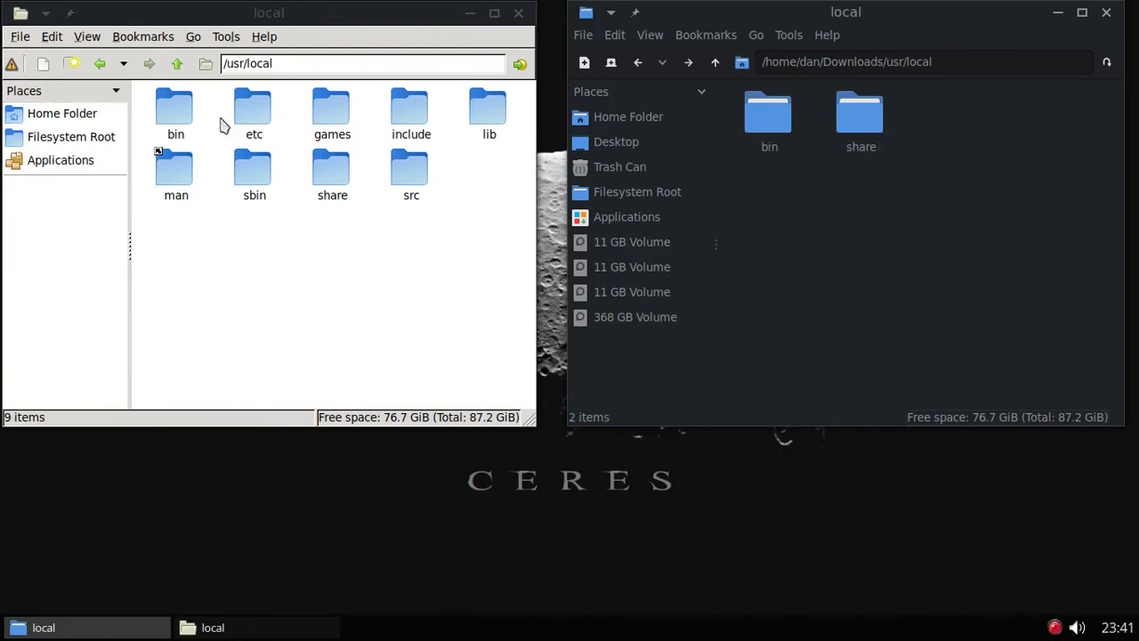
double_click(771, 130)
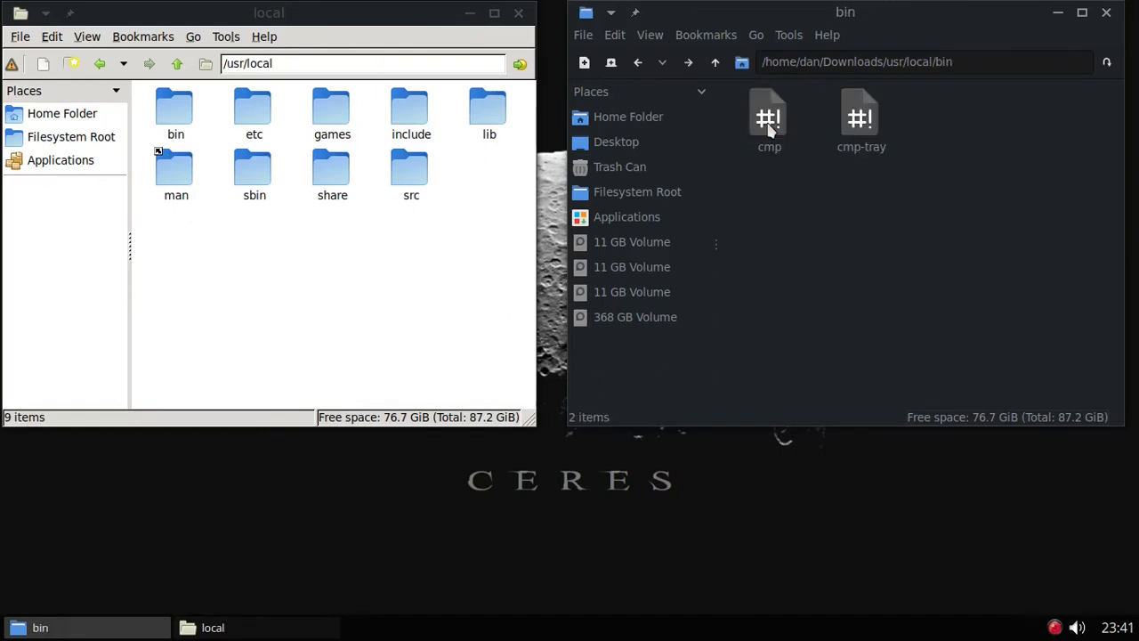
double_click(176, 112)
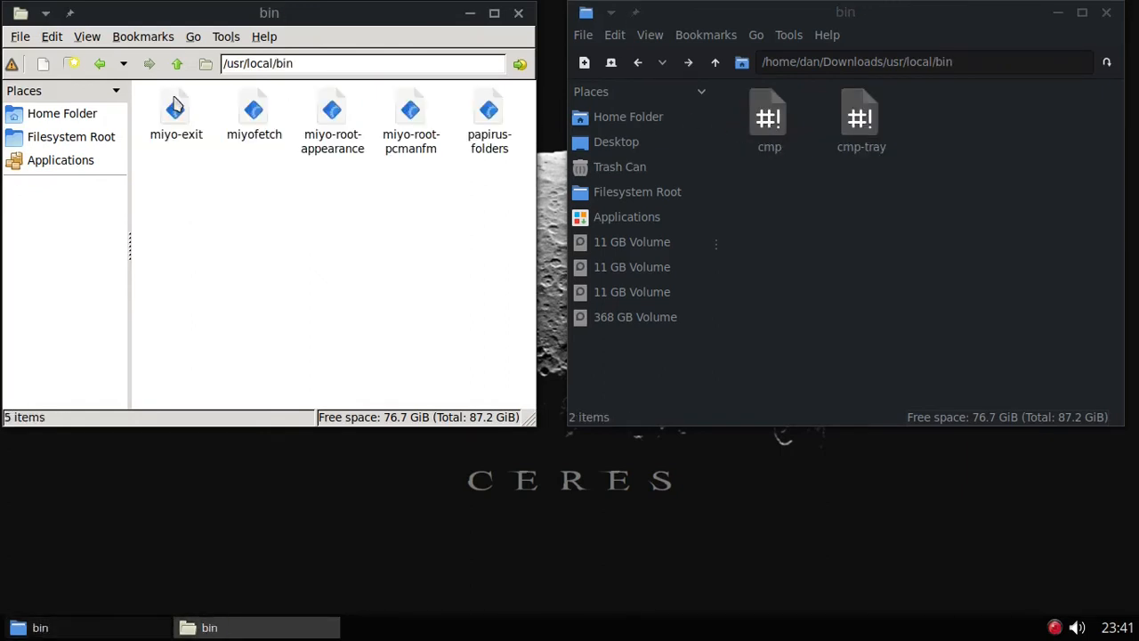
Step: Copy cmp and cmp-tray and paste them into /usr/local/bin
left_click_drag(894, 105, 736, 110)
left_click(614, 35)
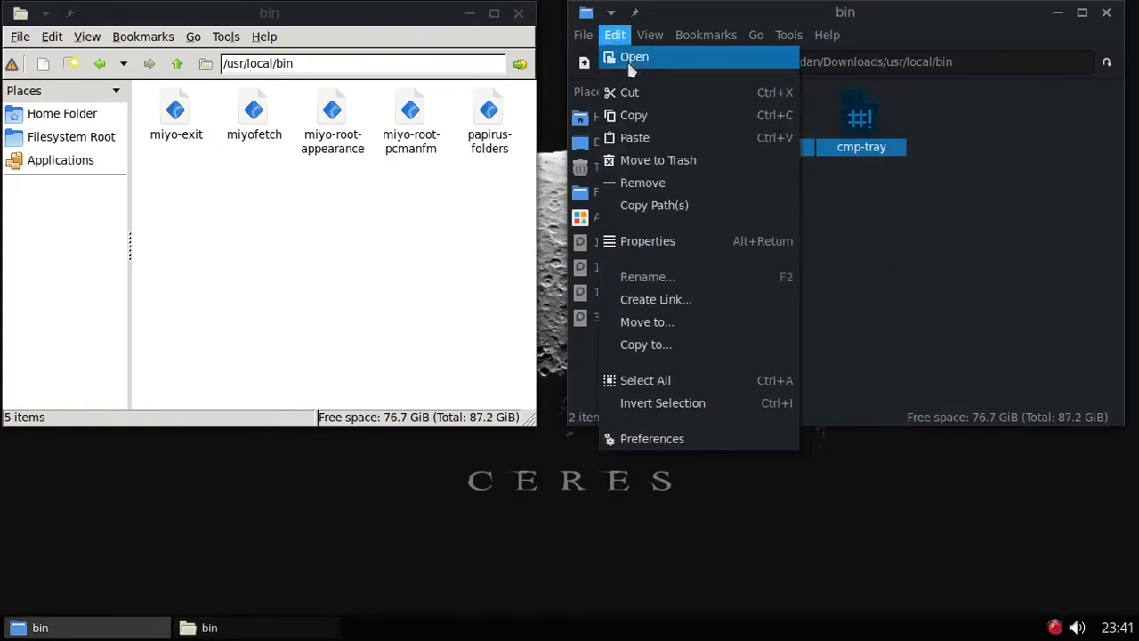
left_click(635, 116)
right_click(311, 204)
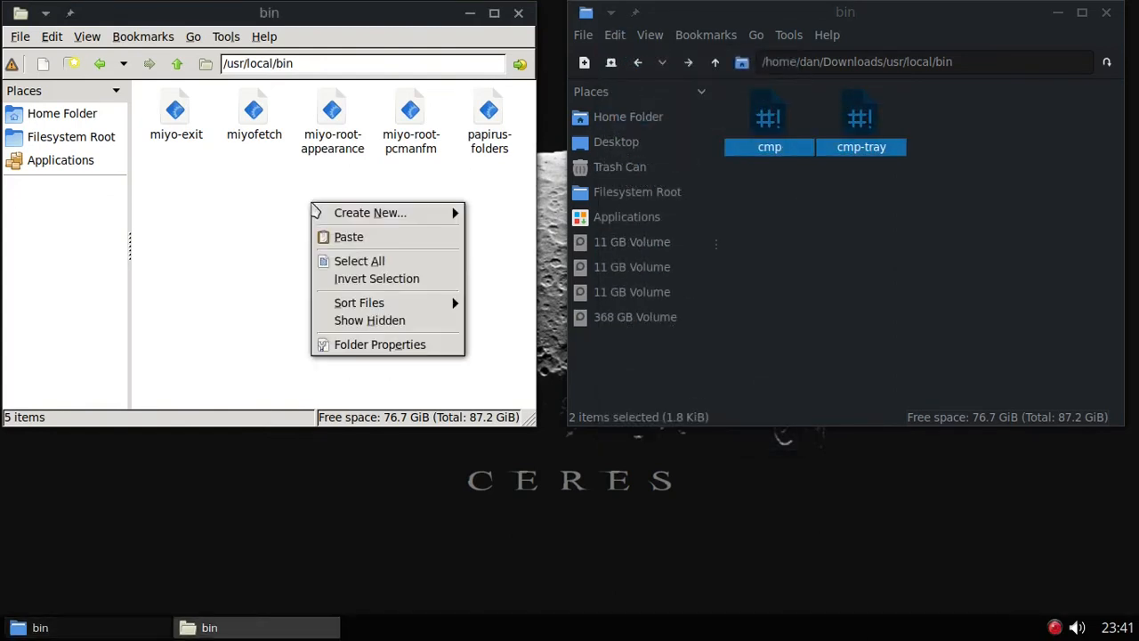
left_click(349, 237)
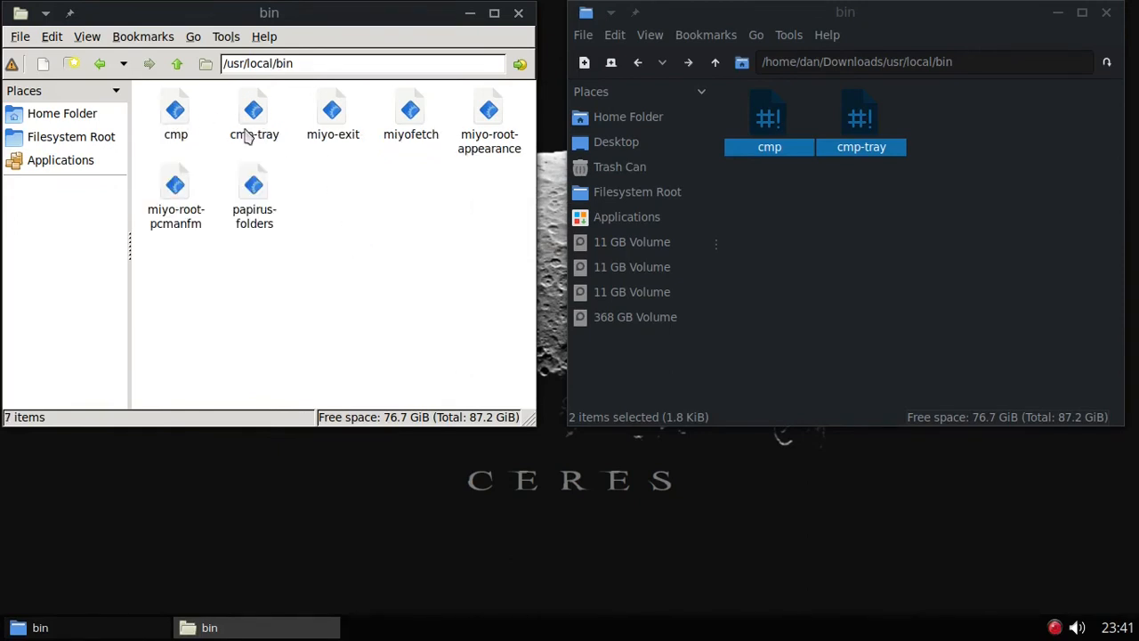
Step: Set the cmp script's owner and group to root in its Properties
left_click(175, 116)
right_click(176, 116)
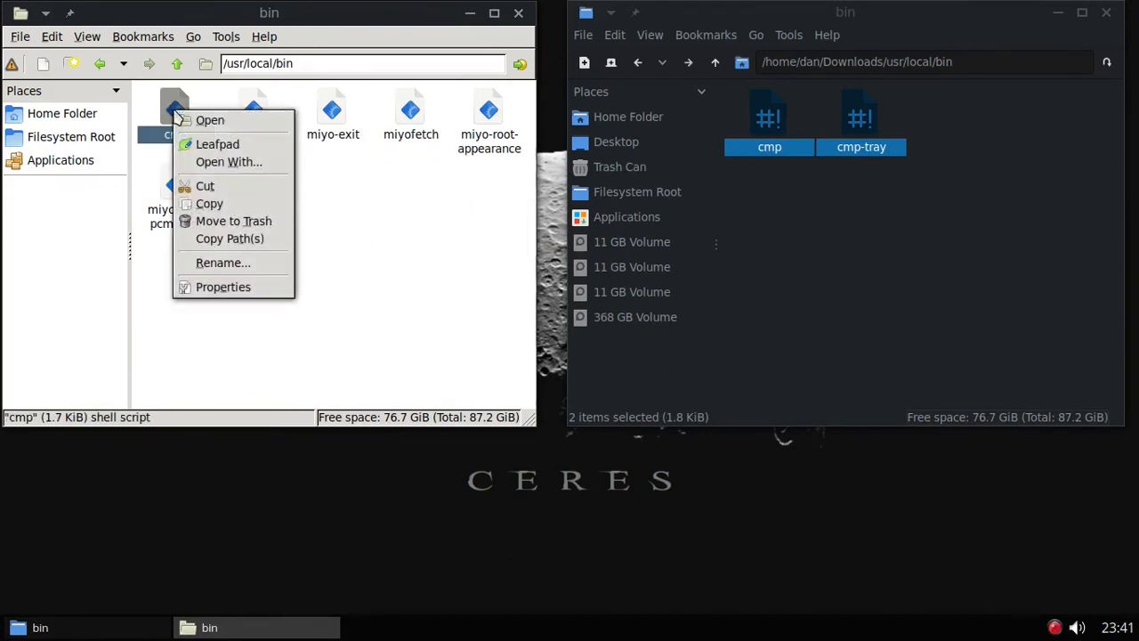
left_click(223, 286)
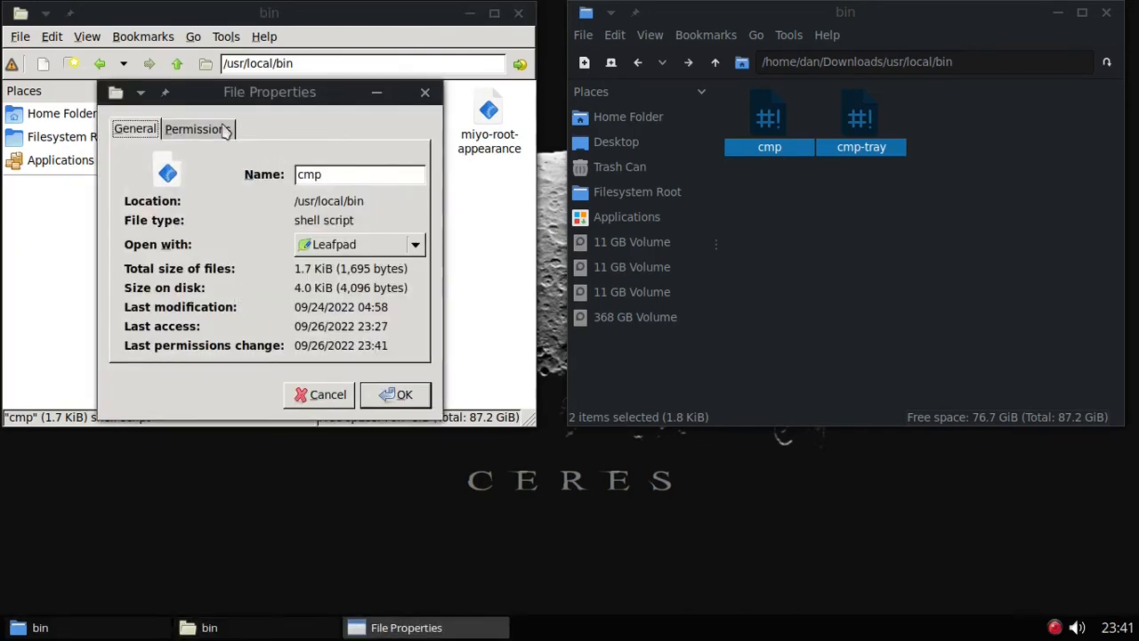
left_click(225, 130)
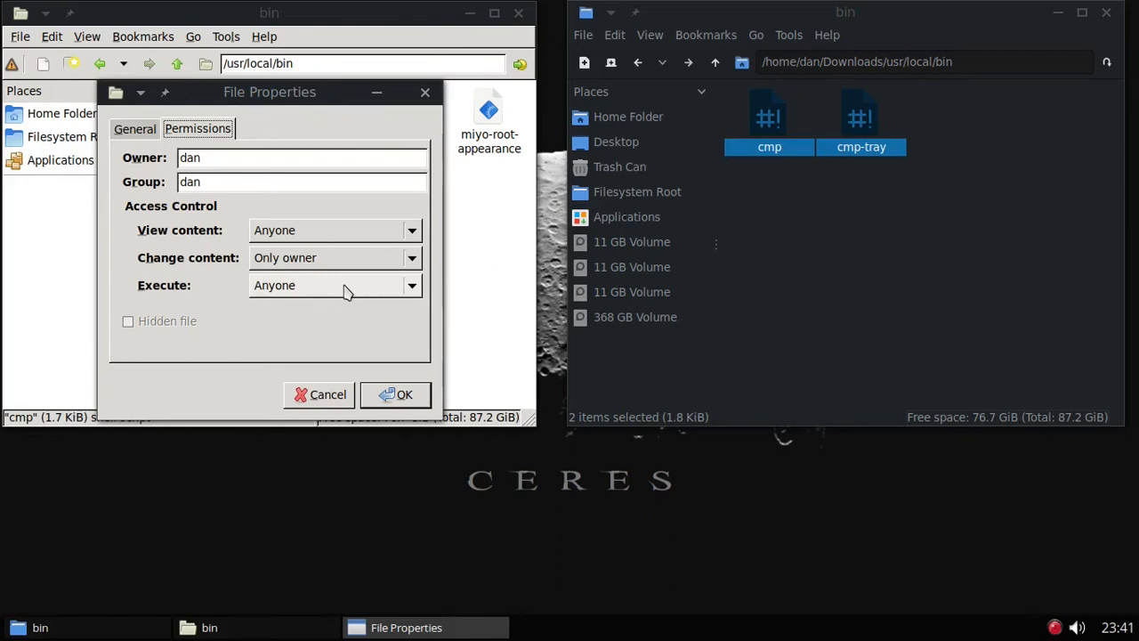
left_click(224, 157)
left_click_drag(217, 158, 177, 158)
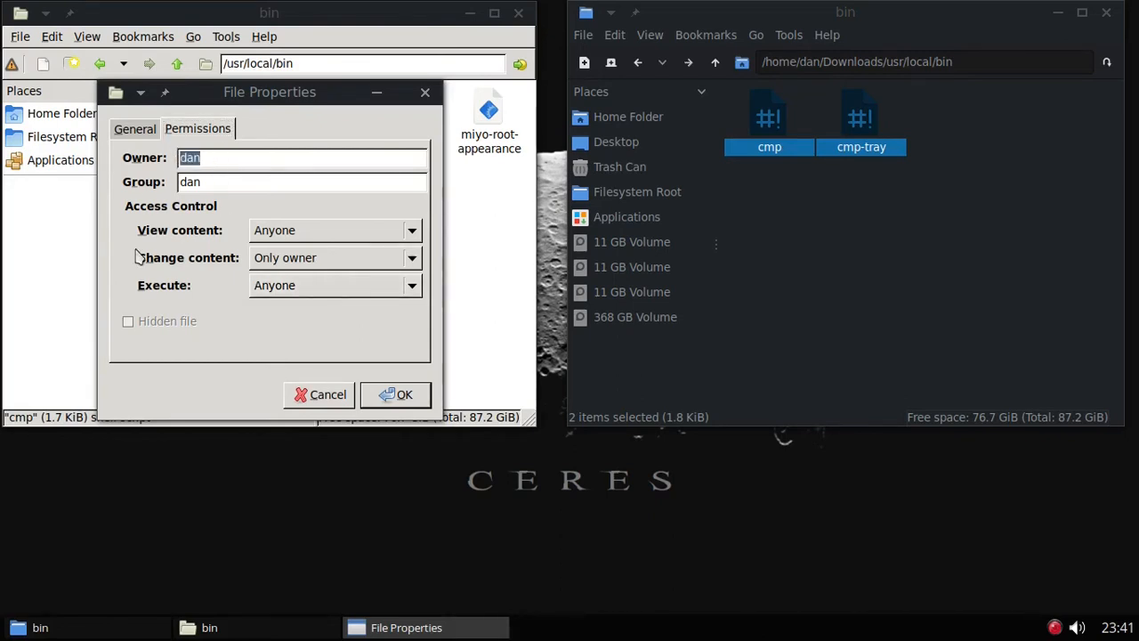
type("root")
key("Tab")
type("root")
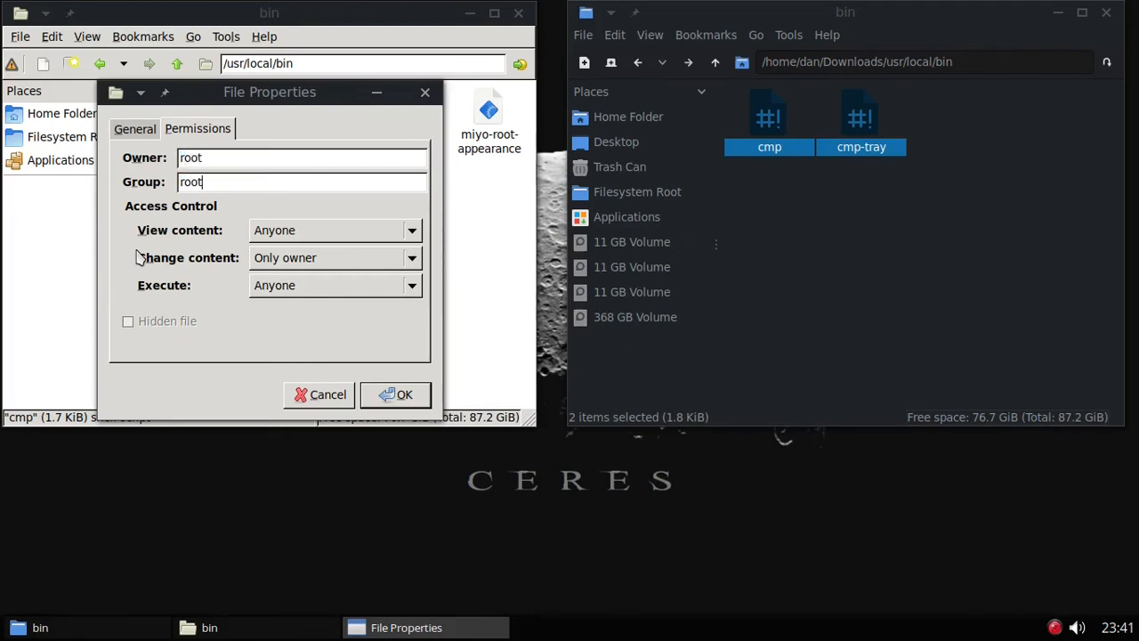
left_click(392, 395)
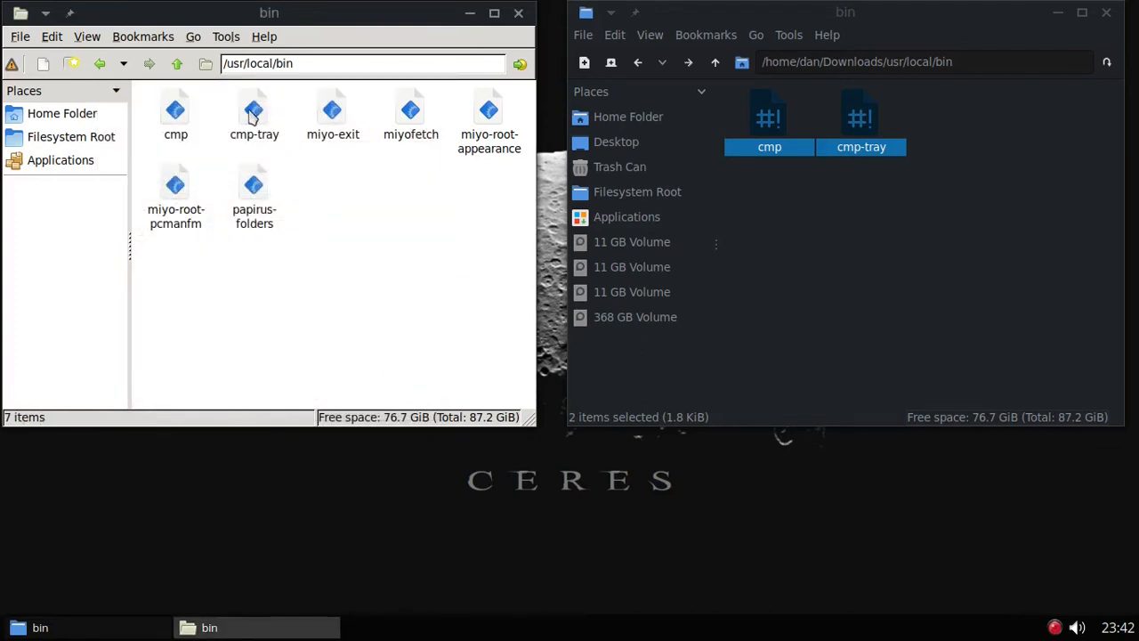
Step: Set cmp-tray's owner and group to root too, then return the other window to usr/local
right_click(251, 116)
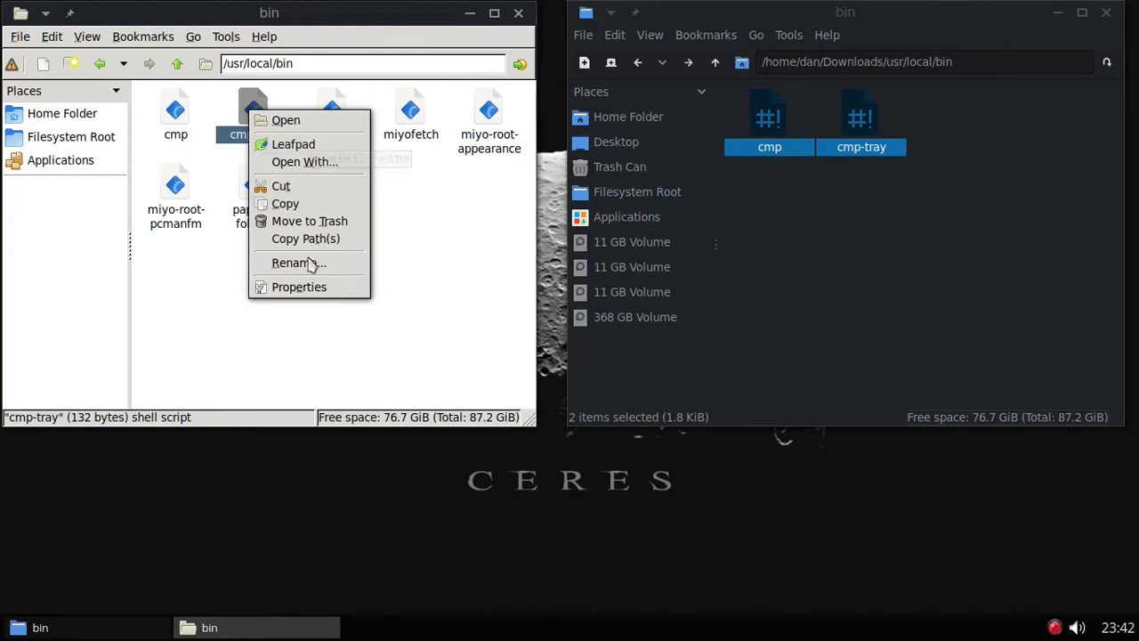
left_click(316, 292)
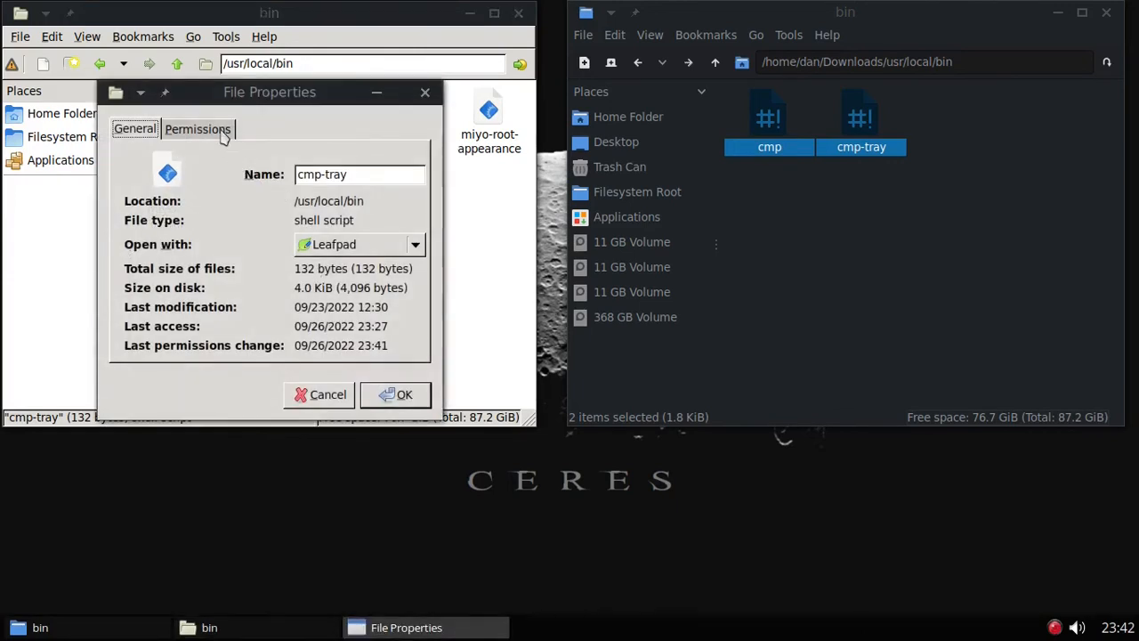
left_click(222, 133)
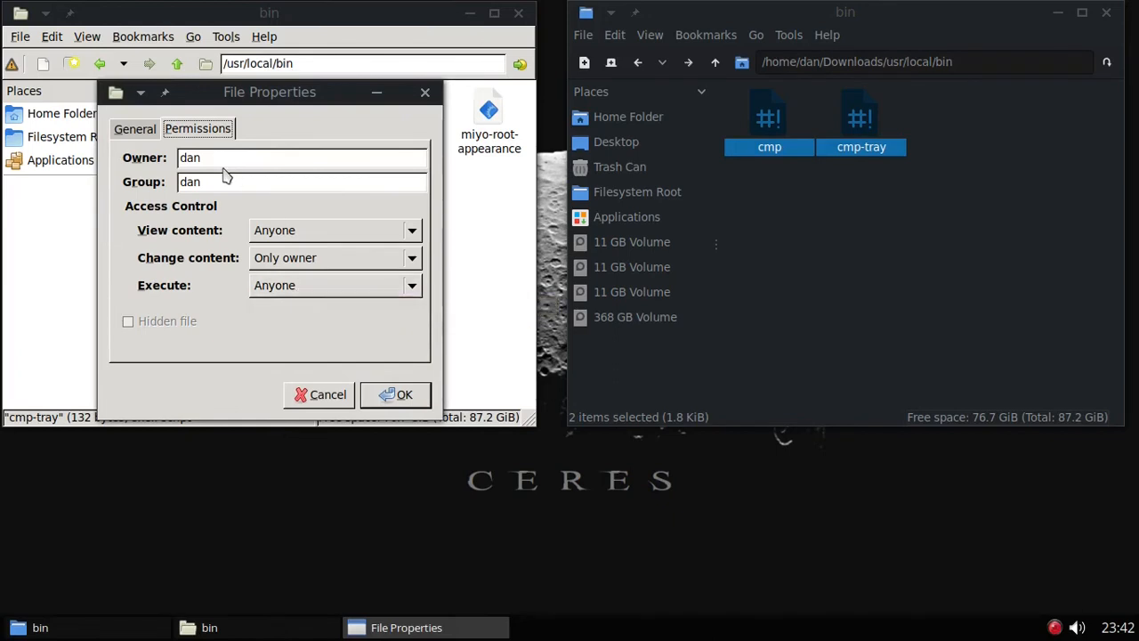
left_click_drag(224, 161, 180, 157)
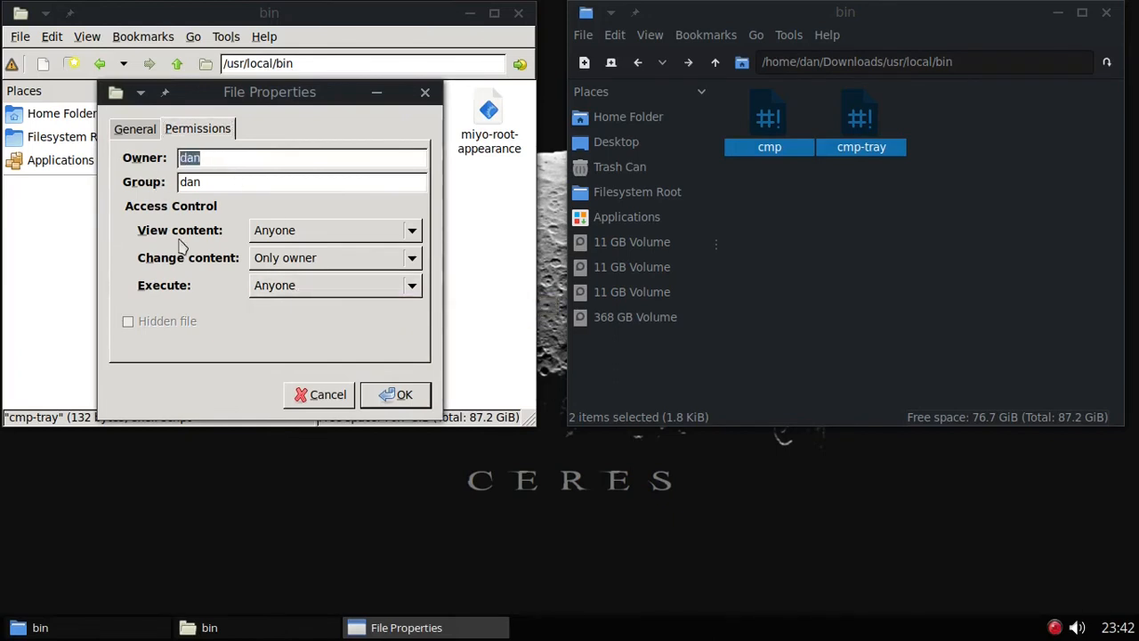
type("root")
key("Tab")
type("root")
left_click(388, 397)
left_click(386, 259)
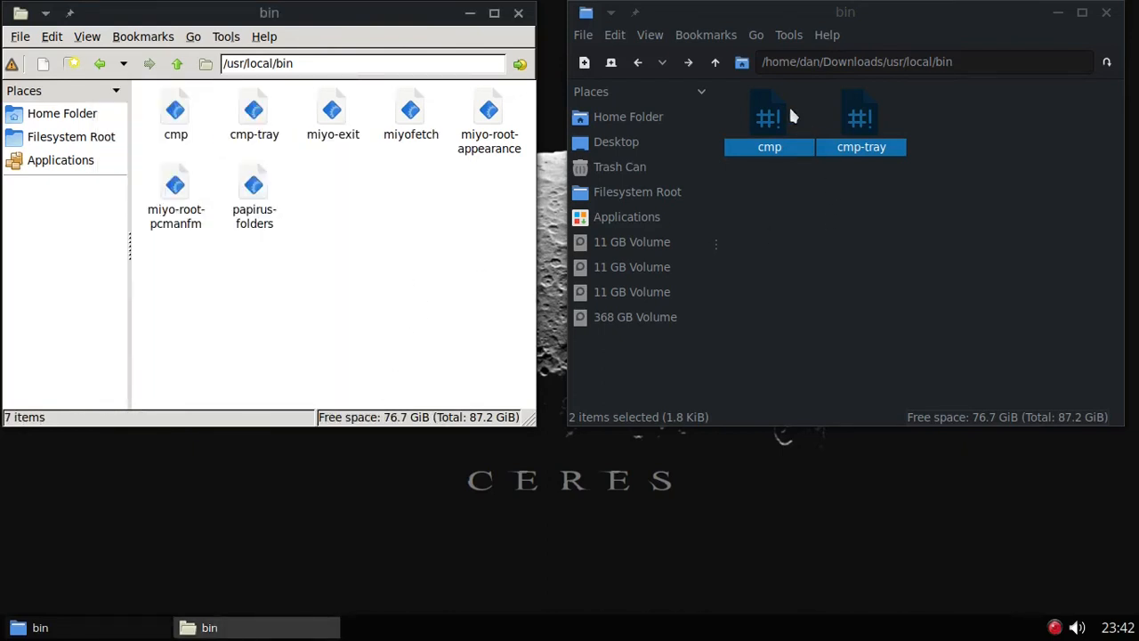
left_click(638, 66)
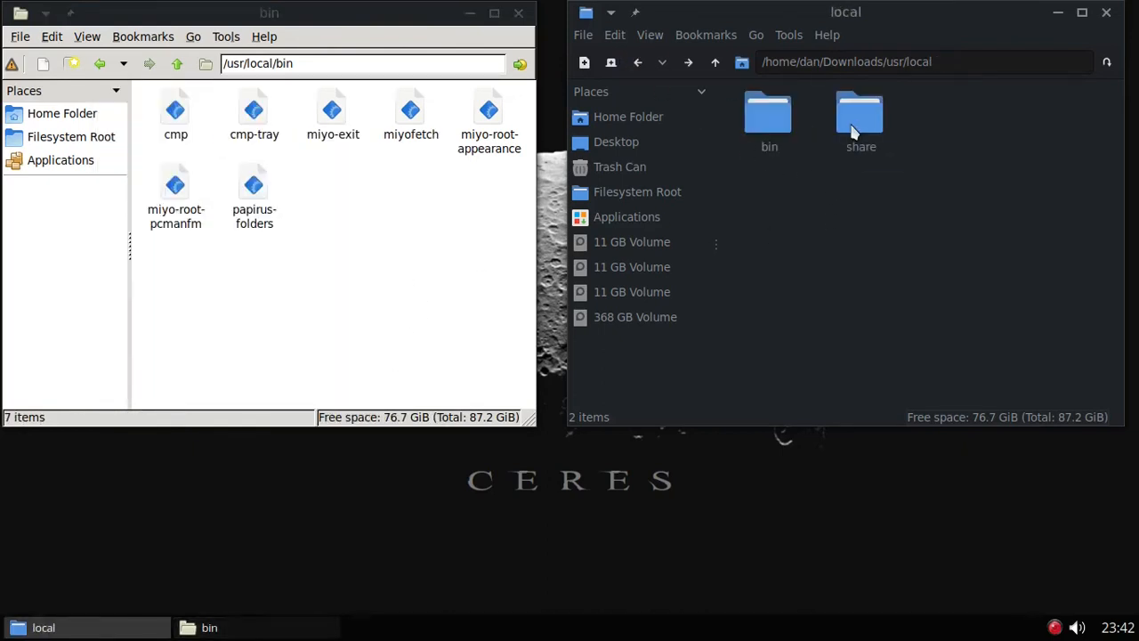
Step: Copy the downloaded applications folder into /usr/local/share and check its contents
left_click(102, 64)
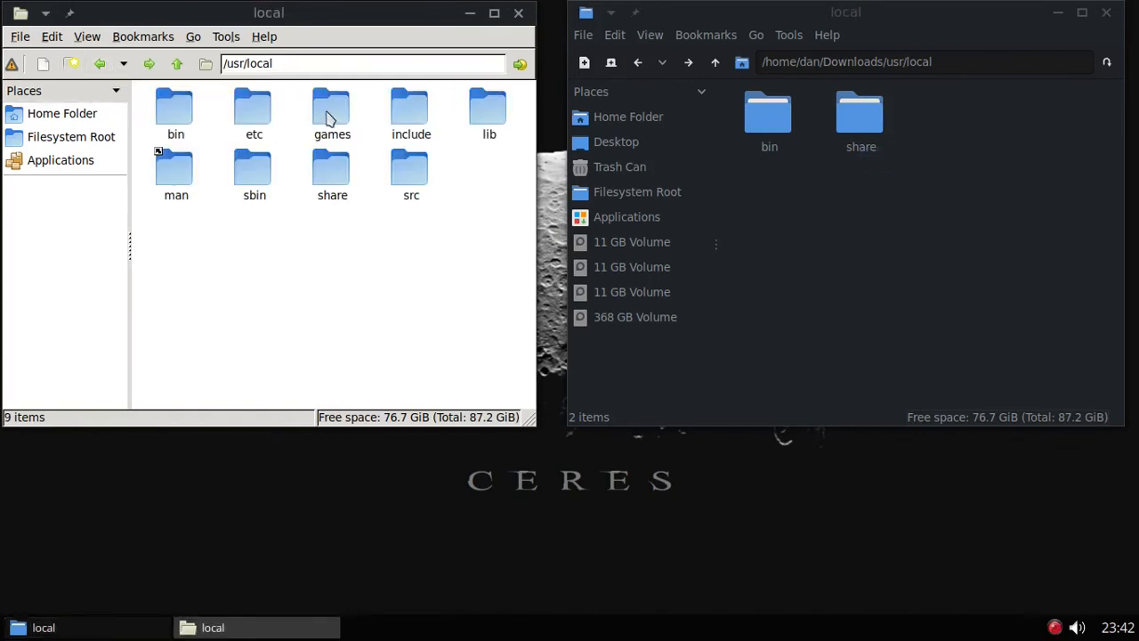
double_click(335, 177)
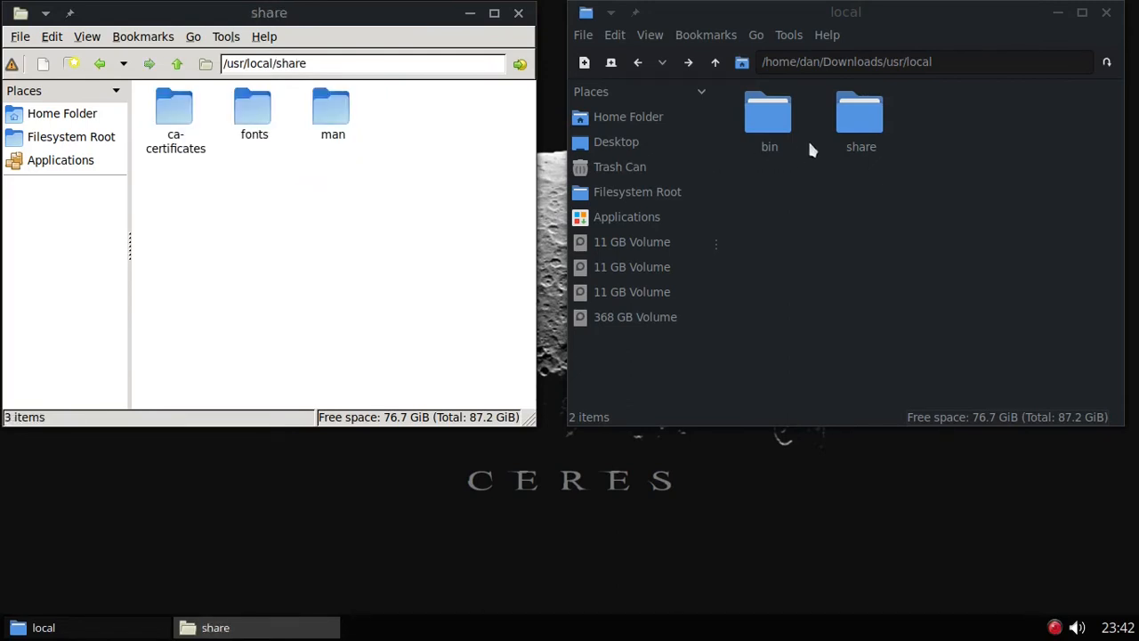
double_click(859, 114)
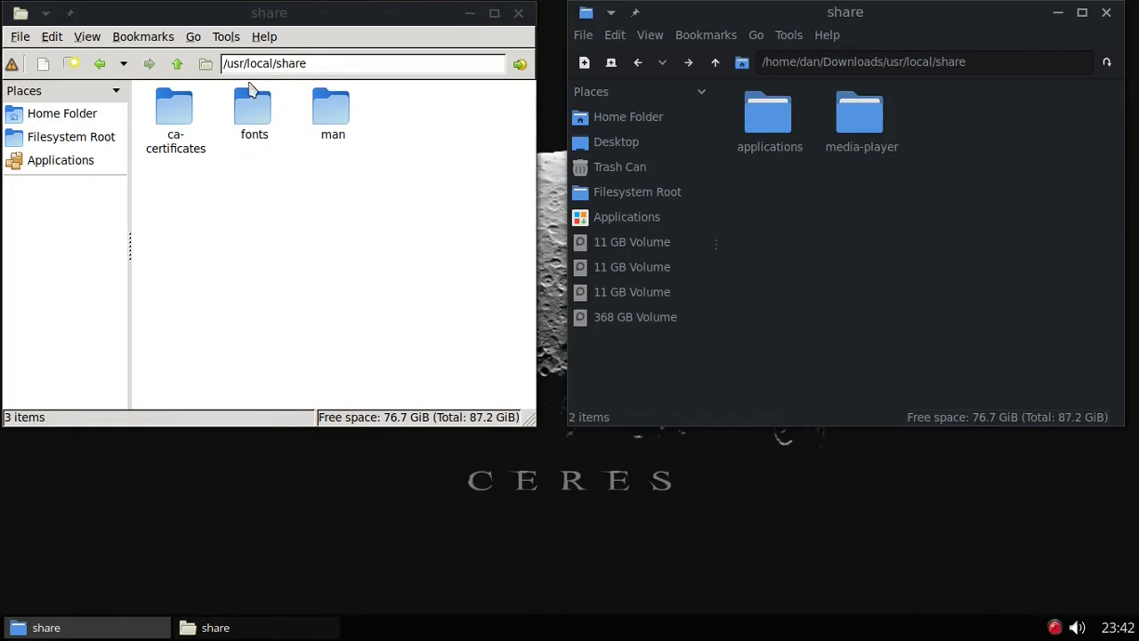
right_click(780, 116)
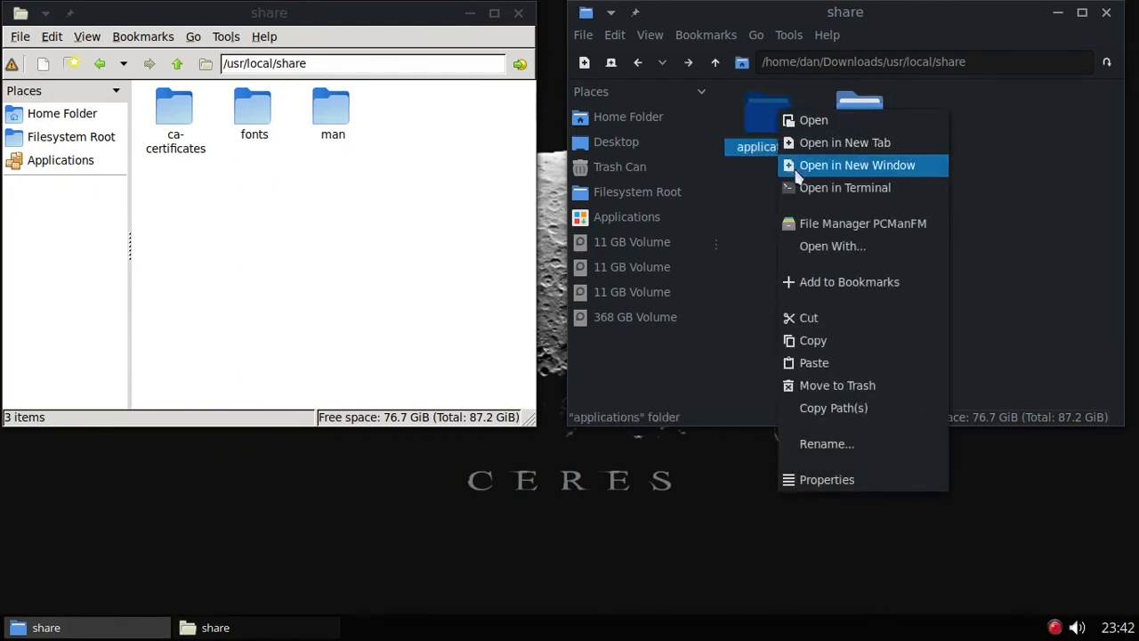
right_click(419, 205)
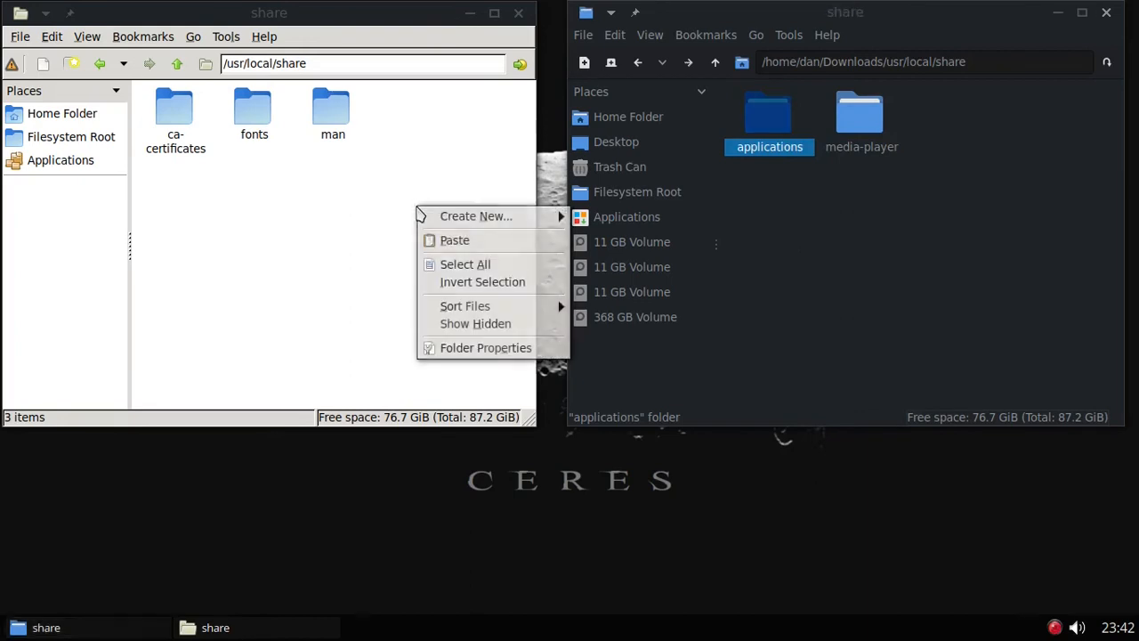
left_click(463, 242)
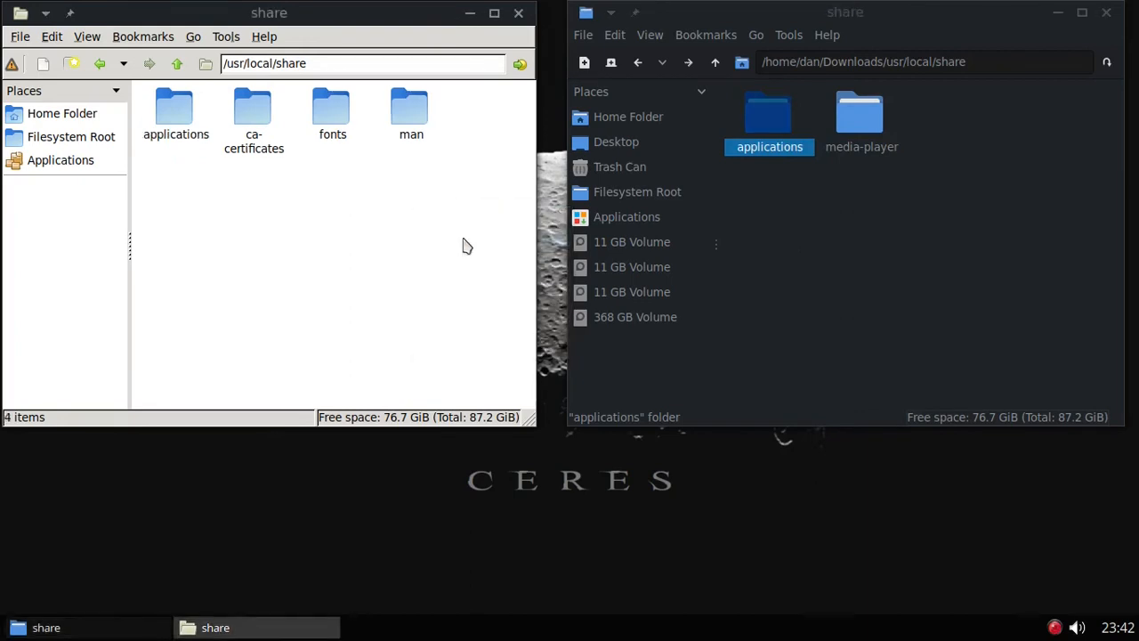
left_click(162, 116)
double_click(162, 116)
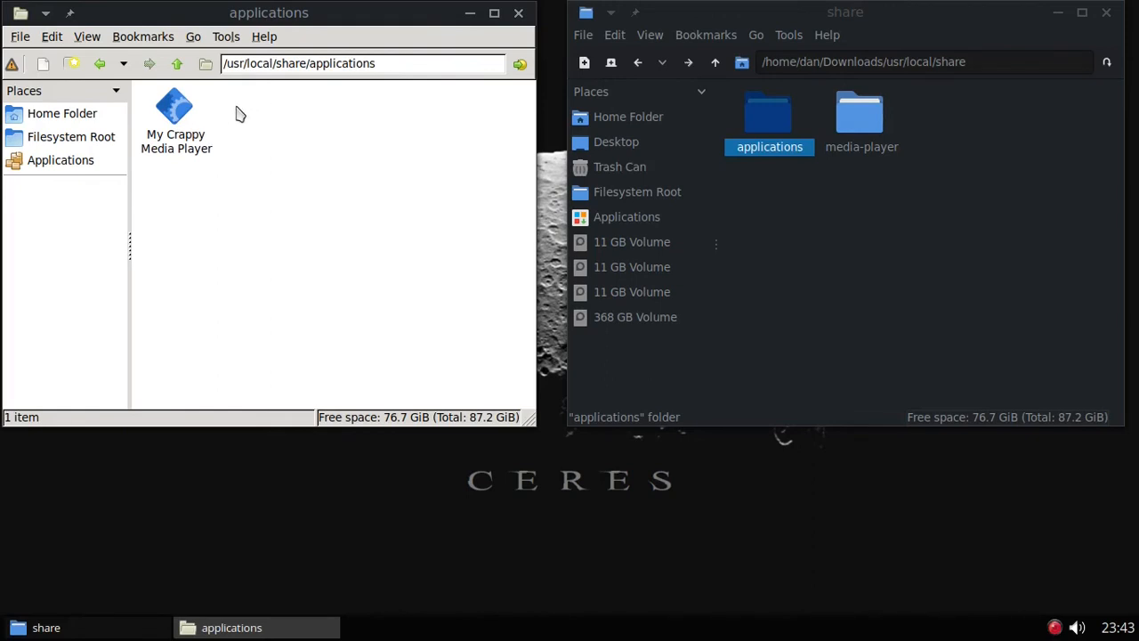
Step: Copy the media-player folder into /usr/local/share, then close the root file manager
left_click(101, 64)
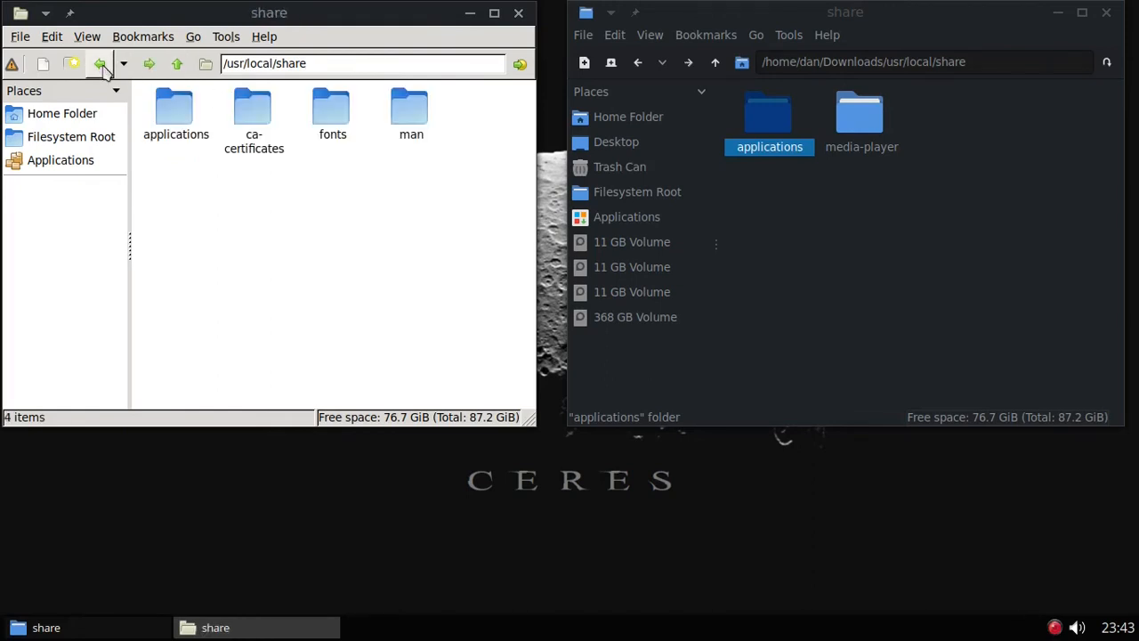
left_click(878, 176)
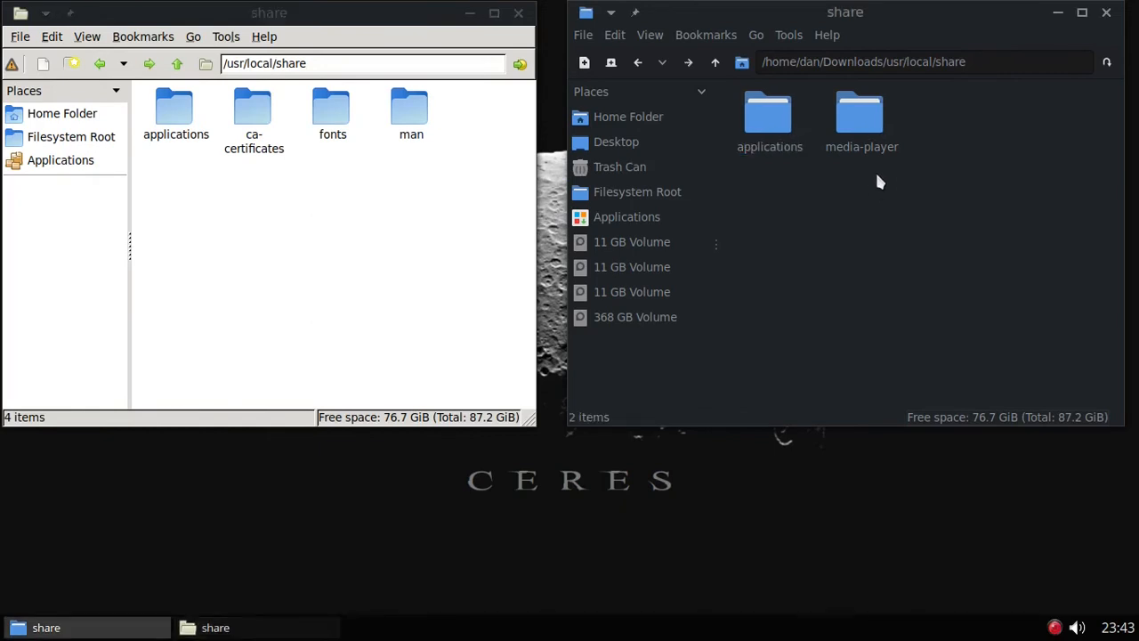
right_click(865, 122)
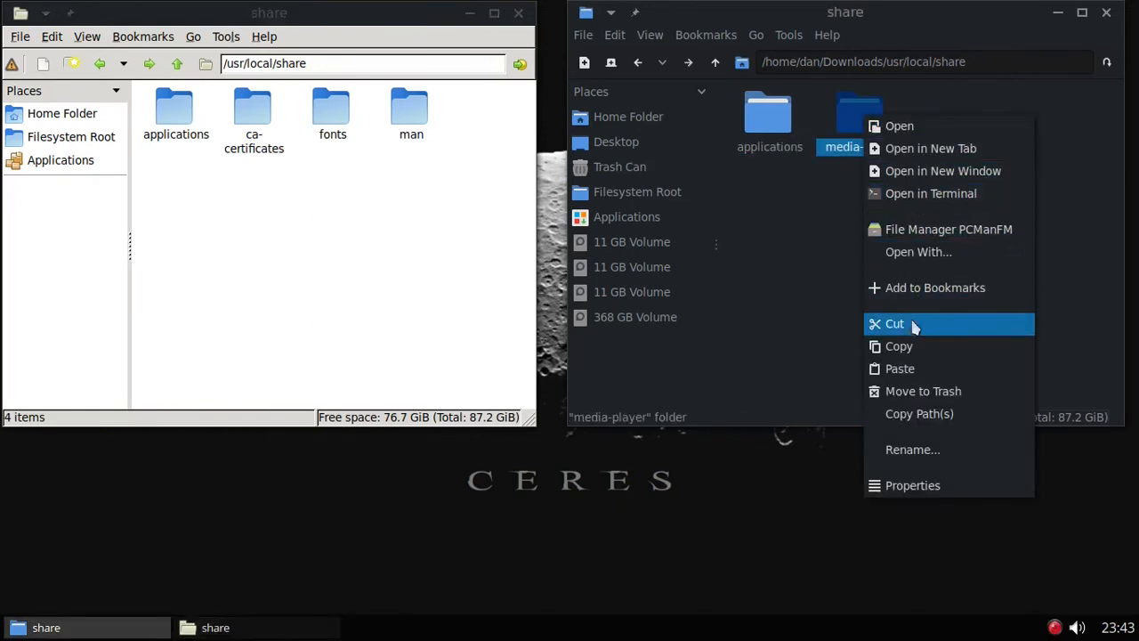
left_click(901, 346)
right_click(370, 253)
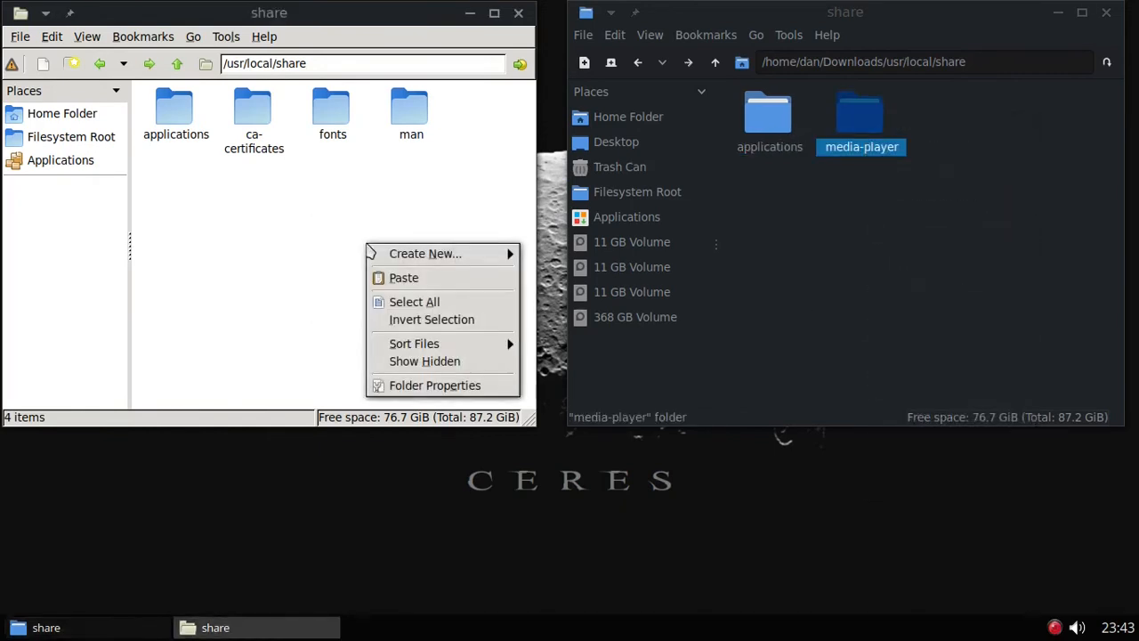
left_click(405, 277)
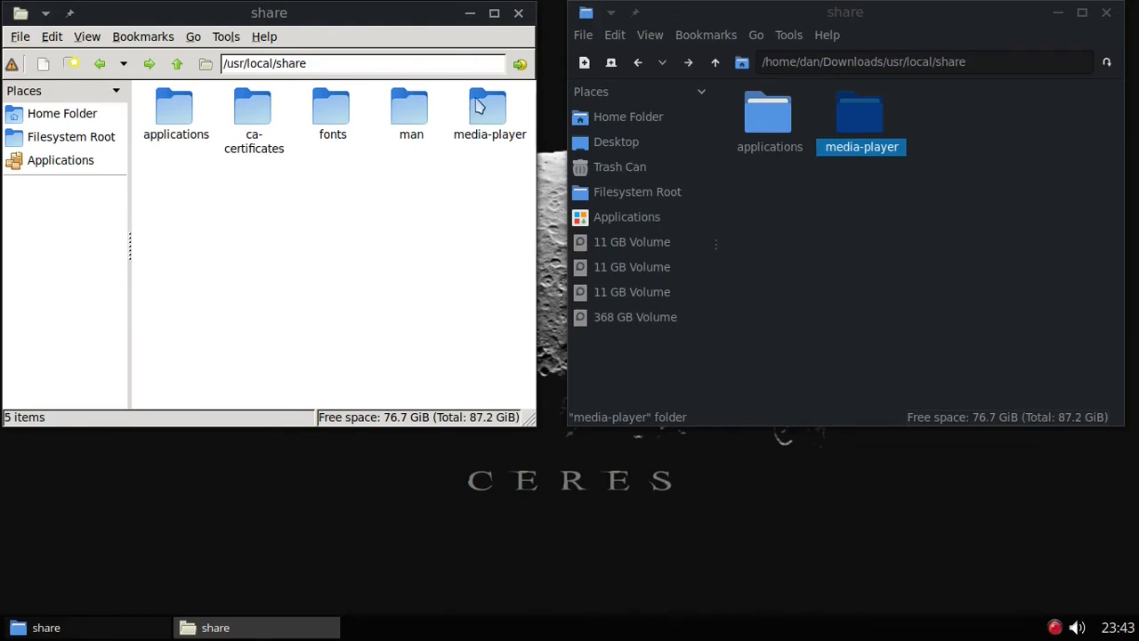
left_click(519, 14)
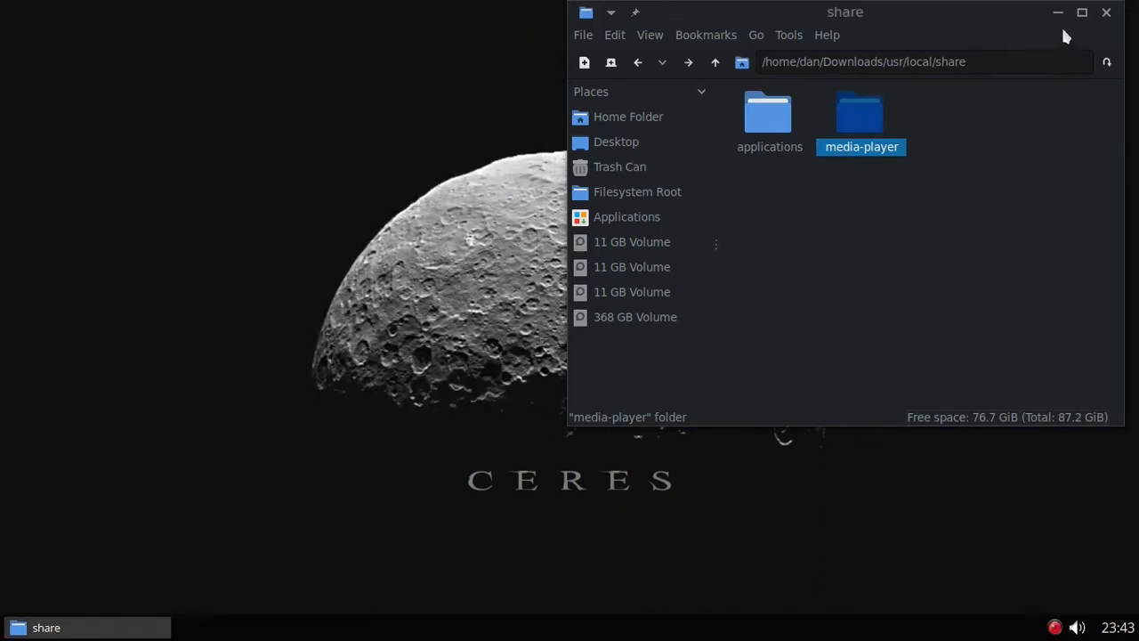
Step: Reopen the Instructions file from Downloads in Leafpad
left_click(1109, 15)
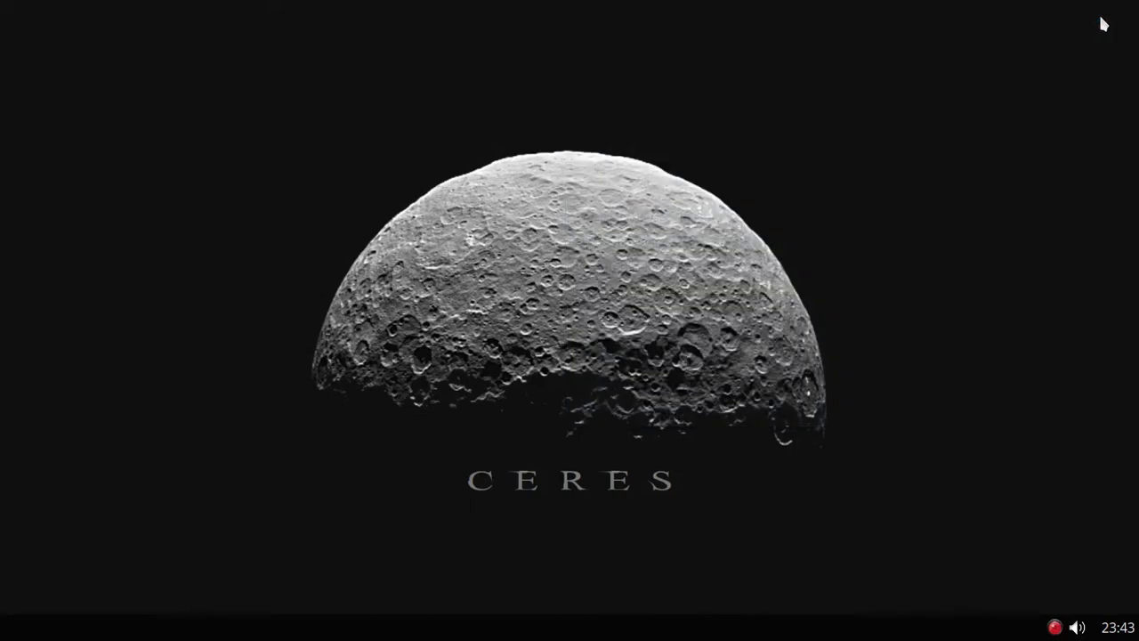
right_click(196, 116)
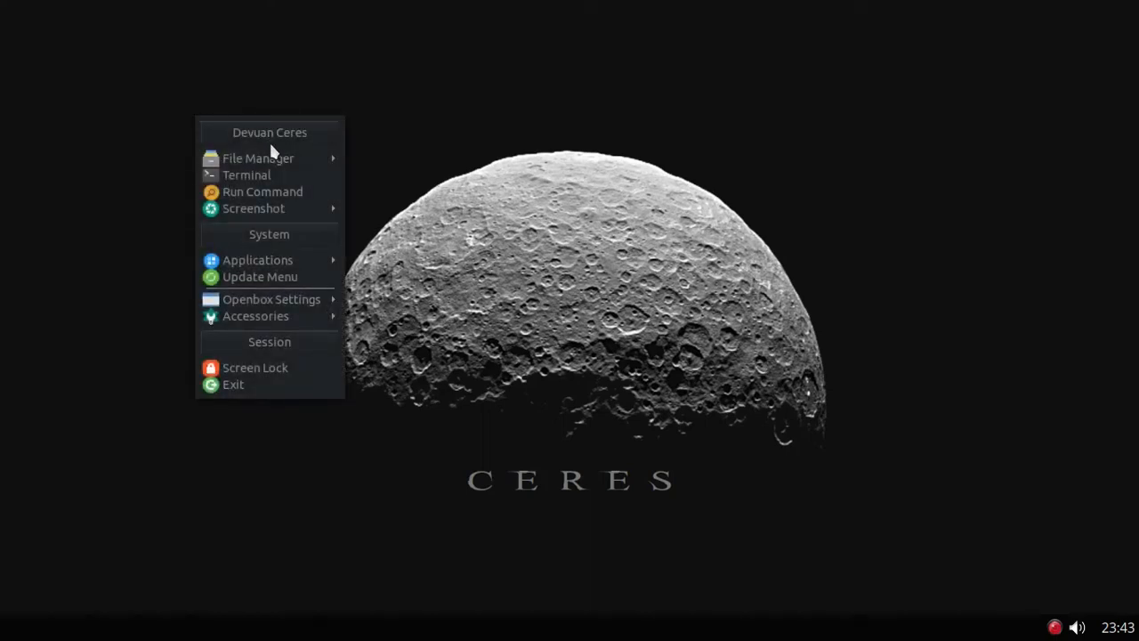
mouse_move(279, 158)
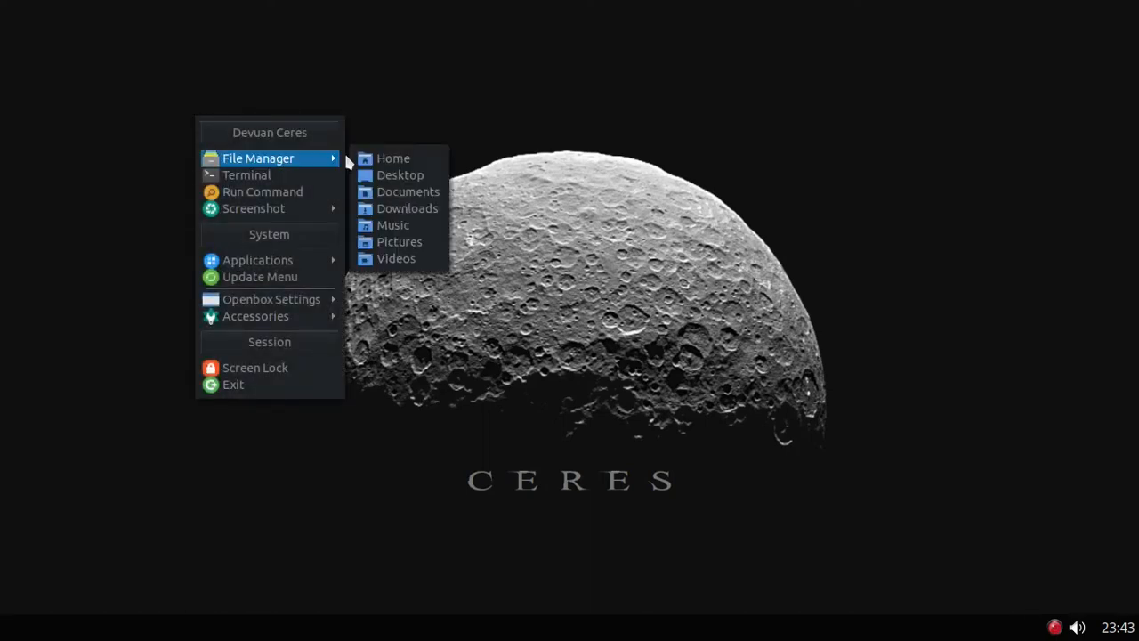
left_click(399, 210)
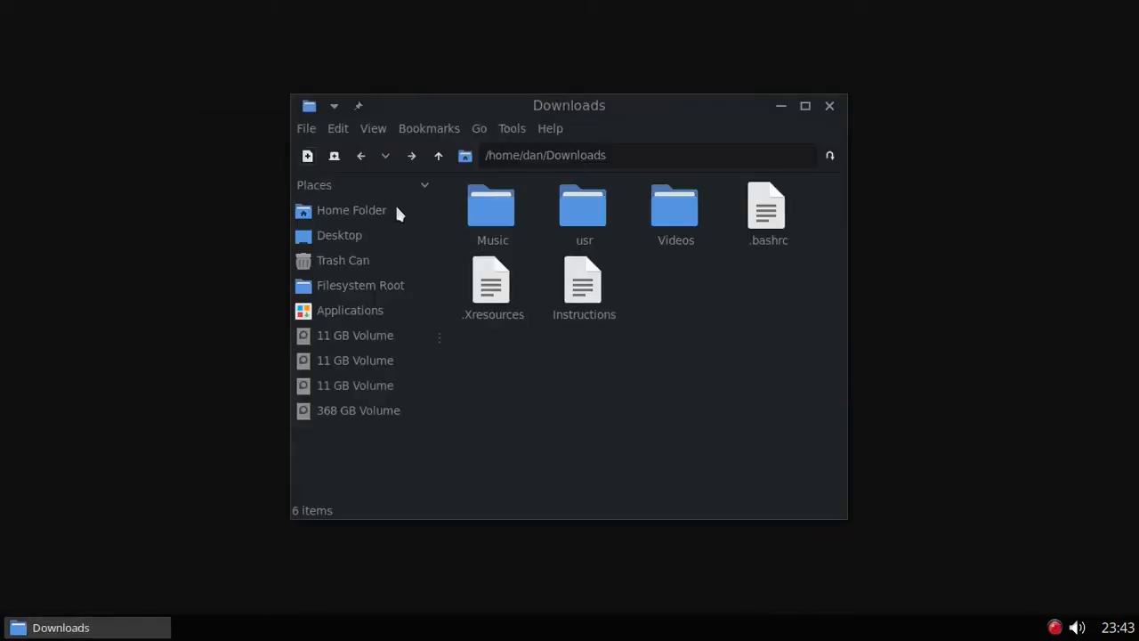
right_click(584, 287)
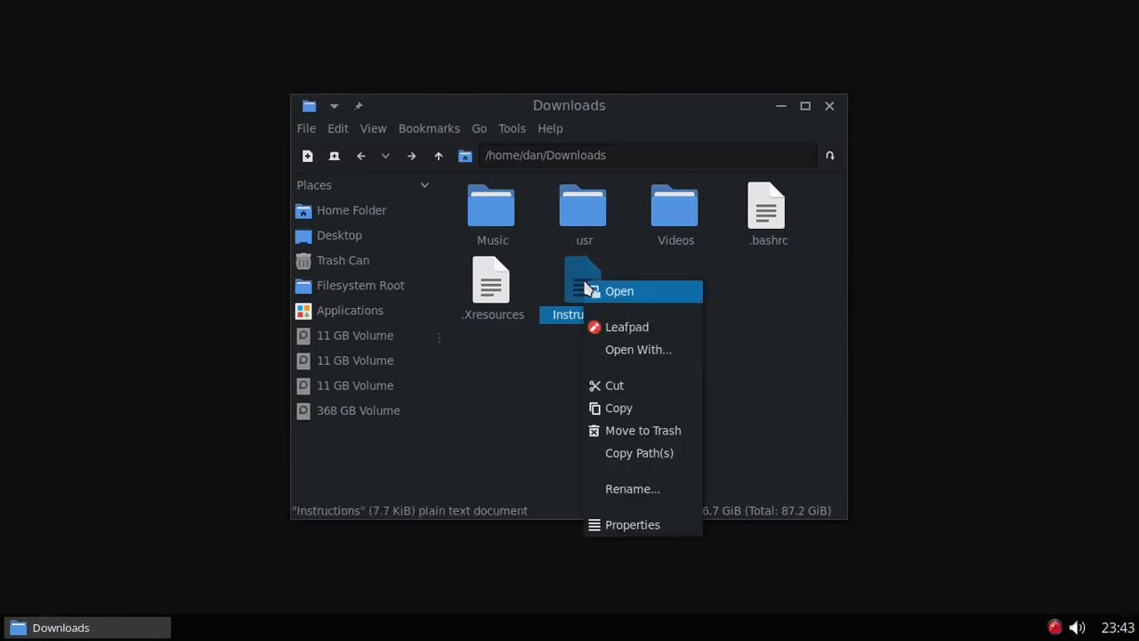
left_click(610, 326)
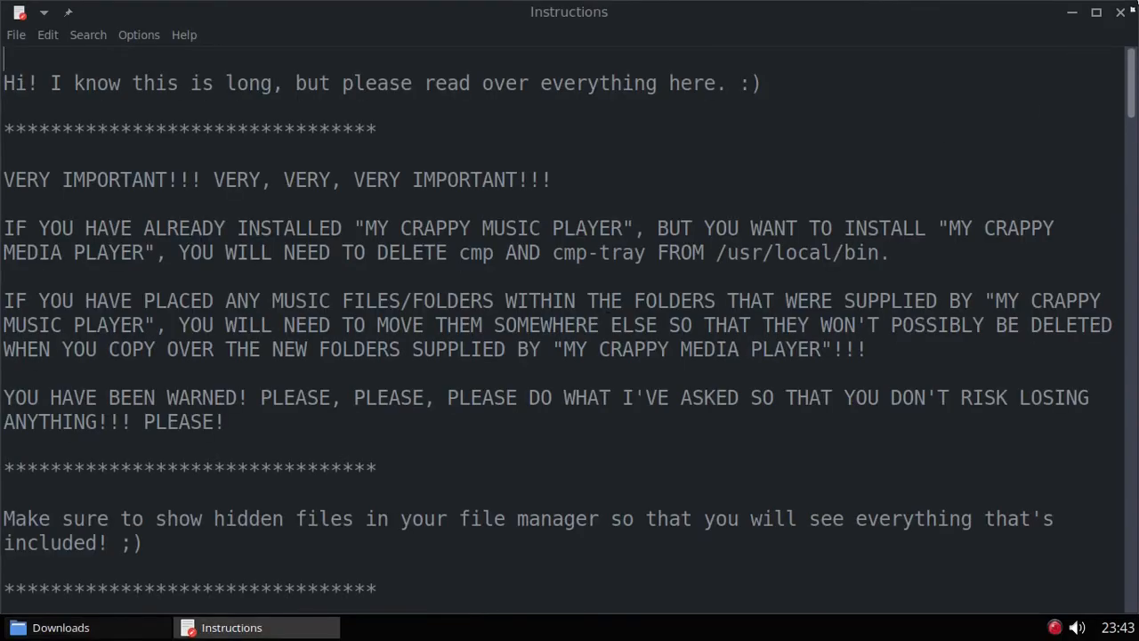
Step: Move the Instructions window to the screen top, narrow it, and scroll to section G's XTerm setup
left_click_drag(1136, 4, 589, 28)
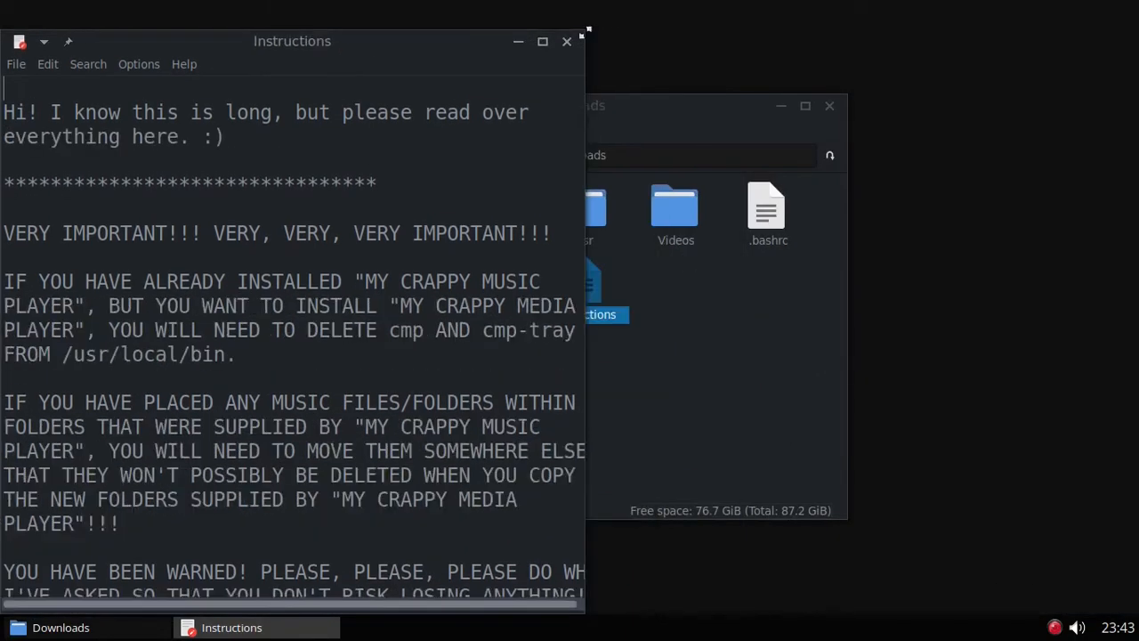
left_click_drag(401, 56, 394, 16)
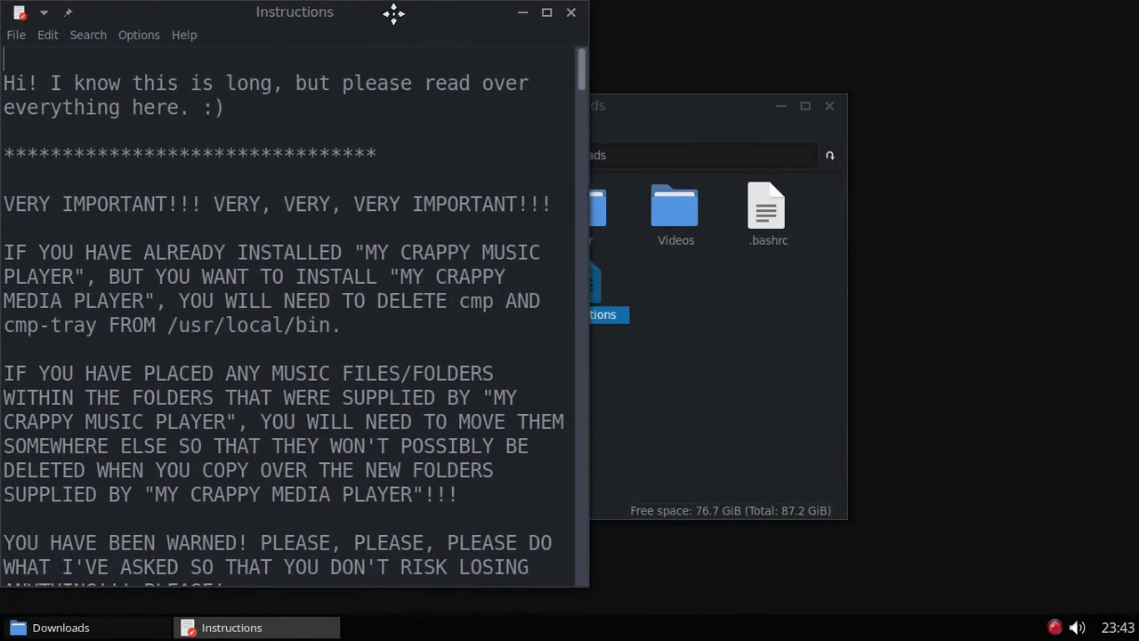
left_click_drag(580, 5, 561, 10)
scroll(324, 272, "down", 11)
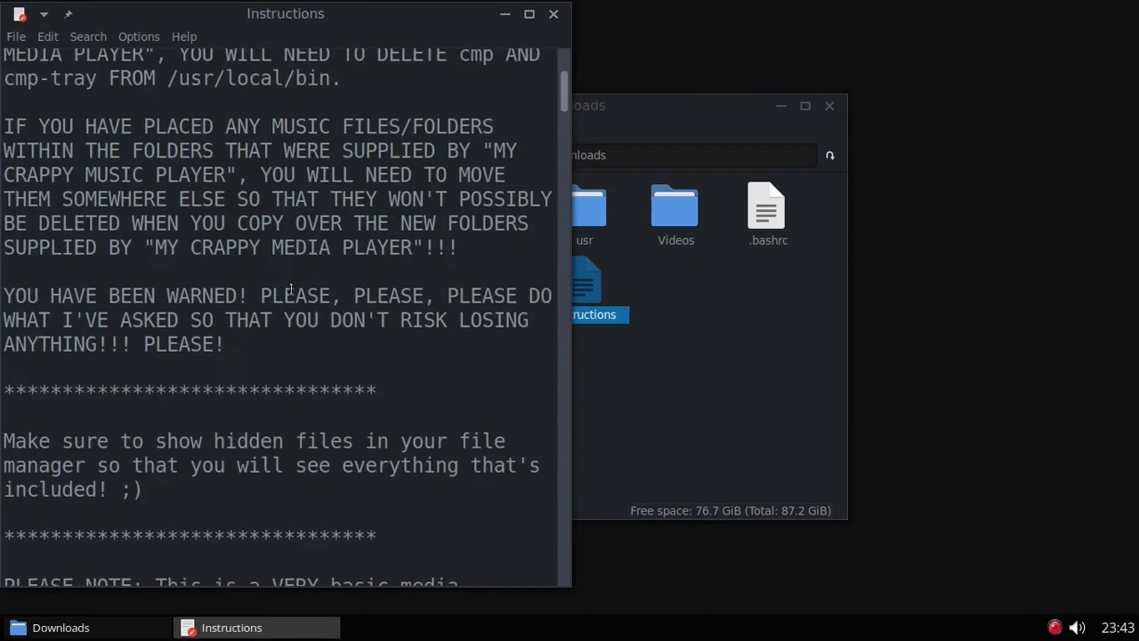
scroll(288, 307, "down", 11)
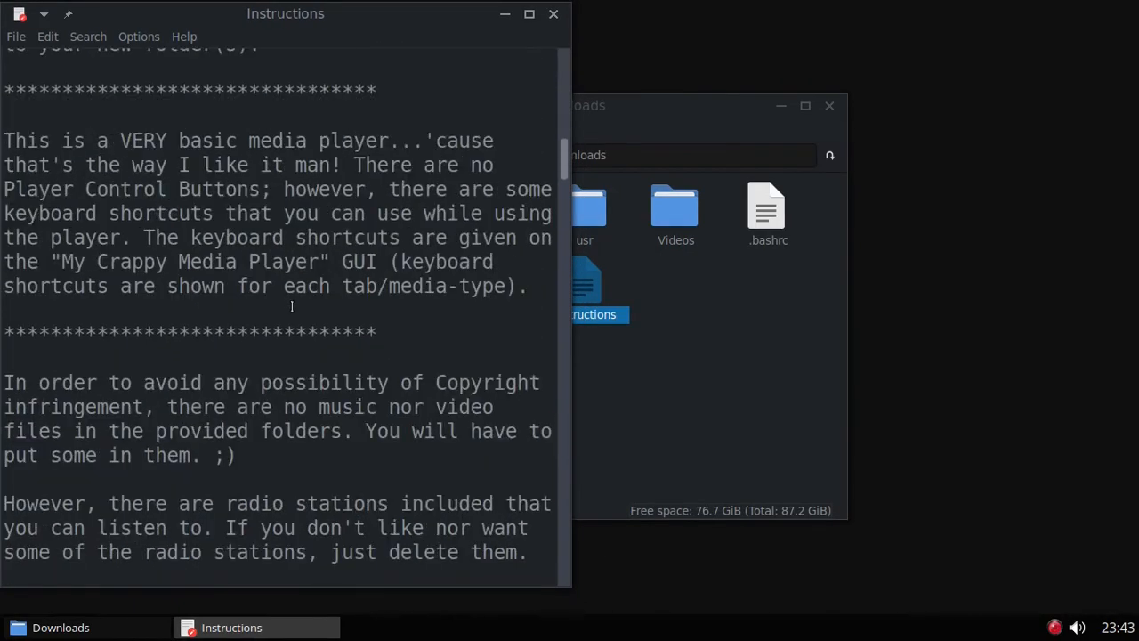
scroll(300, 303, "down", 3)
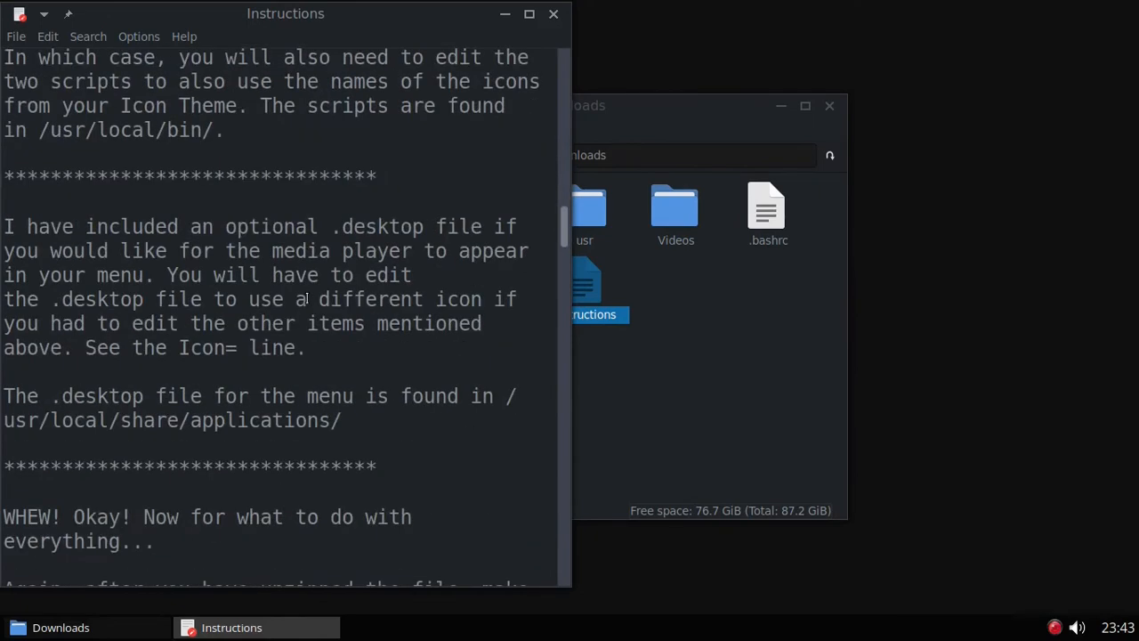
scroll(264, 278, "down", 1)
scroll(264, 279, "down", 6)
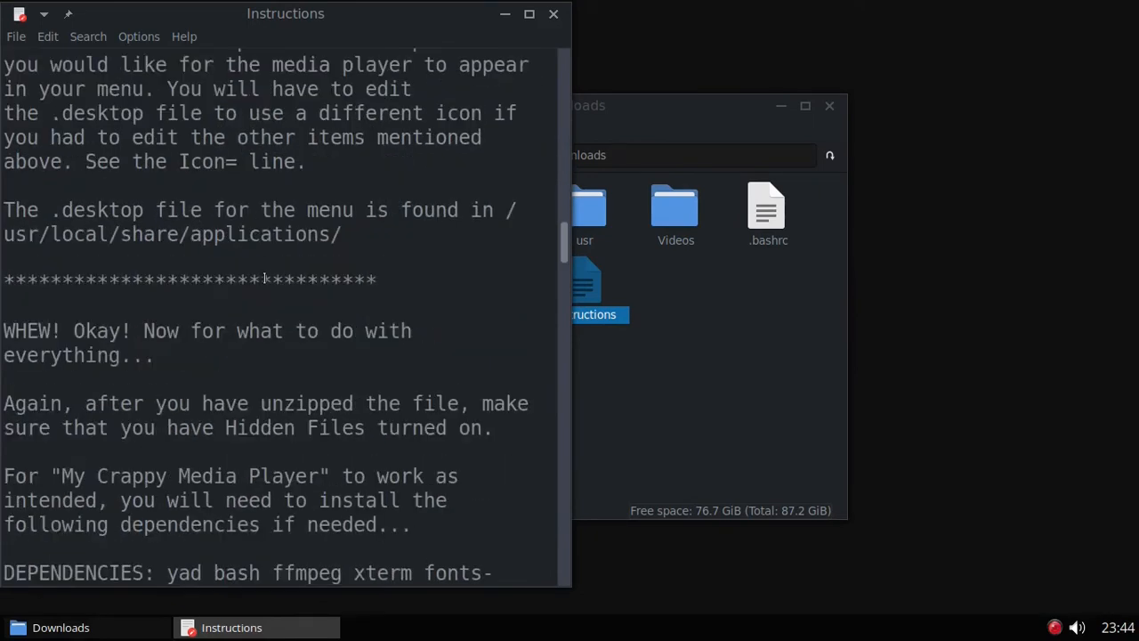
scroll(264, 278, "down", 3)
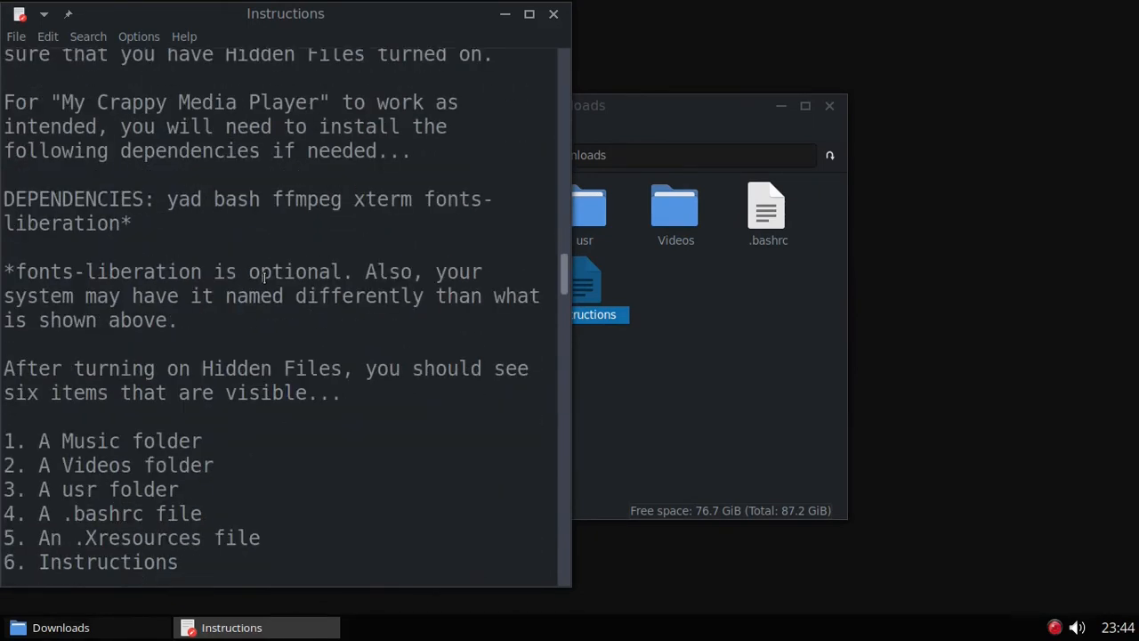
scroll(265, 278, "down", 8)
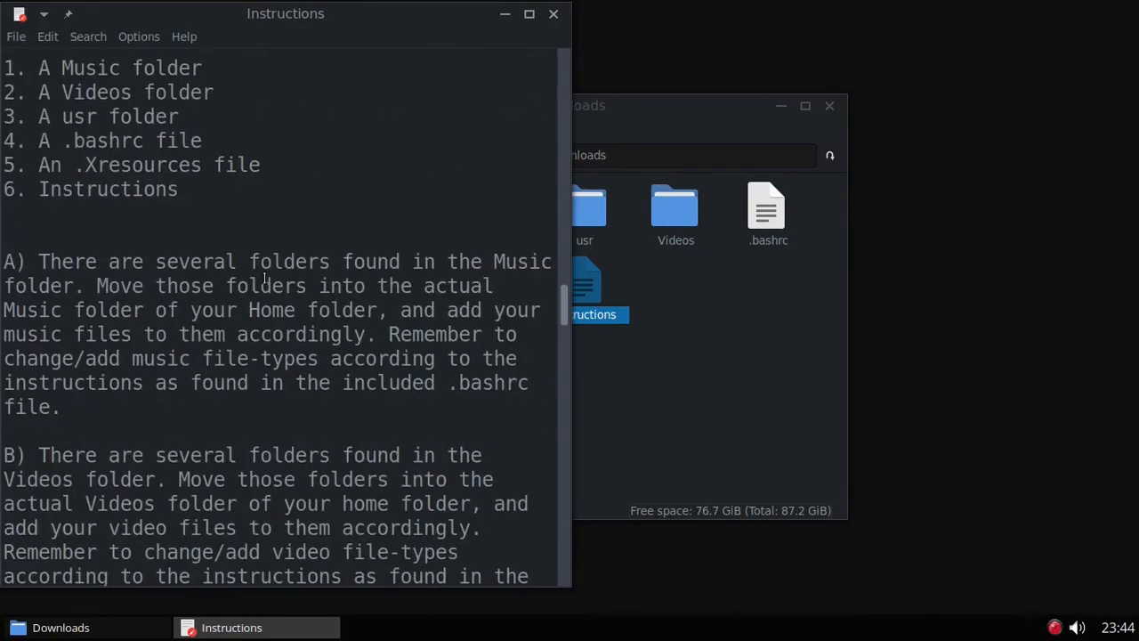
scroll(264, 279, "down", 9)
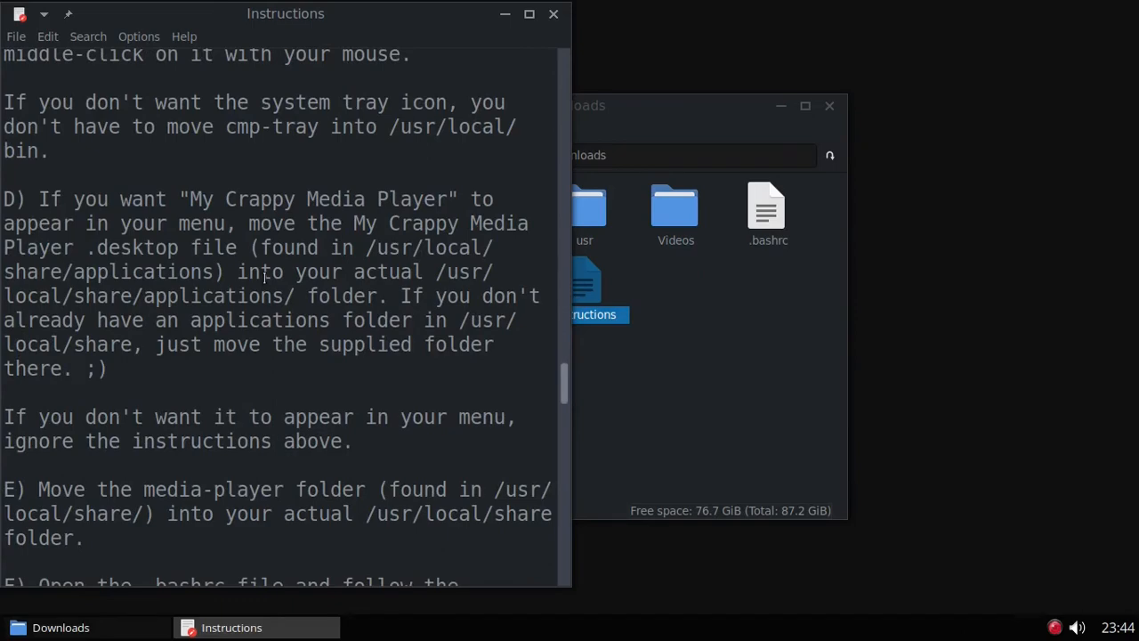
scroll(264, 278, "down", 4)
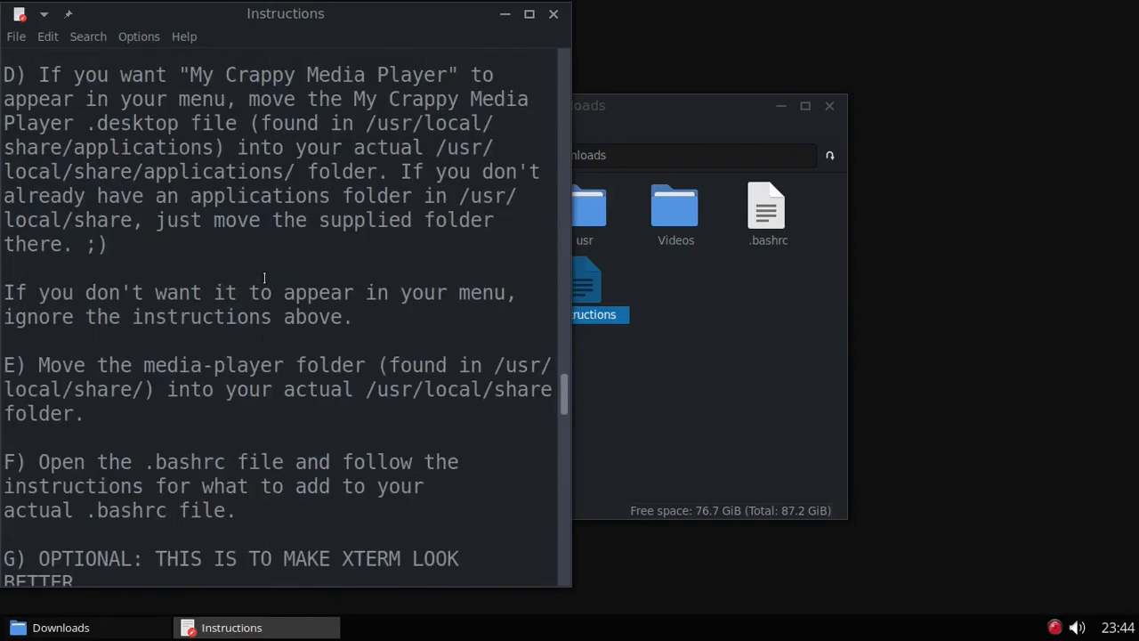
scroll(265, 279, "down", 5)
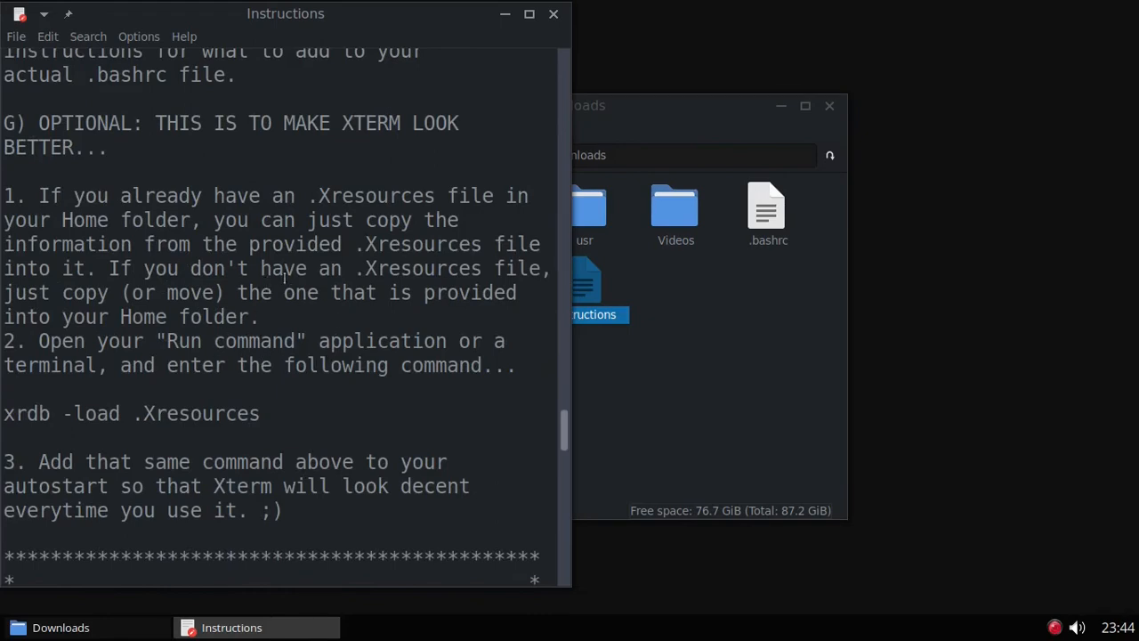
scroll(331, 374, "down", 1)
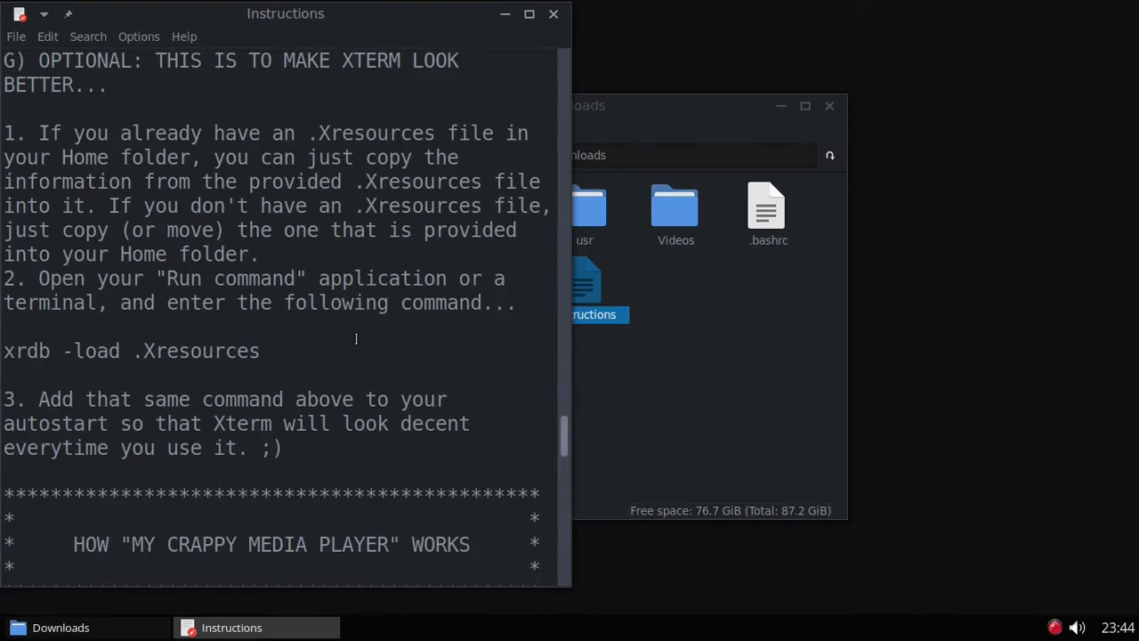
Step: Open the Openbox autostart file beside Instructions and select its 'xrdb -load .Xresources' line
right_click(988, 129)
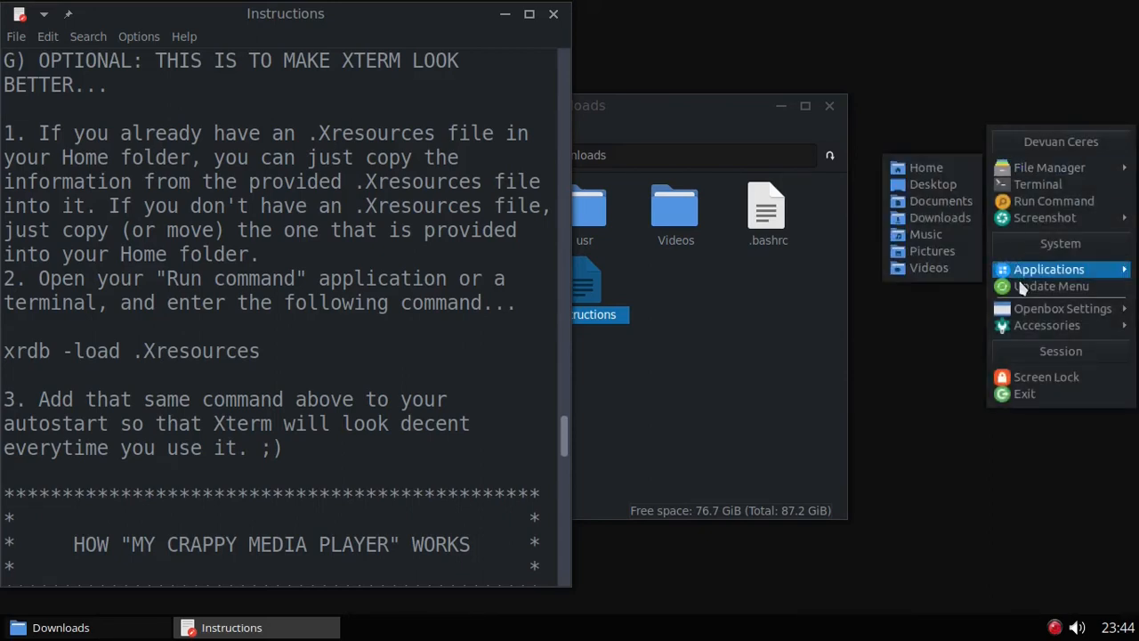
mouse_move(1032, 309)
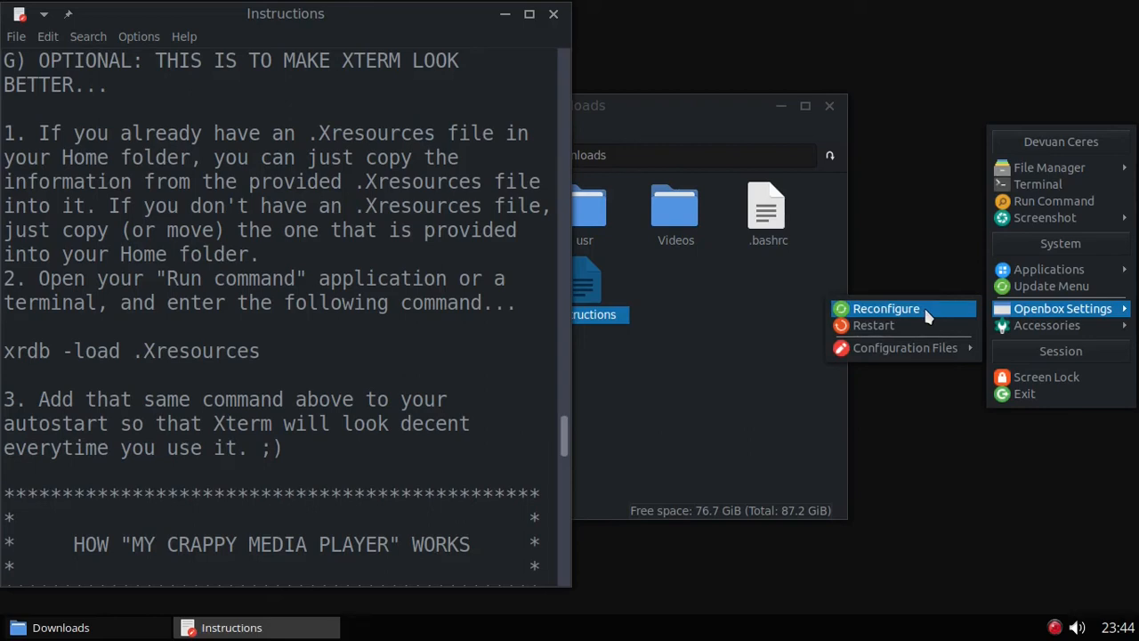
mouse_move(906, 354)
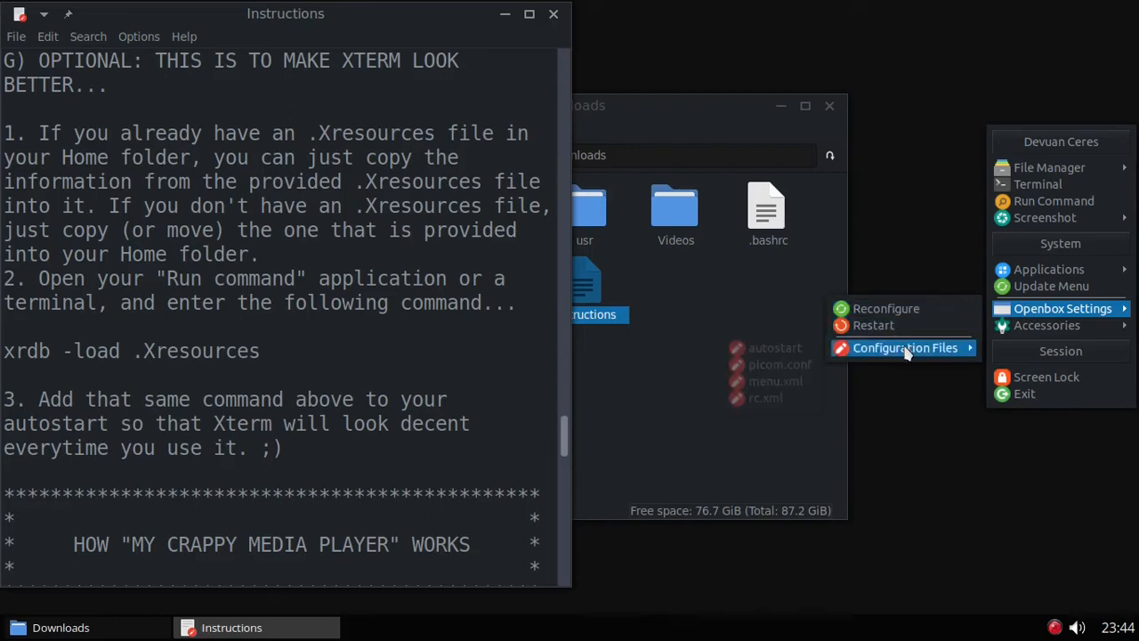
left_click(769, 352)
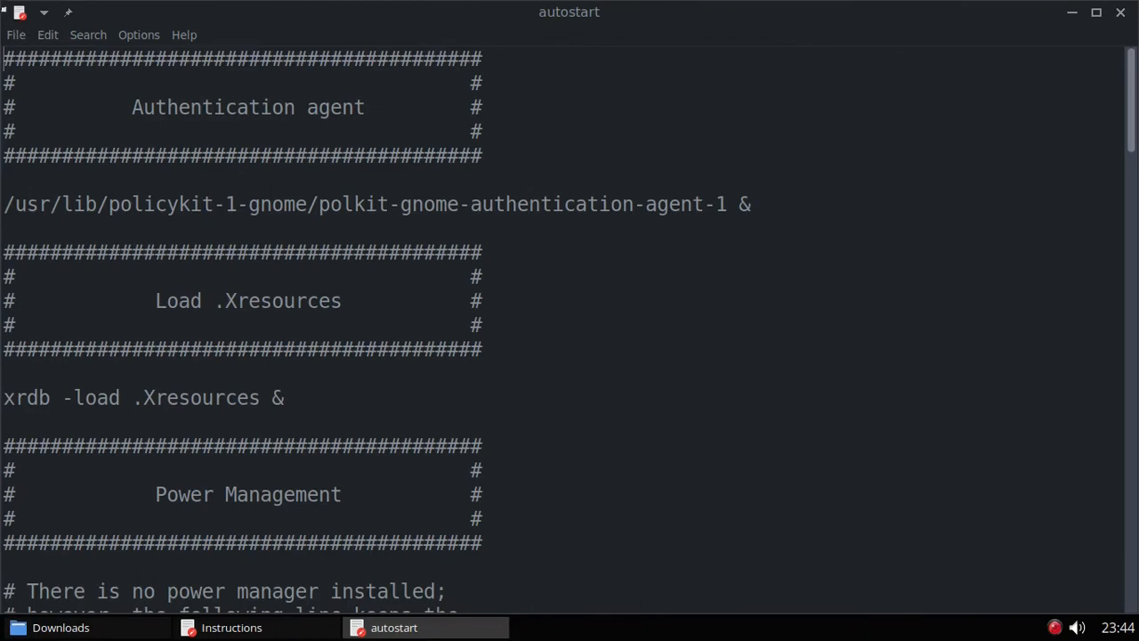
left_click_drag(5, 5, 590, 2)
scroll(749, 183, "down", 1)
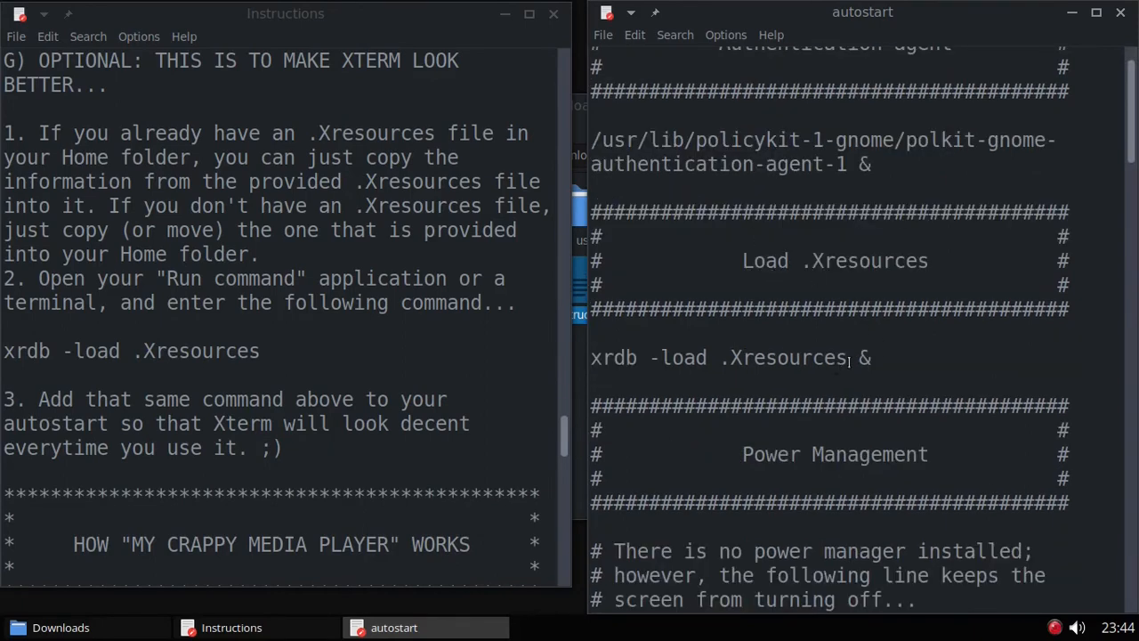
left_click_drag(846, 359, 589, 357)
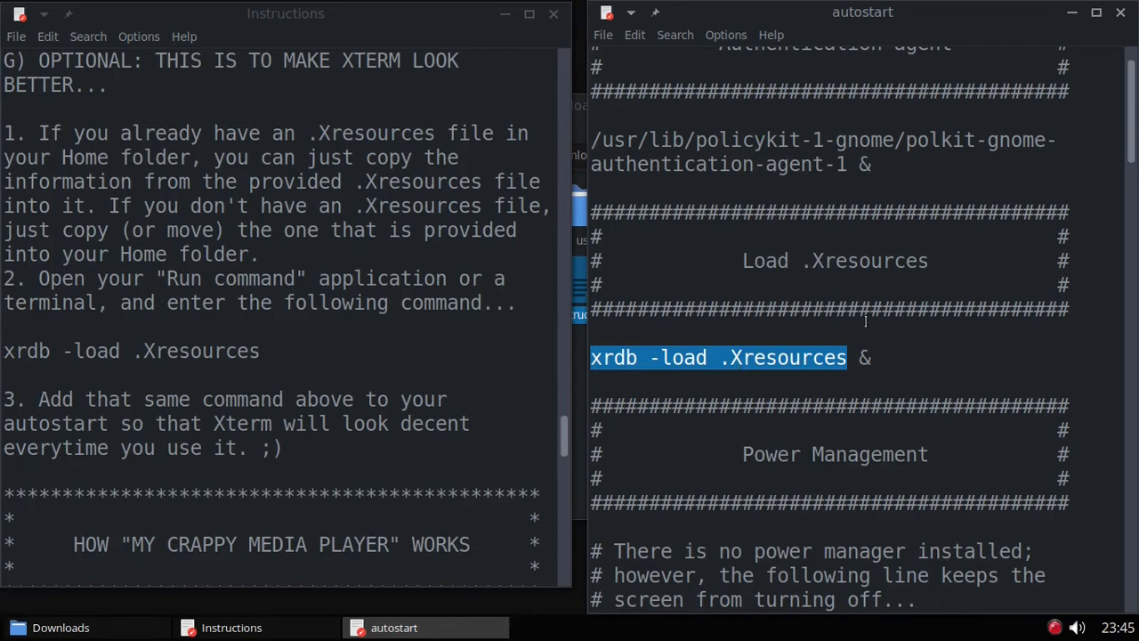
scroll(845, 301, "down", 1)
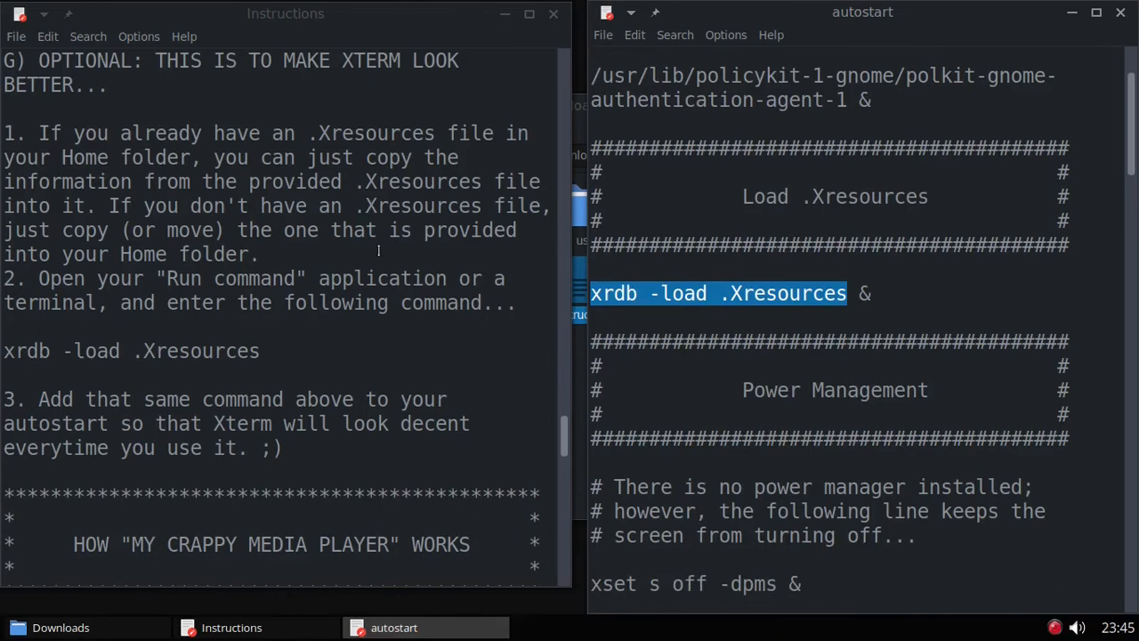
scroll(378, 250, "down", 5)
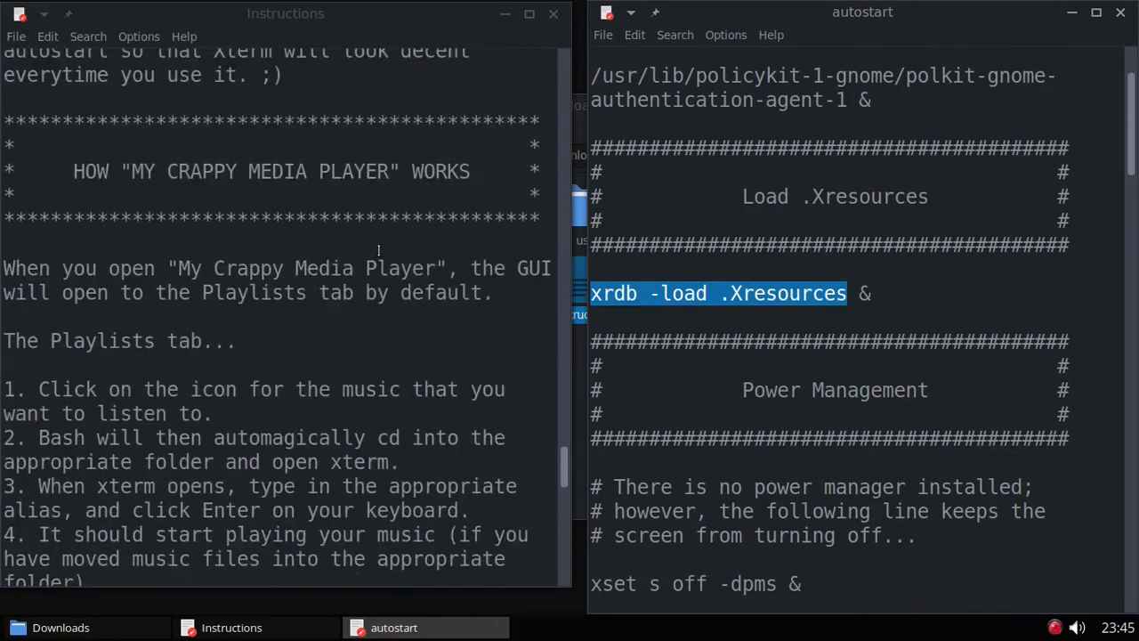
Step: Scroll back to the system tray paragraph and select the sentence about adding cmp-tray to autostart
scroll(378, 250, "down", 7)
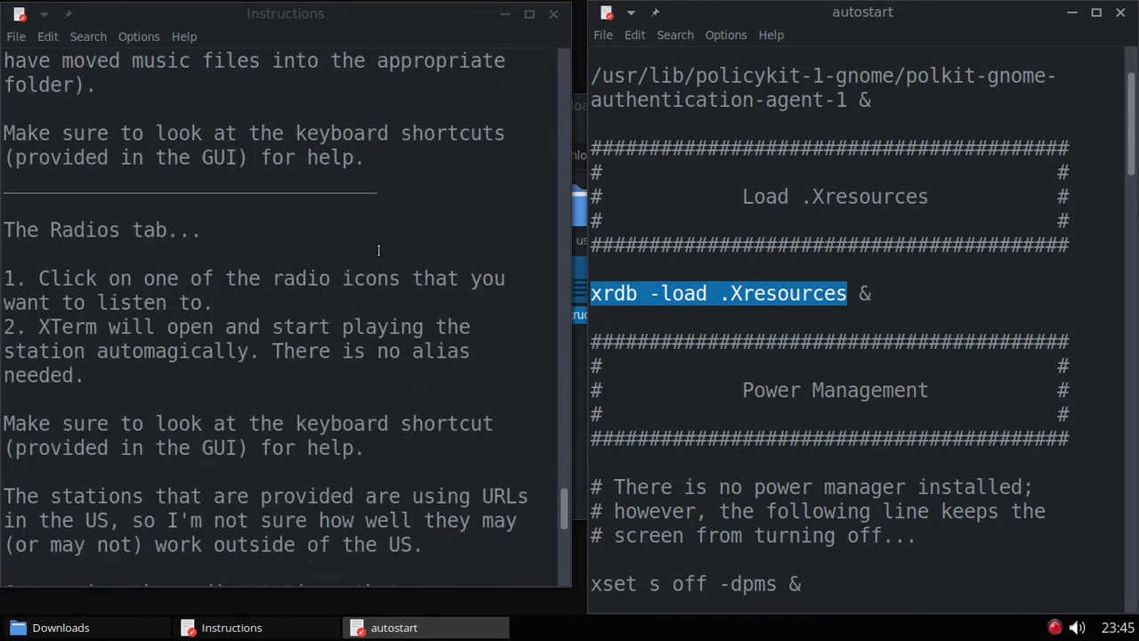
scroll(378, 250, "down", 9)
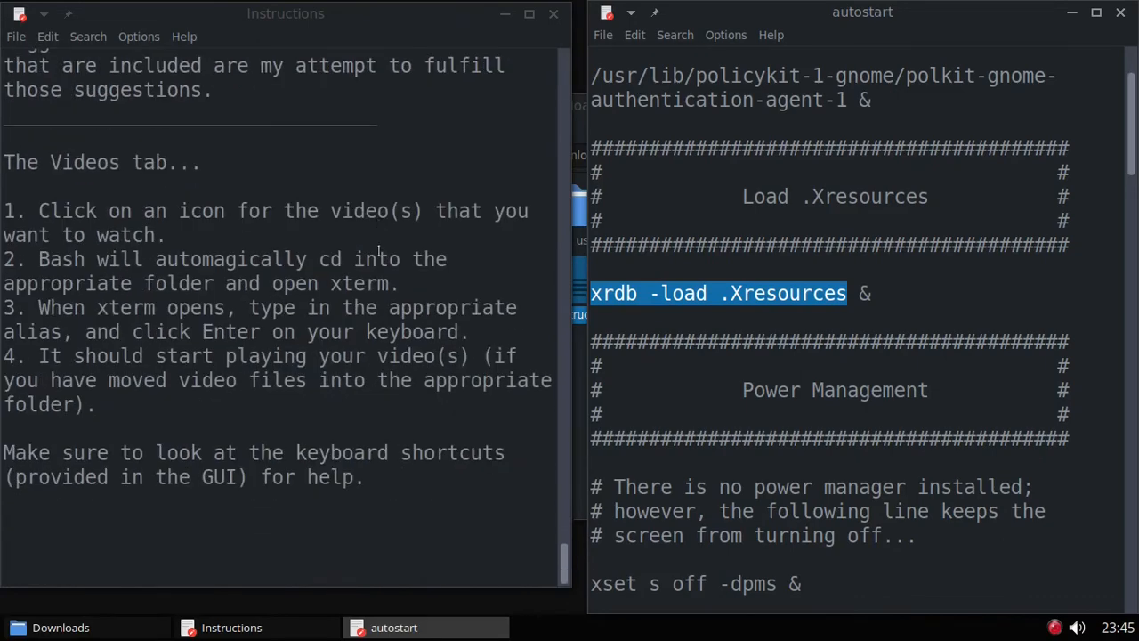
scroll(378, 250, "up", 10)
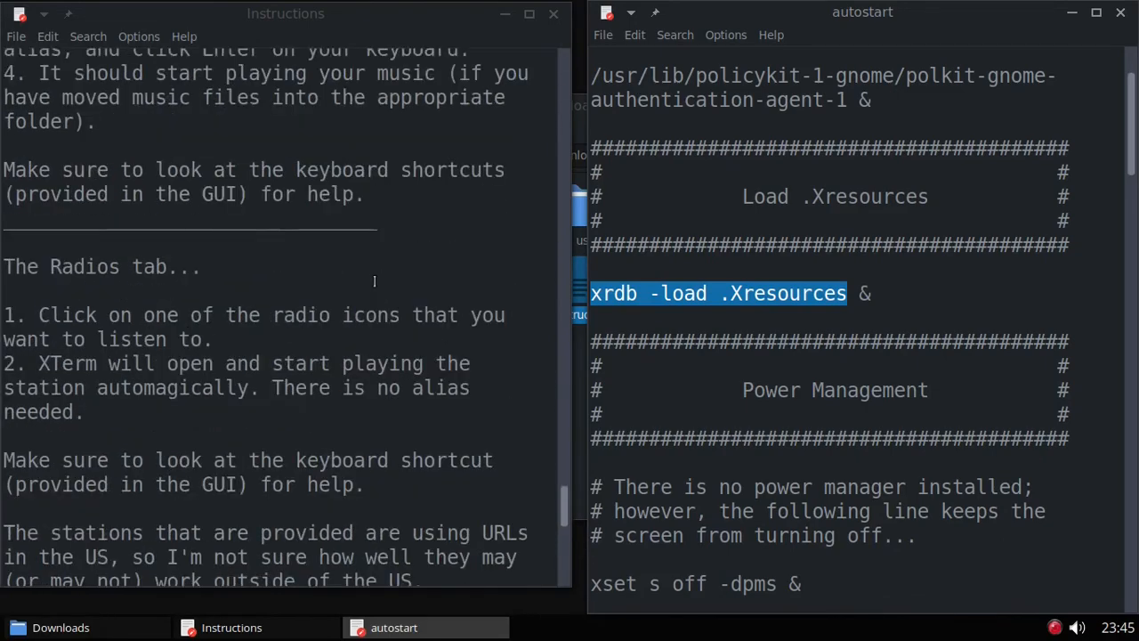
scroll(373, 281, "up", 2)
scroll(382, 285, "up", 5)
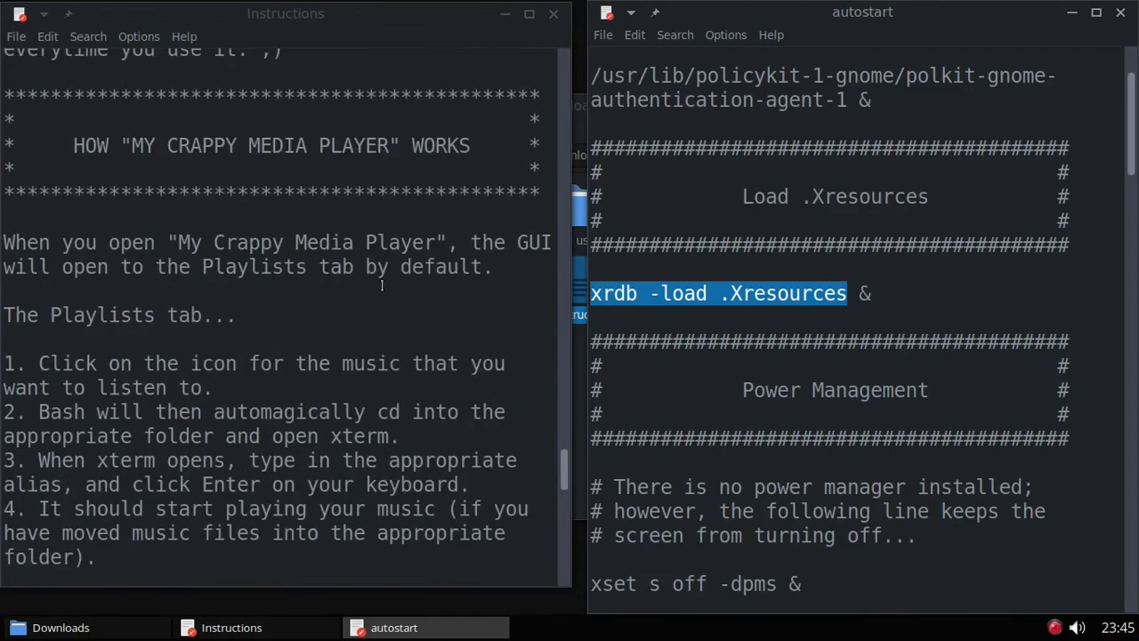
scroll(381, 285, "up", 1)
scroll(382, 285, "up", 7)
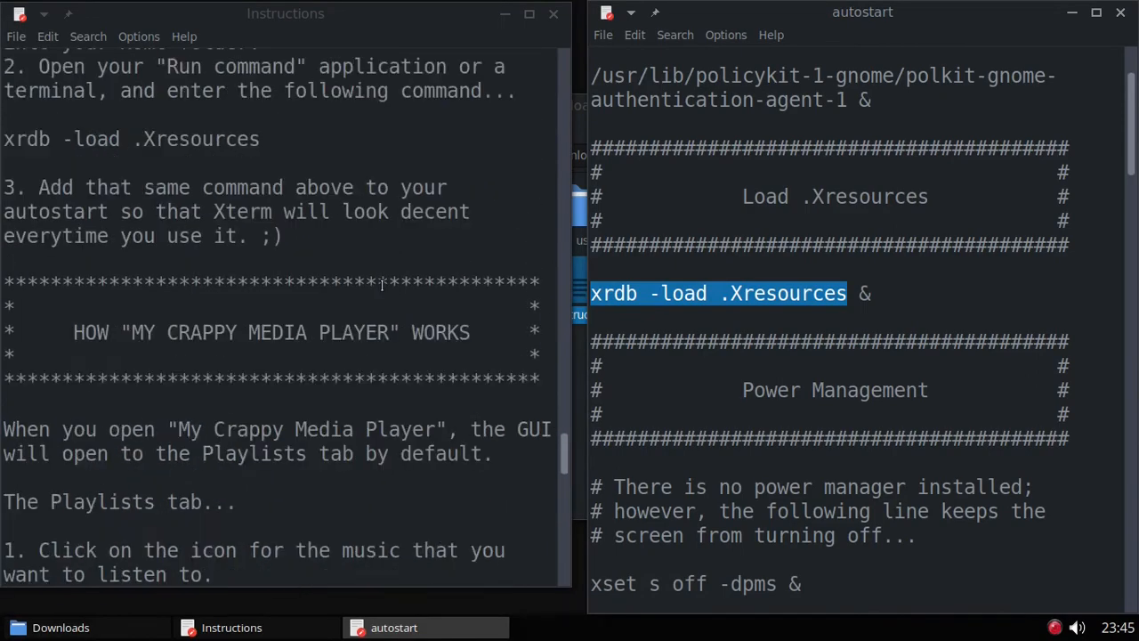
scroll(384, 285, "up", 2)
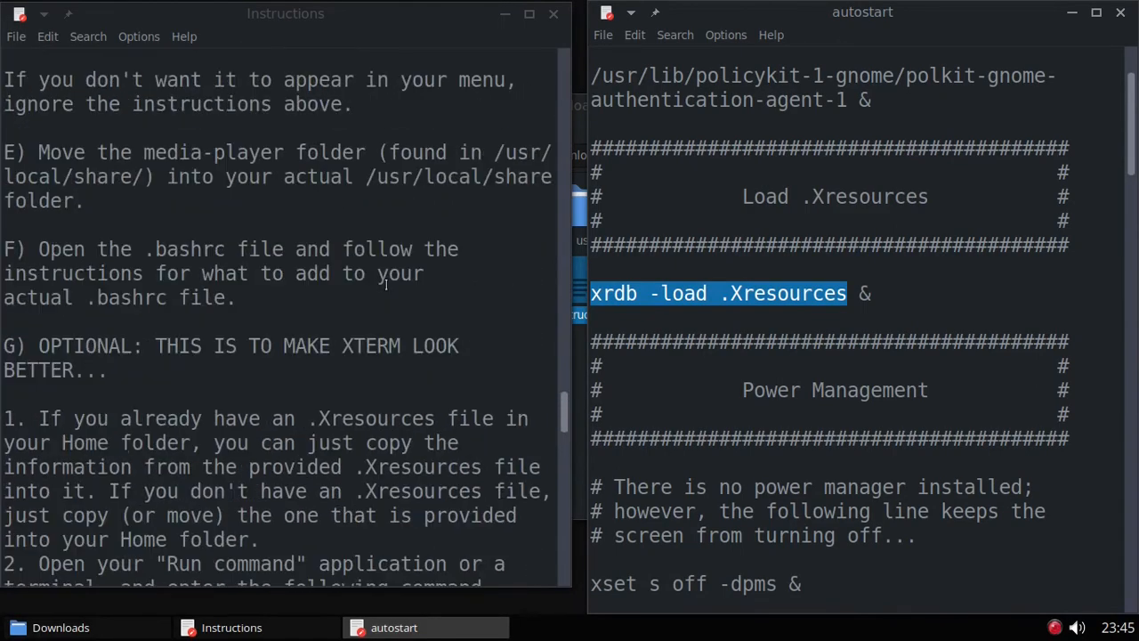
scroll(385, 283, "up", 4)
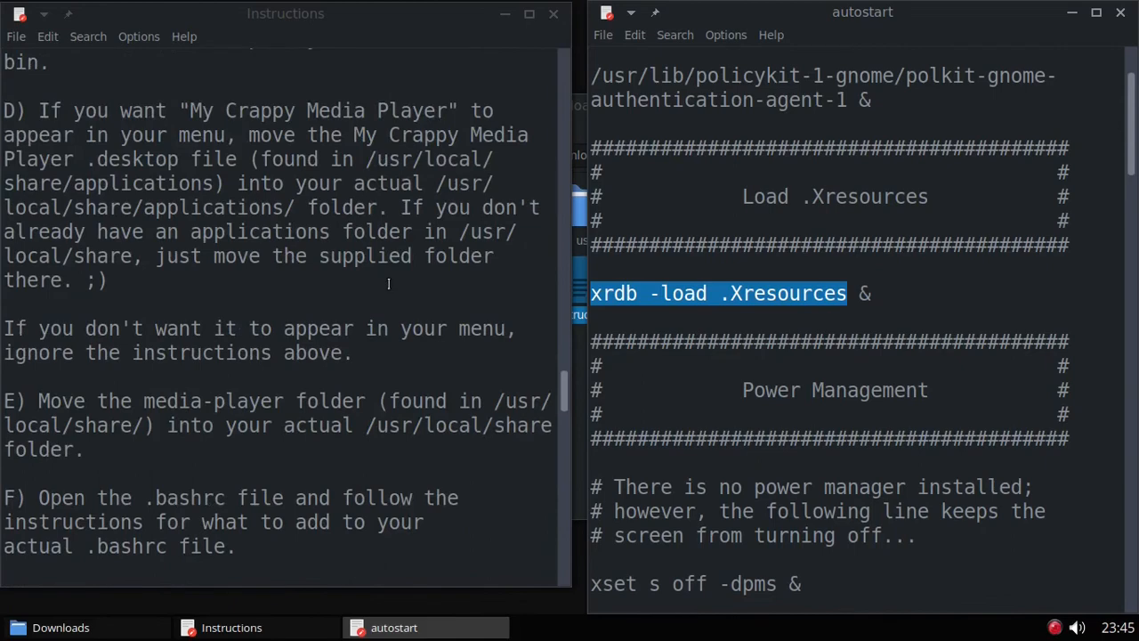
scroll(291, 166, "up", 2)
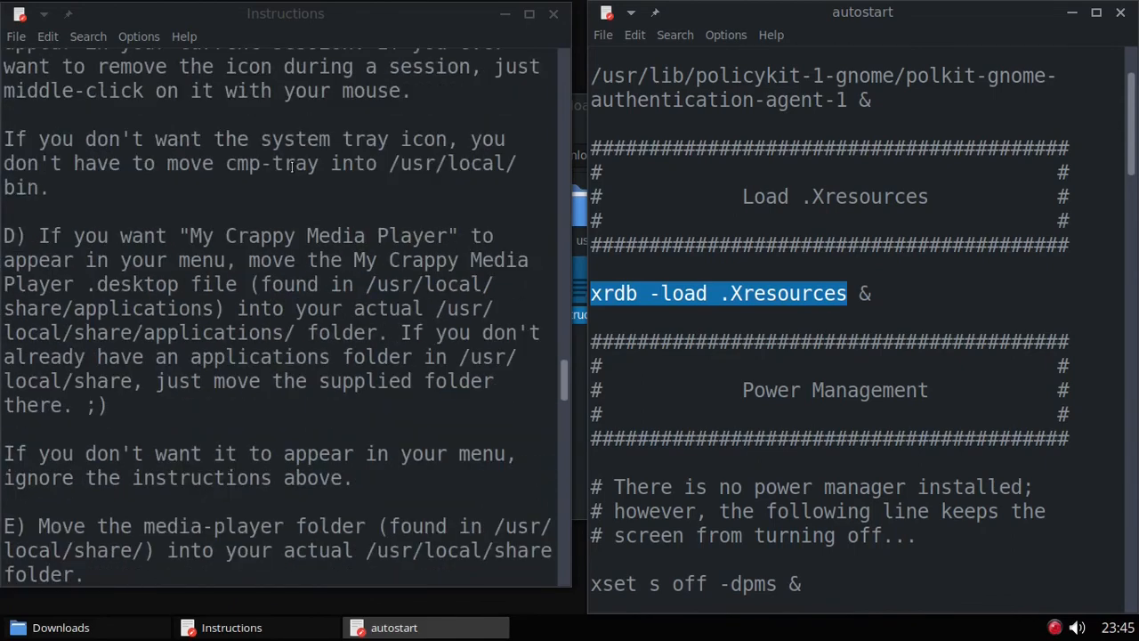
scroll(298, 178, "up", 1)
scroll(306, 211, "up", 4)
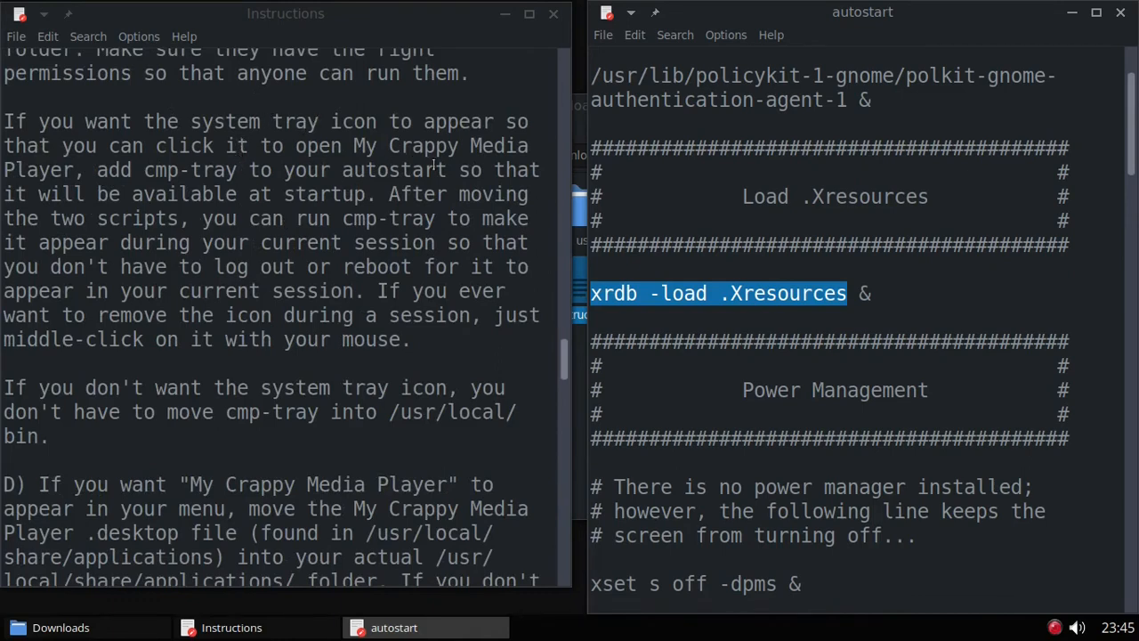
left_click_drag(447, 169, 3, 121)
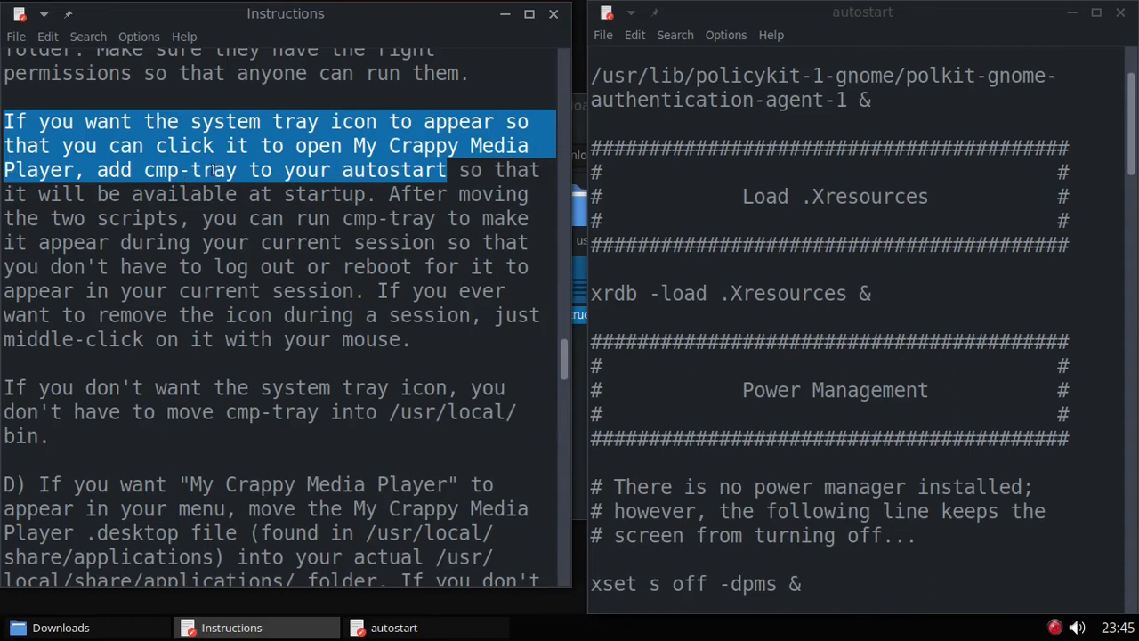
Step: Append '### Start cmp-tray' and 'sleep 4 && cmp-tray &' at the end of autostart
scroll(822, 259, "down", 10)
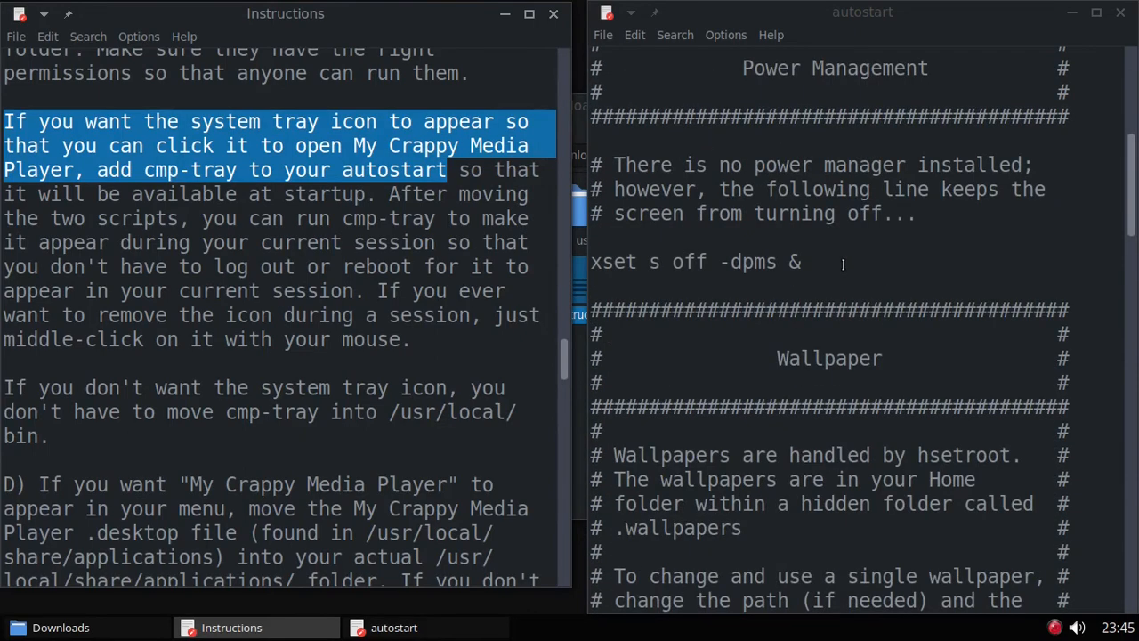
scroll(842, 271, "down", 15)
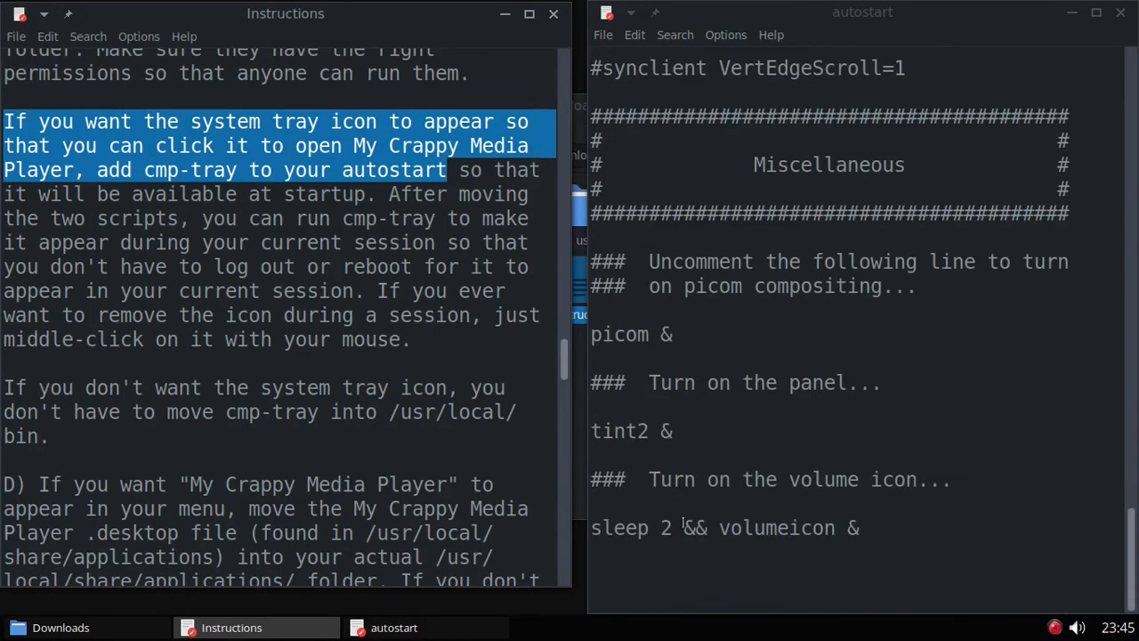
left_click(654, 574)
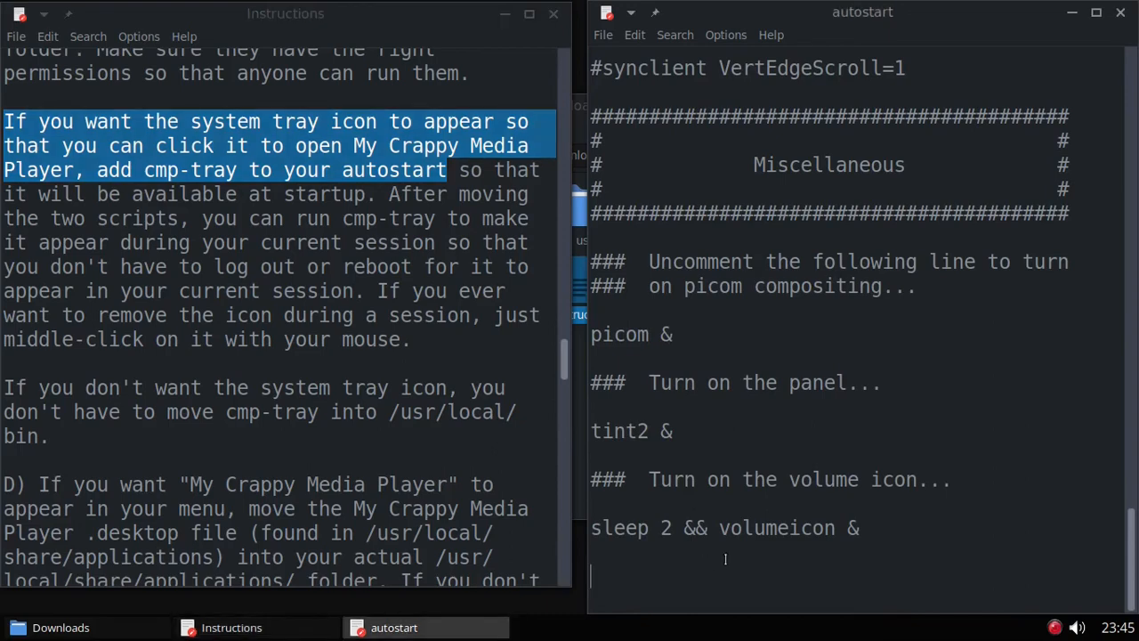
type("###")
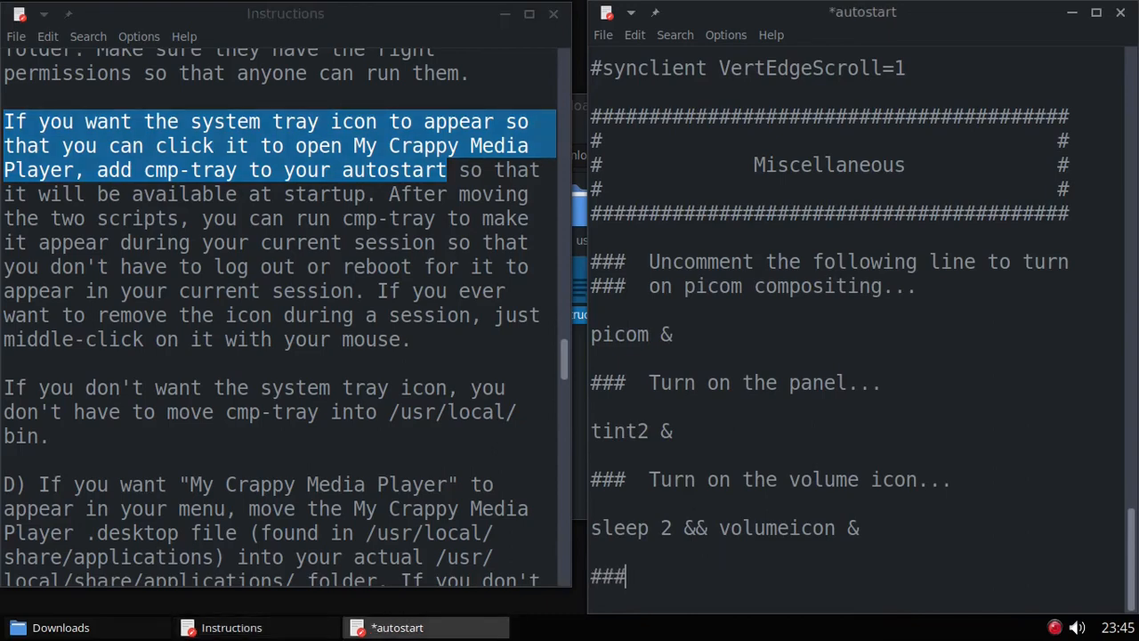
type("  Start cm")
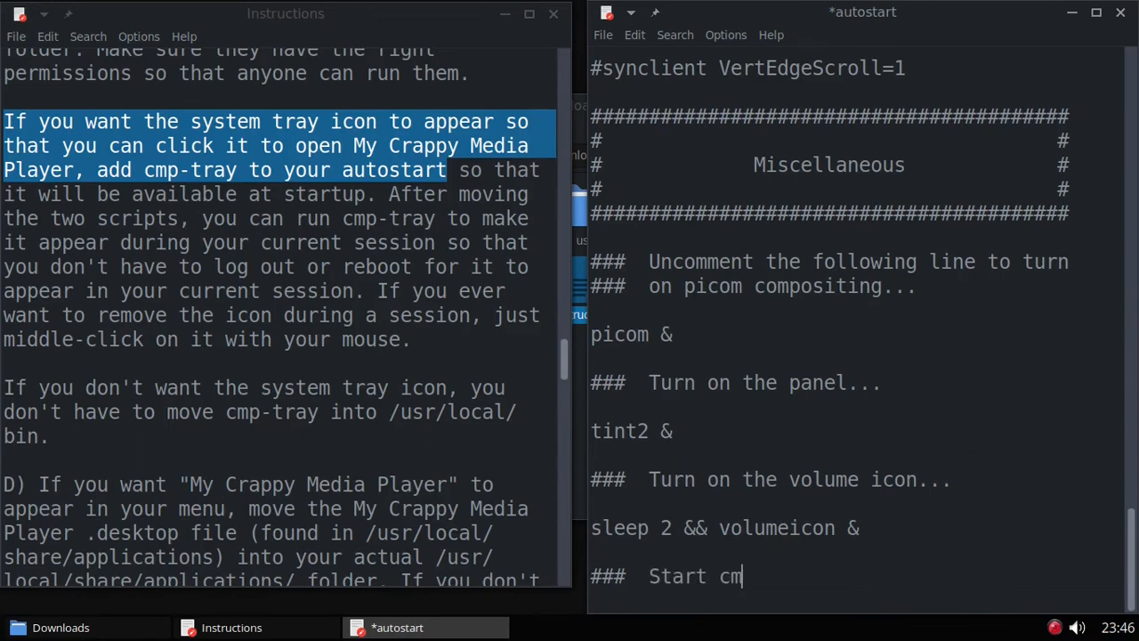
type("p-tray")
key("Return")
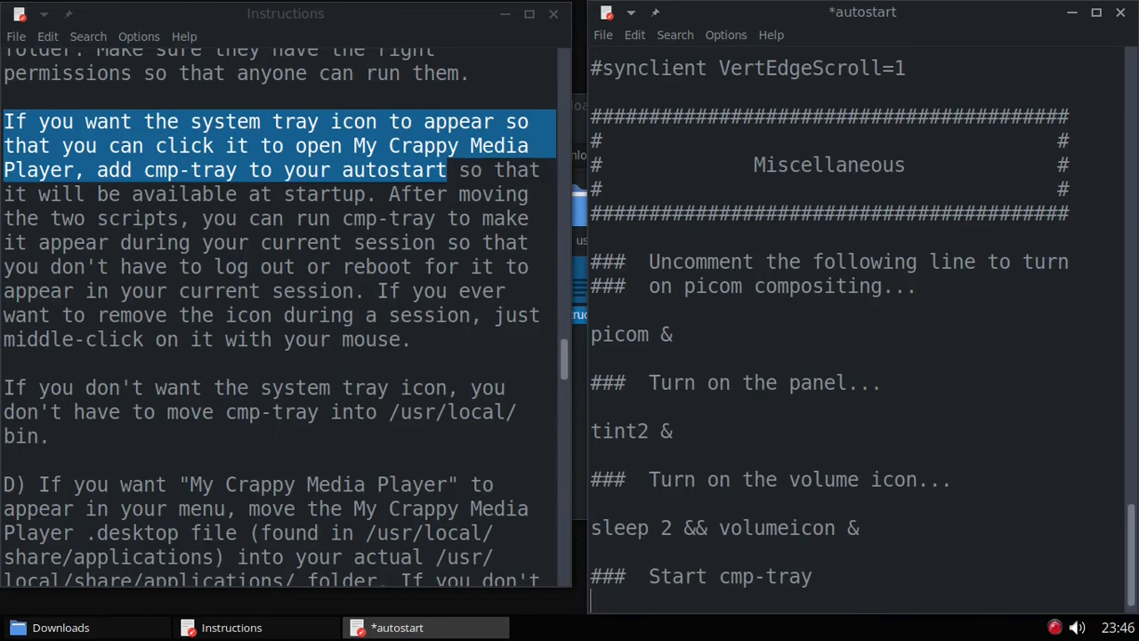
key("Return")
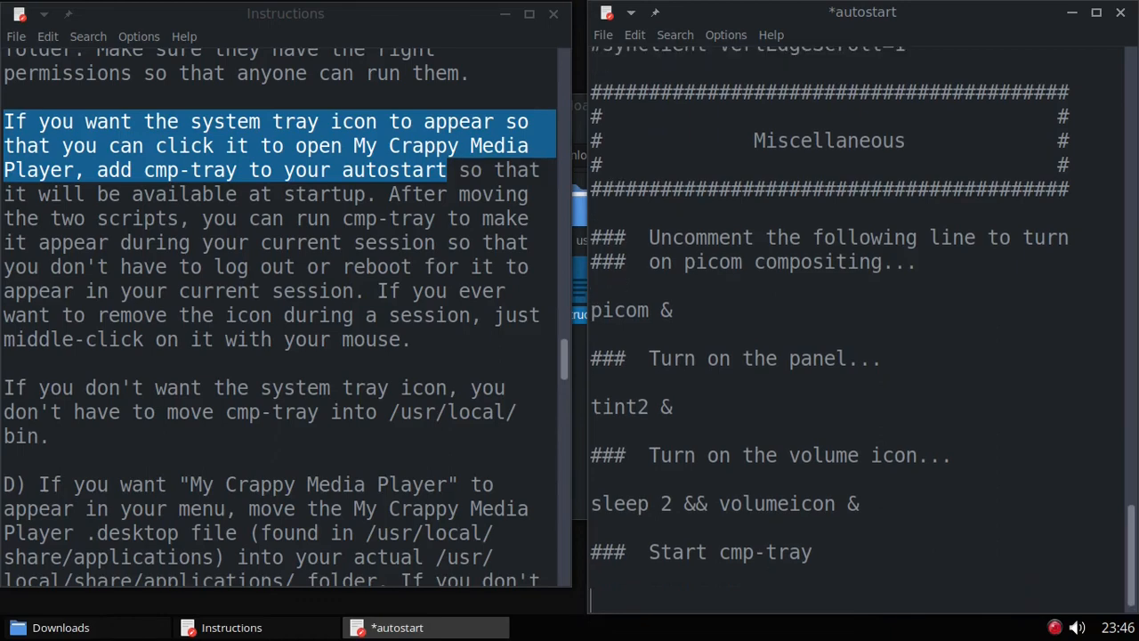
type("sleep 4")
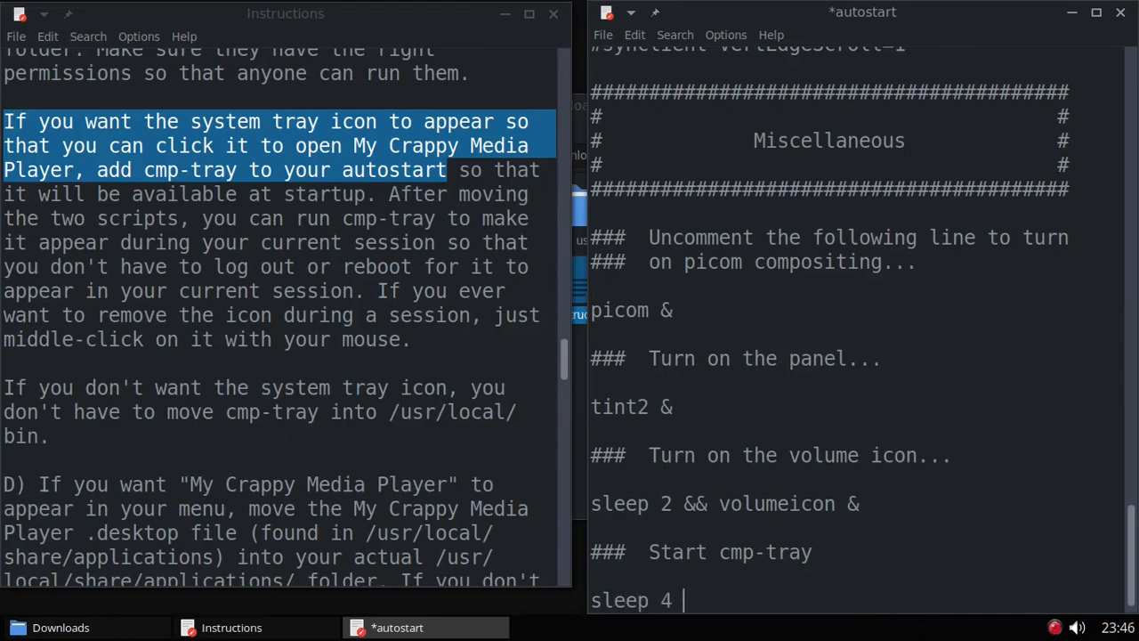
type(" && cmp-tray ")
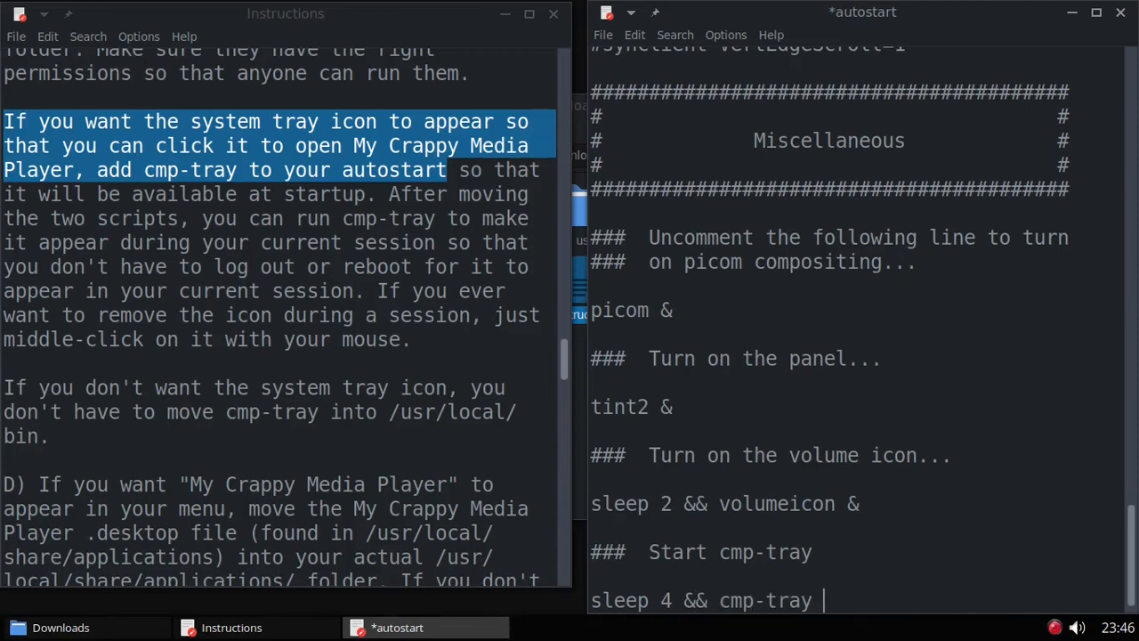
type("&")
key("Return")
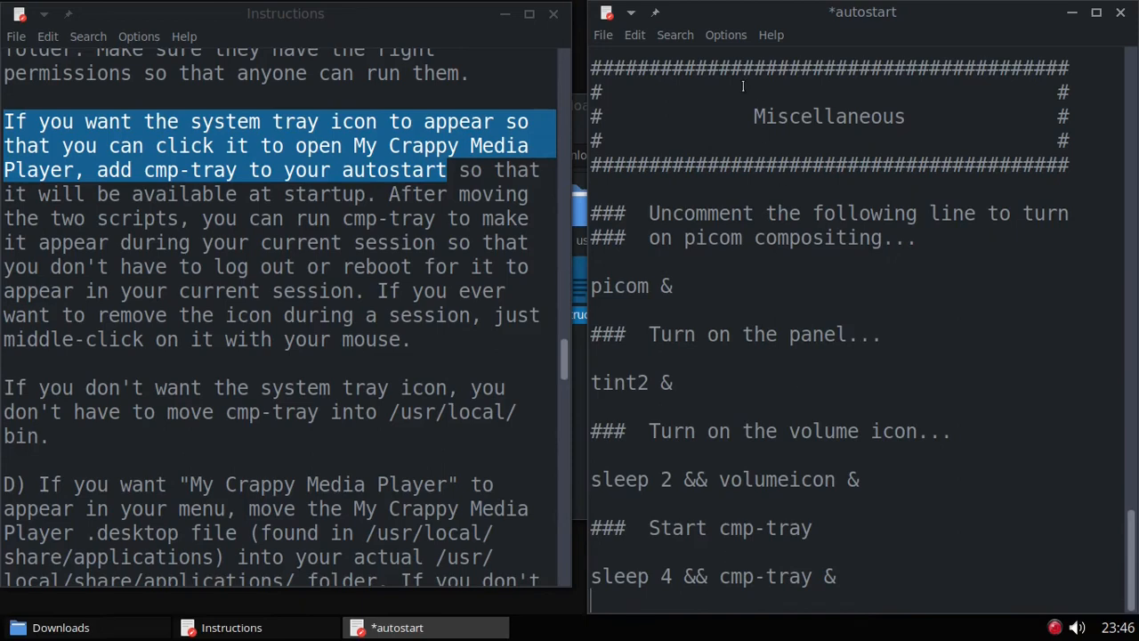
Step: Save the autostart file and close it
left_click(606, 35)
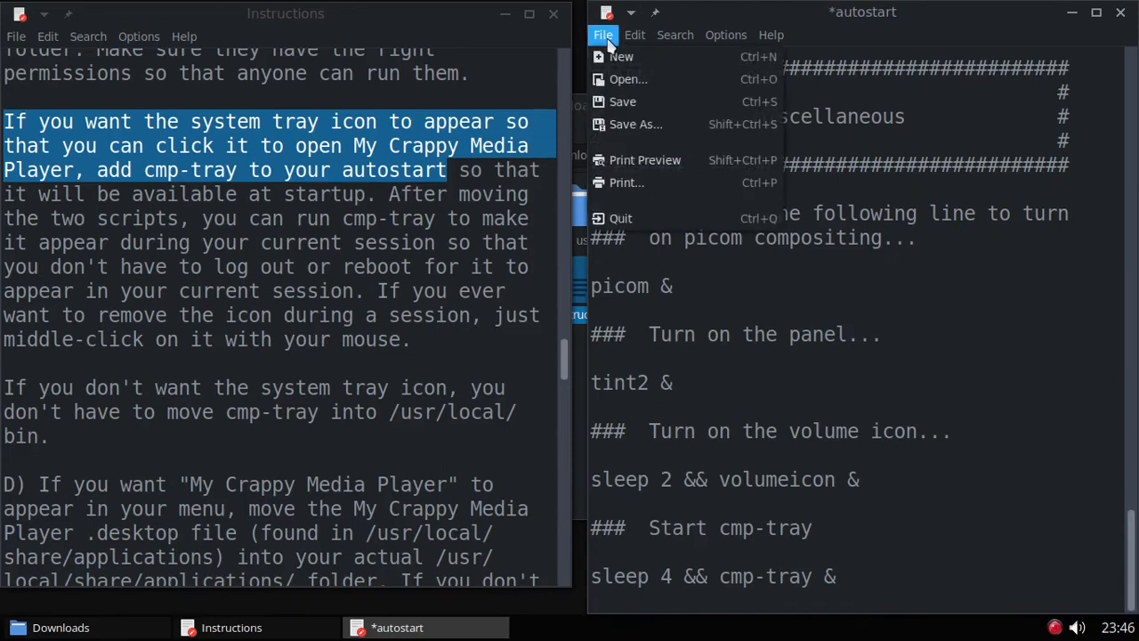
left_click(639, 102)
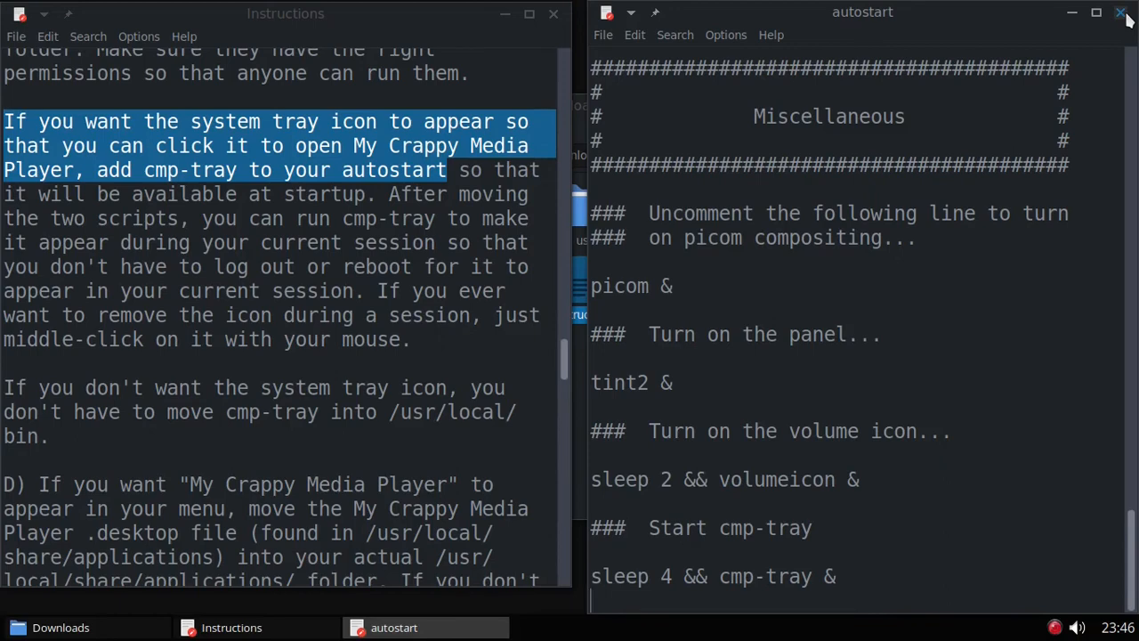
left_click(1120, 14)
Step: Close Instructions and run cmp-tray from the desktop's Run Command prompt
left_click(554, 15)
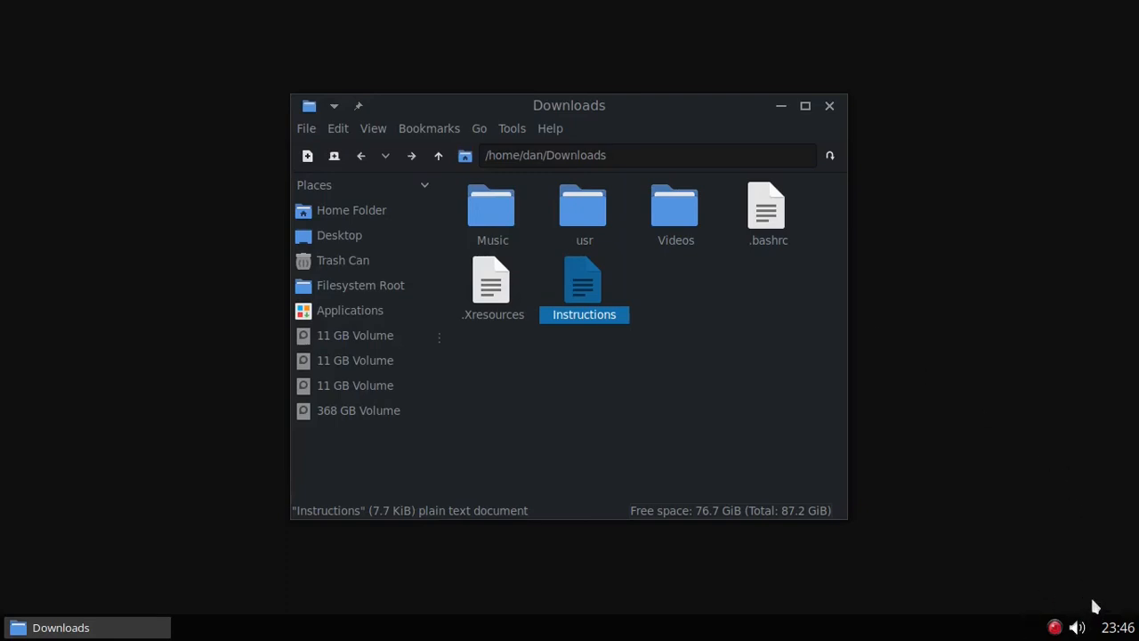
right_click(199, 273)
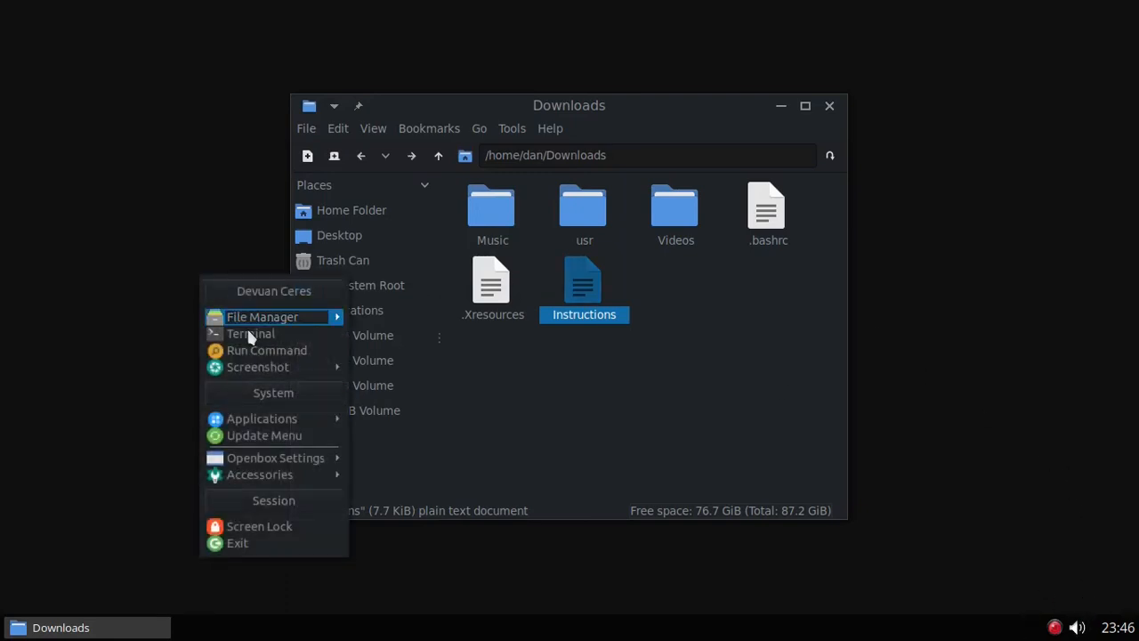
left_click(253, 351)
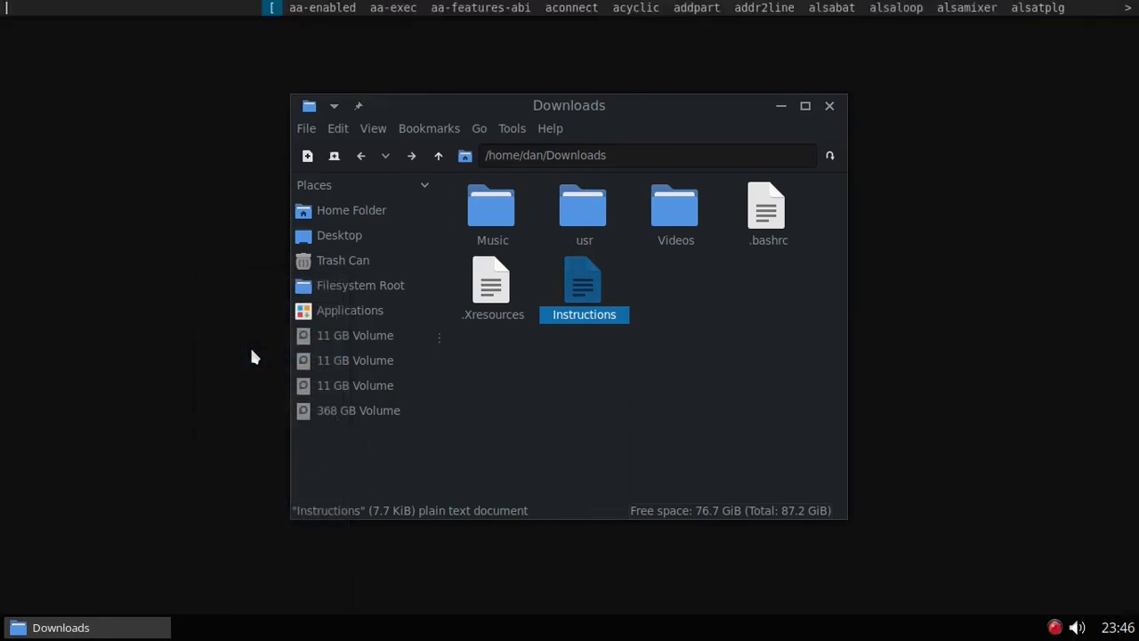
type("cmp")
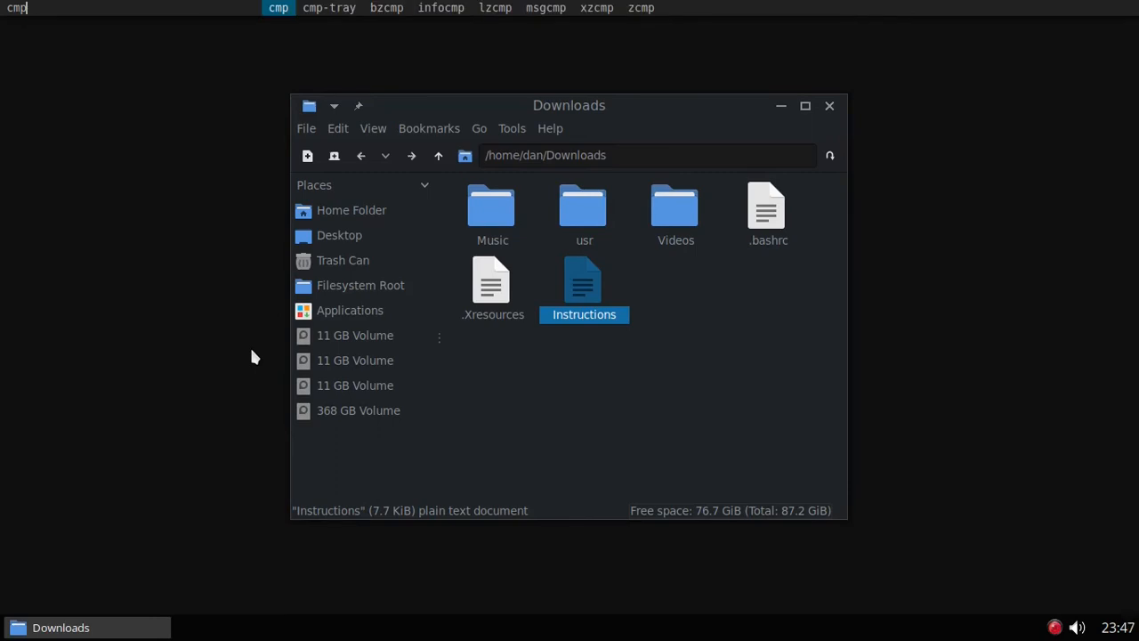
key("Right")
key("Return")
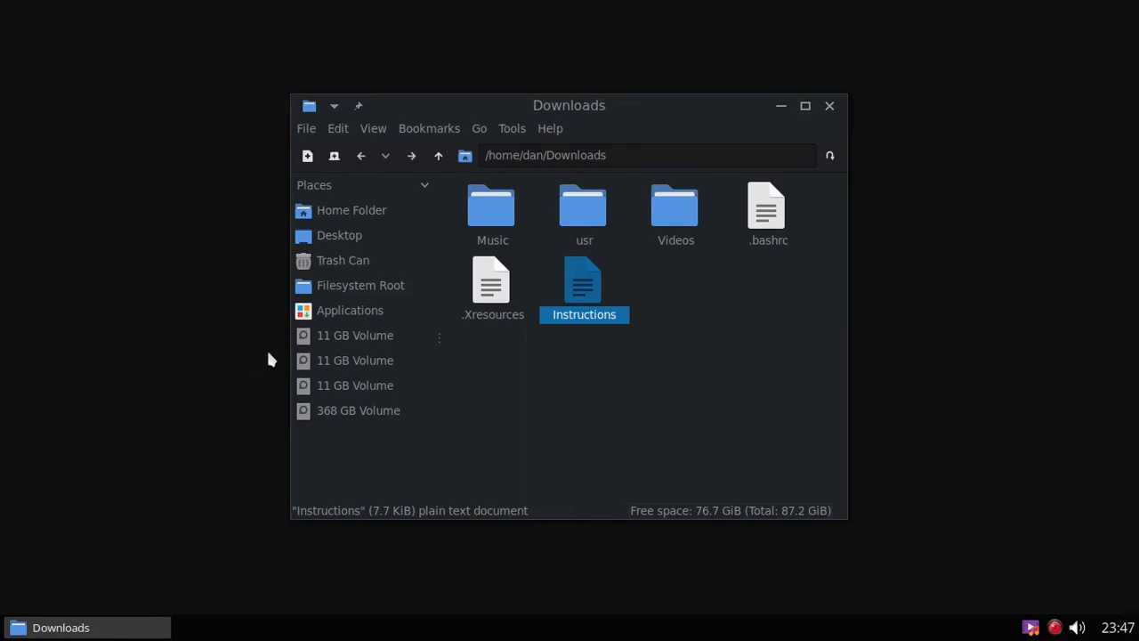
Step: Launch My Crappy Media Player from the tray icon, then close it and the Downloads window
left_click(1033, 631)
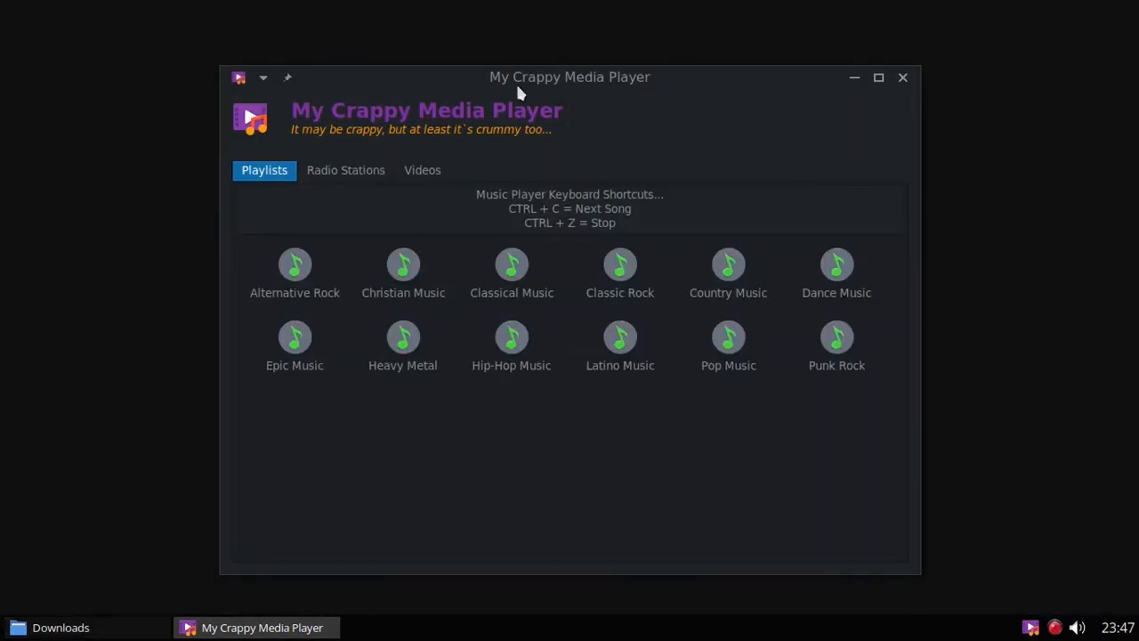
left_click(901, 79)
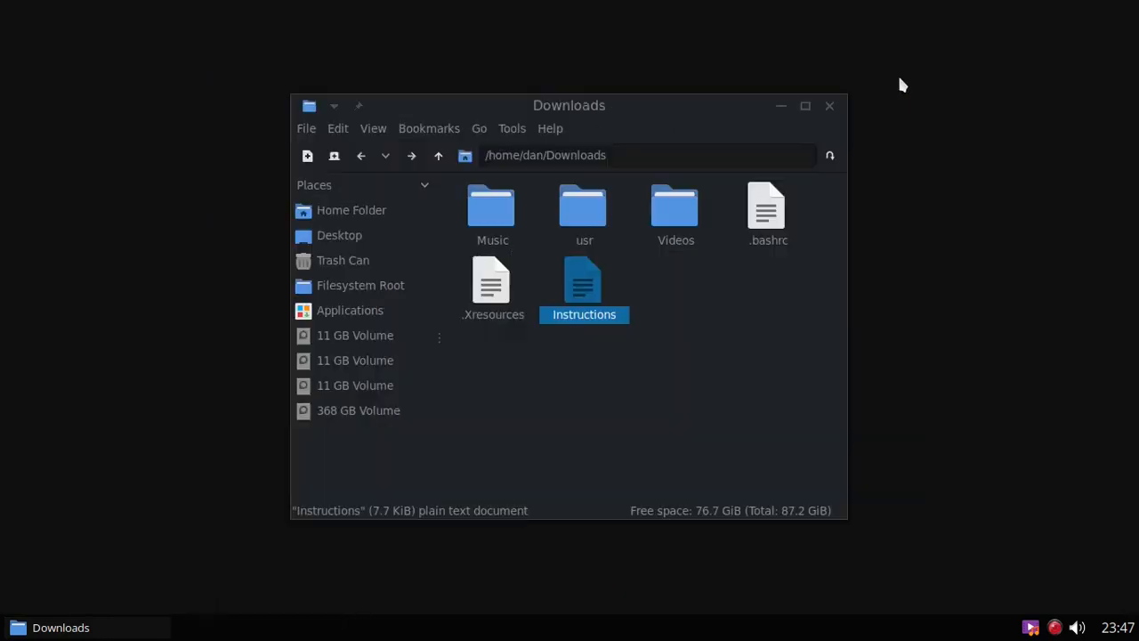
left_click(829, 107)
Step: Update the desktop's applications menu to pick up new entries
right_click(103, 99)
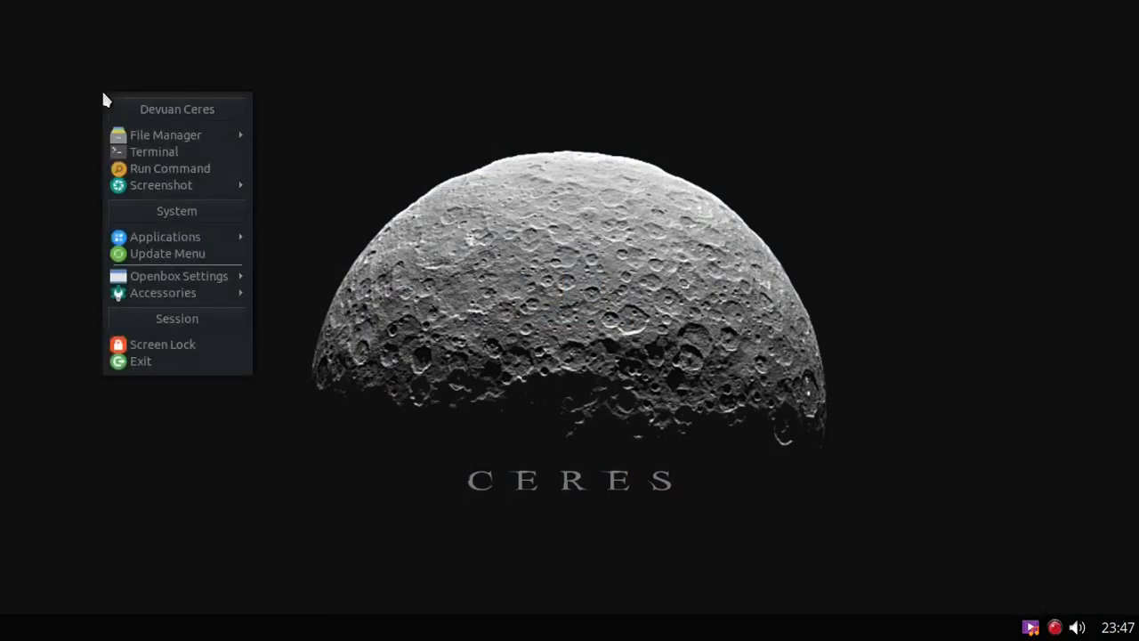
mouse_move(172, 242)
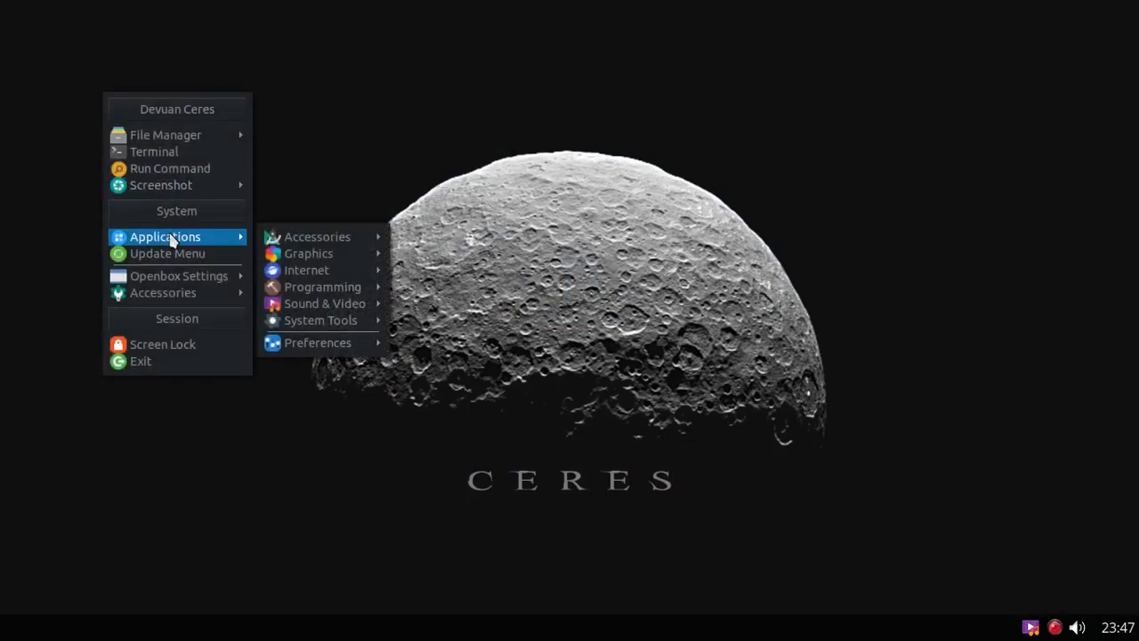
mouse_move(335, 306)
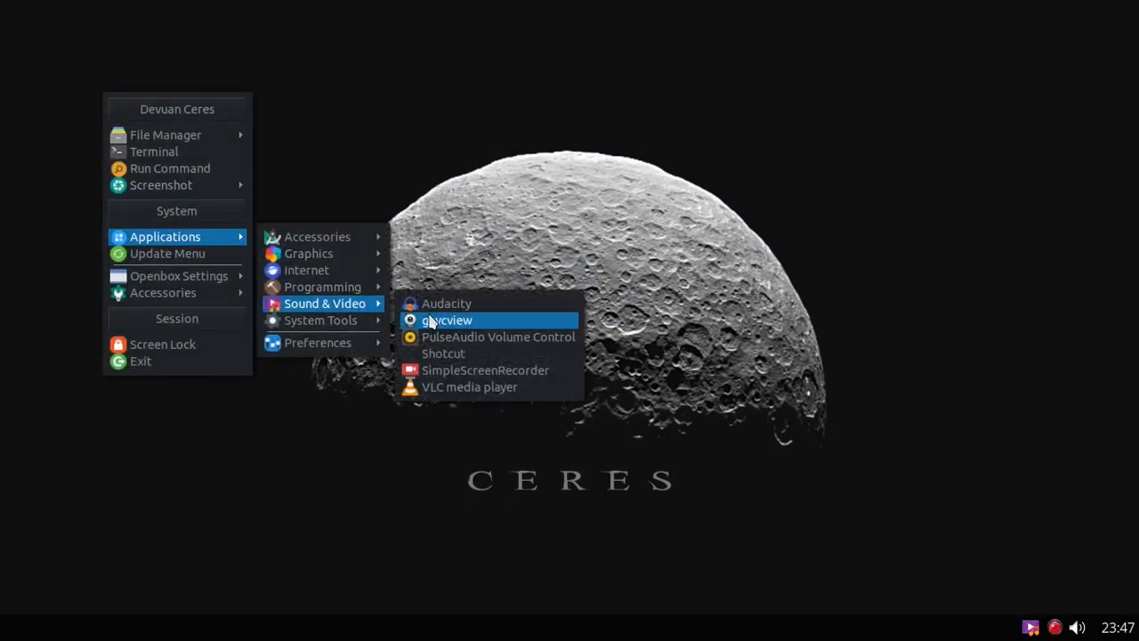
left_click(202, 255)
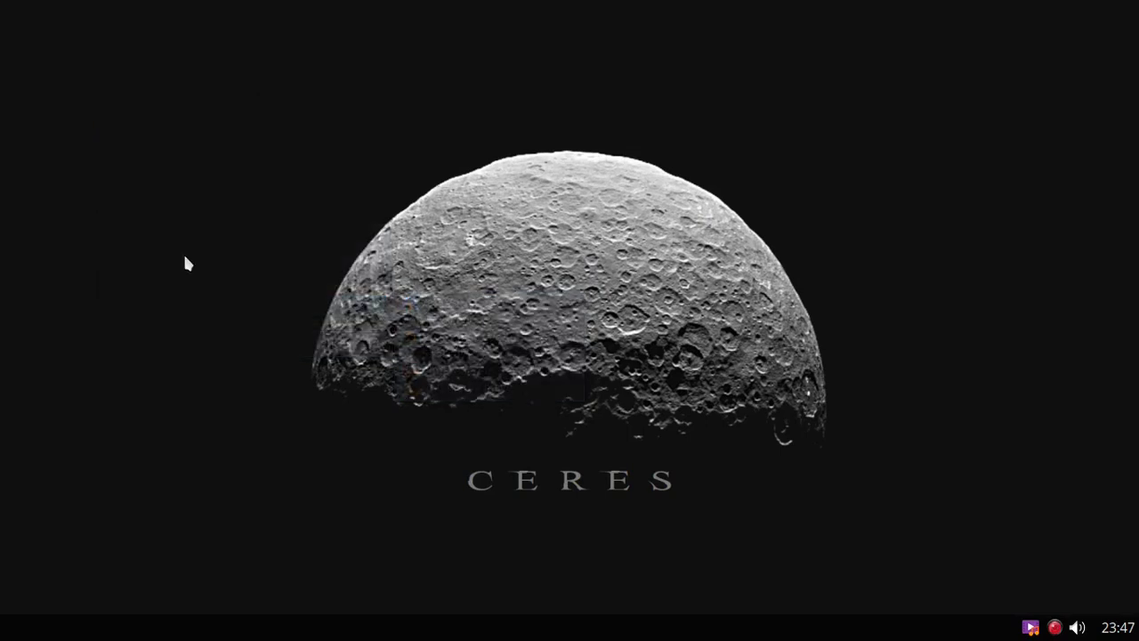
Step: Launch My Crappy Media Player from Applications > Sound & Video
right_click(76, 84)
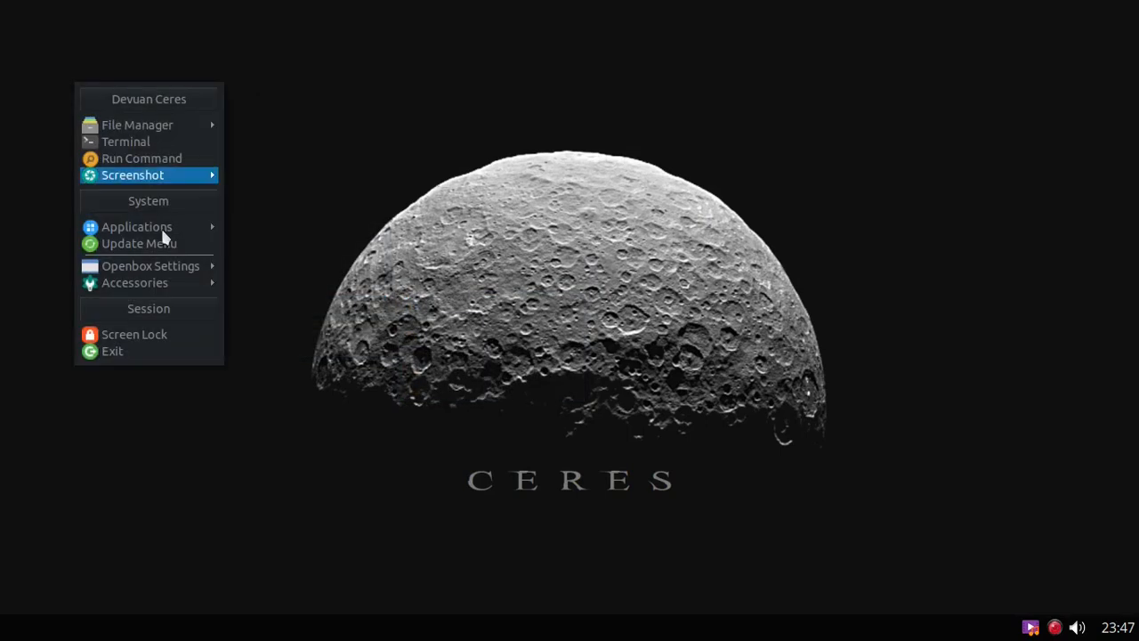
mouse_move(166, 236)
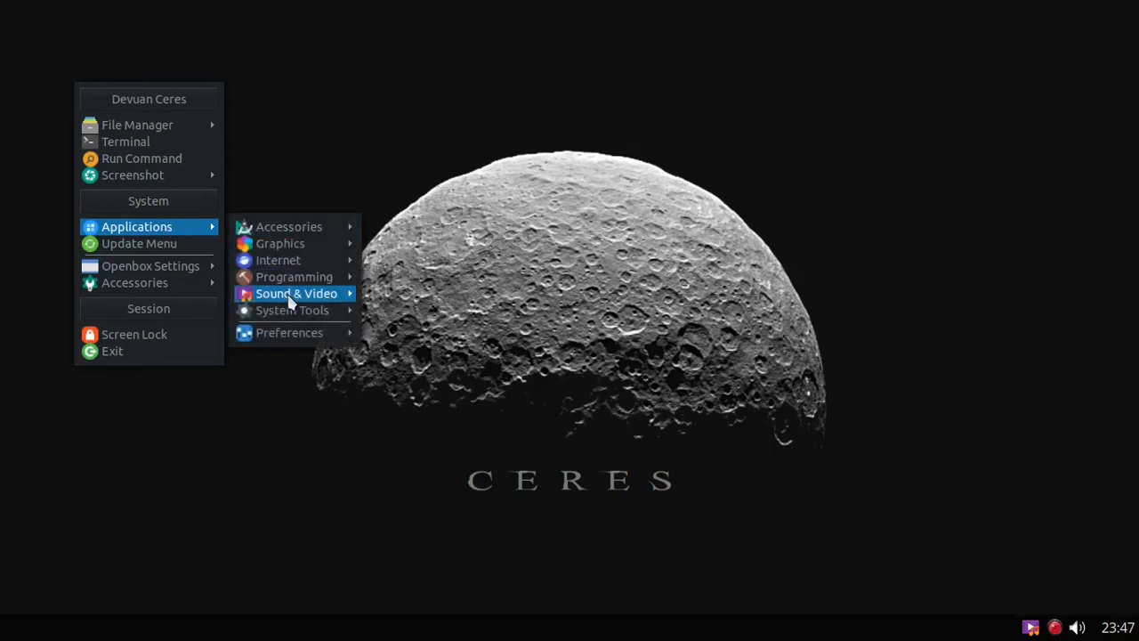
mouse_move(300, 303)
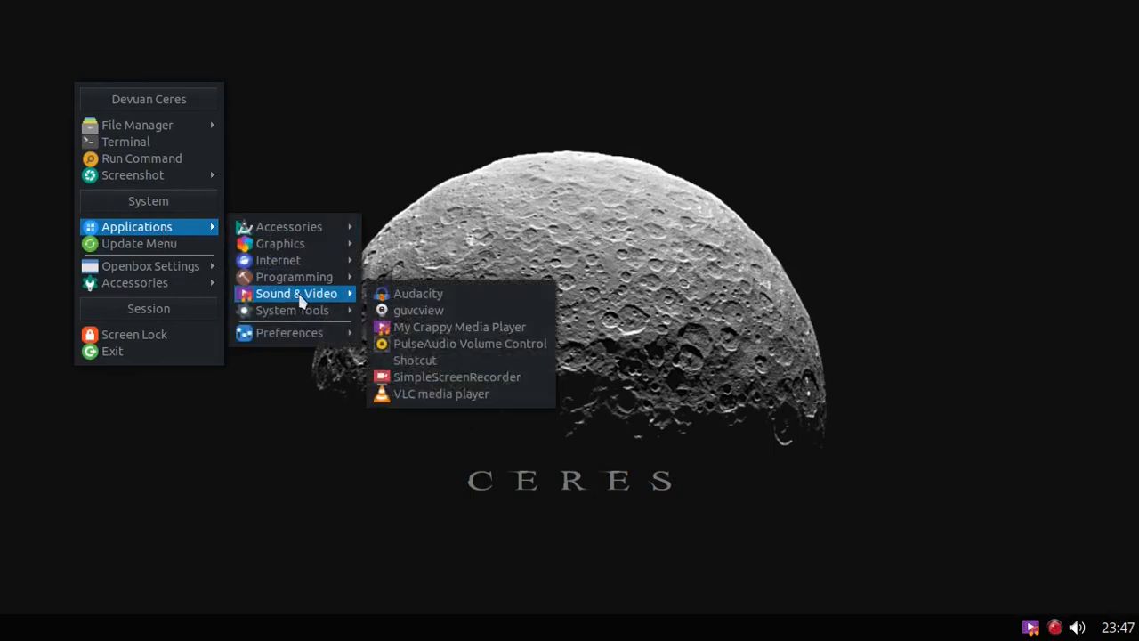
left_click(460, 328)
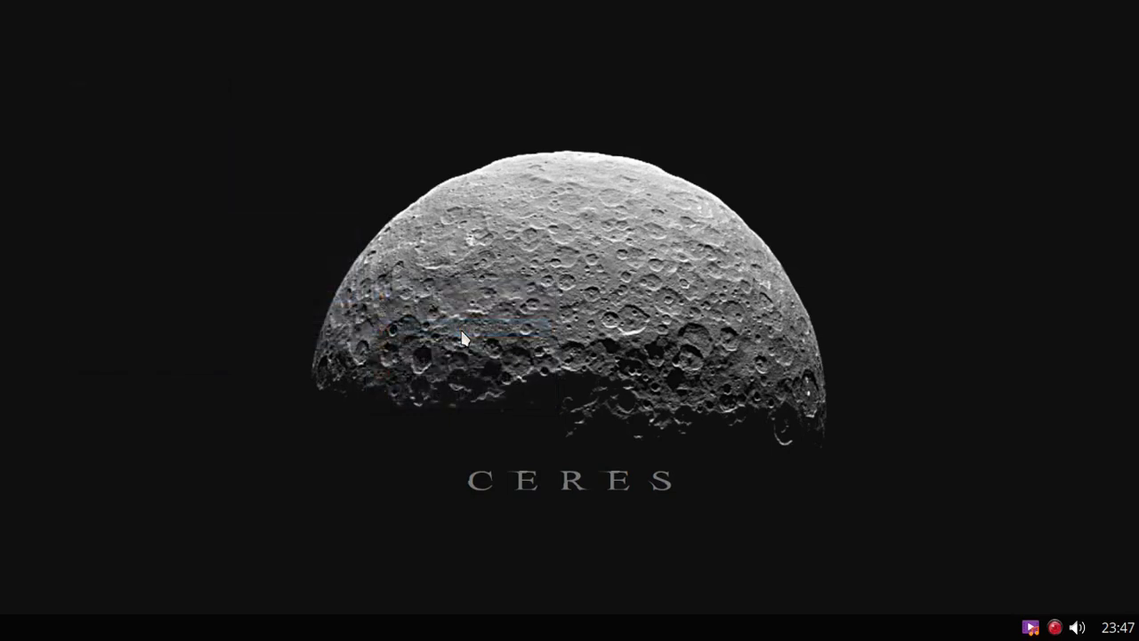
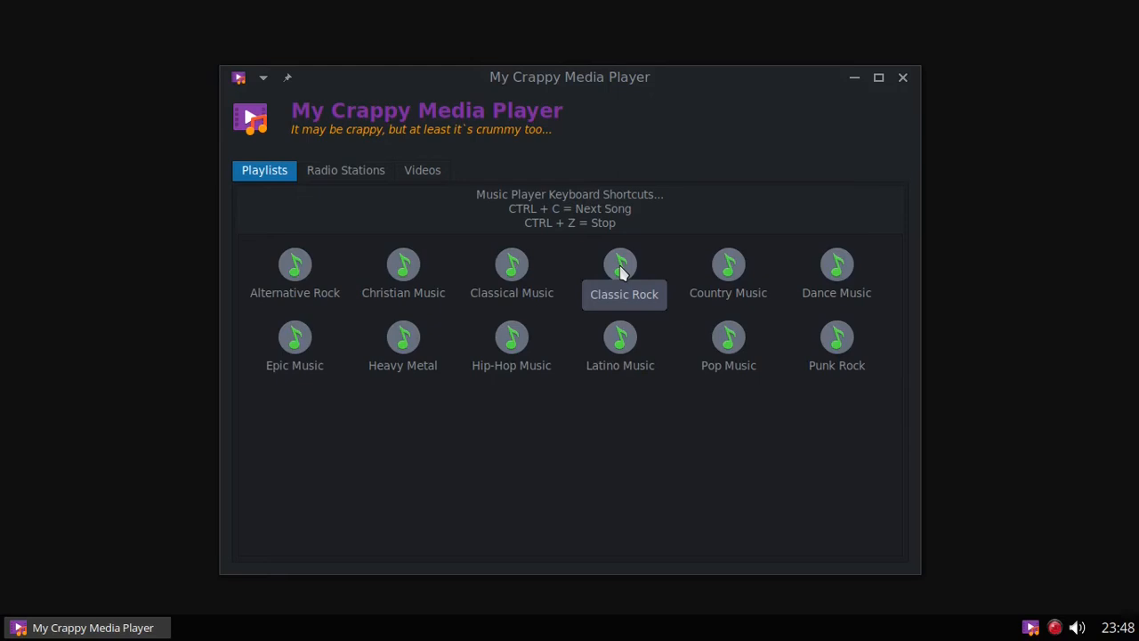
Step: Play the Classic Rock playlist with mp, skip one song, stop it and close the xterm
left_click(623, 272)
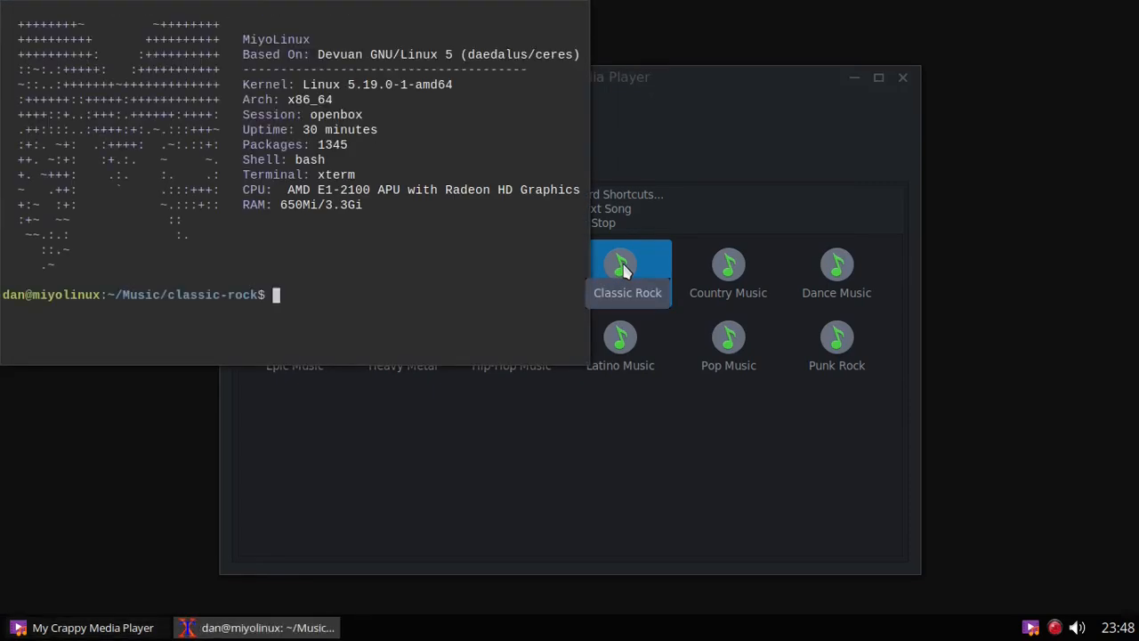
type("mp")
key("Return")
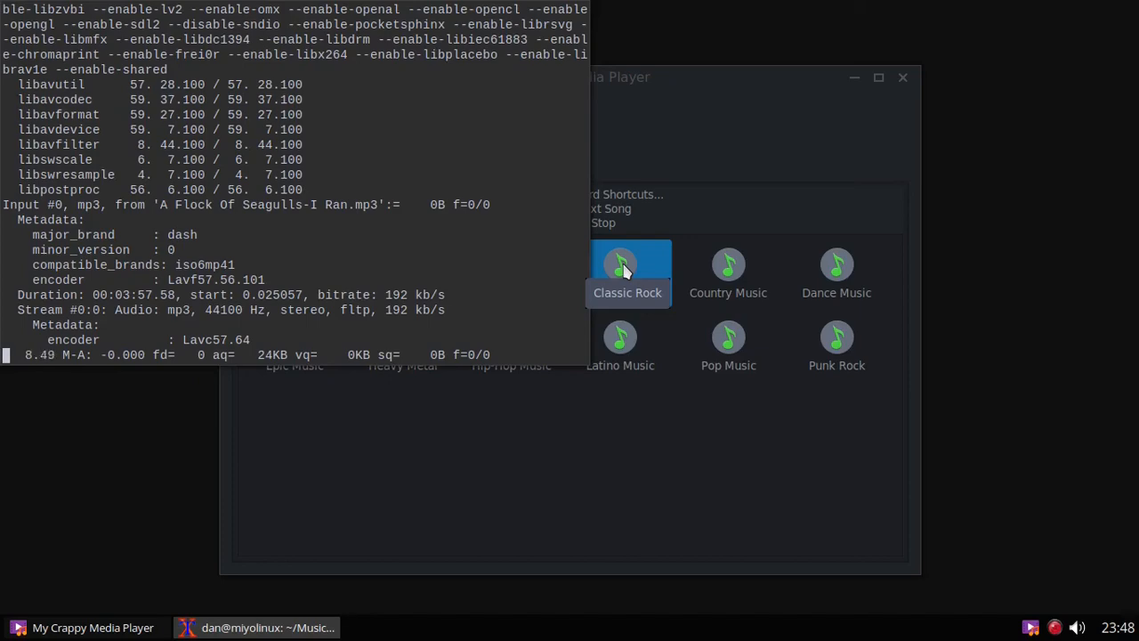
key("ctrl+c")
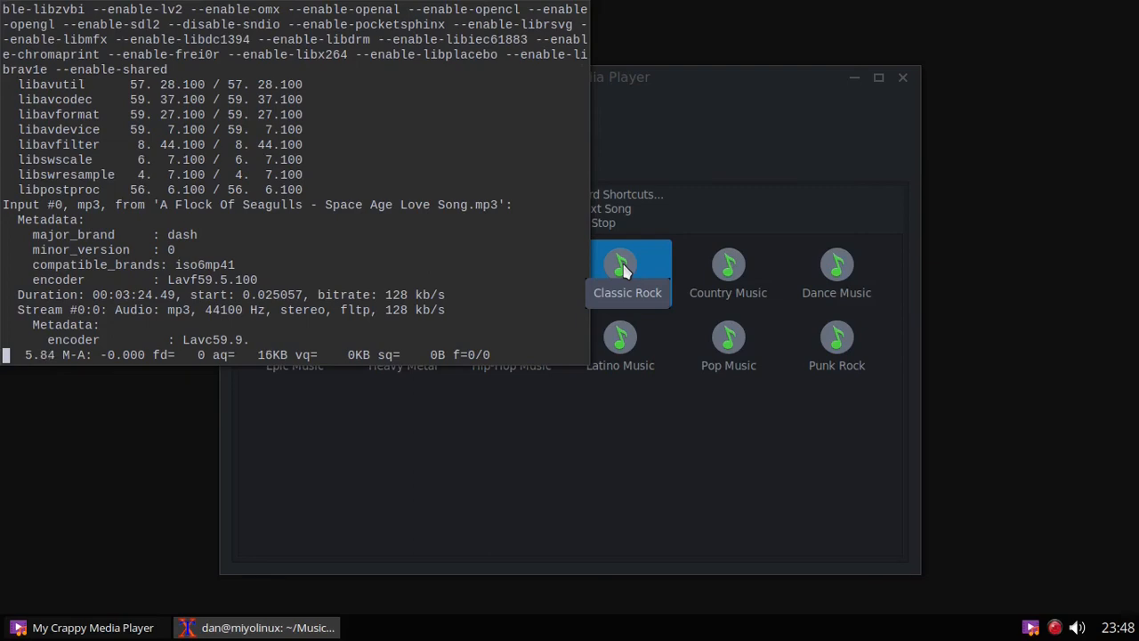
key("ctrl+z")
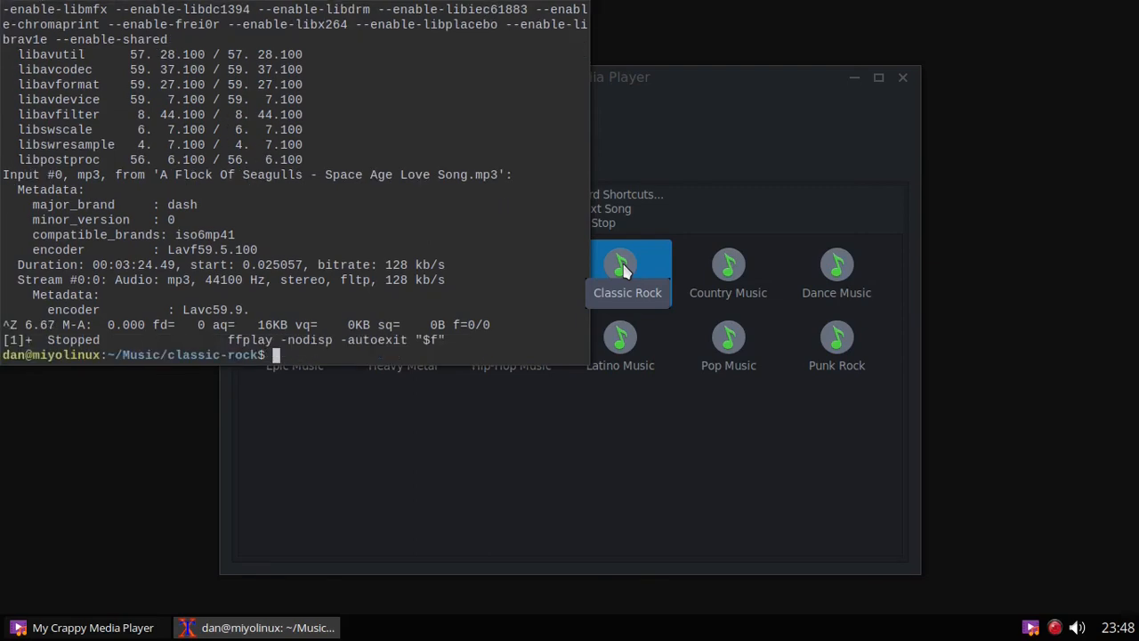
right_click(308, 624)
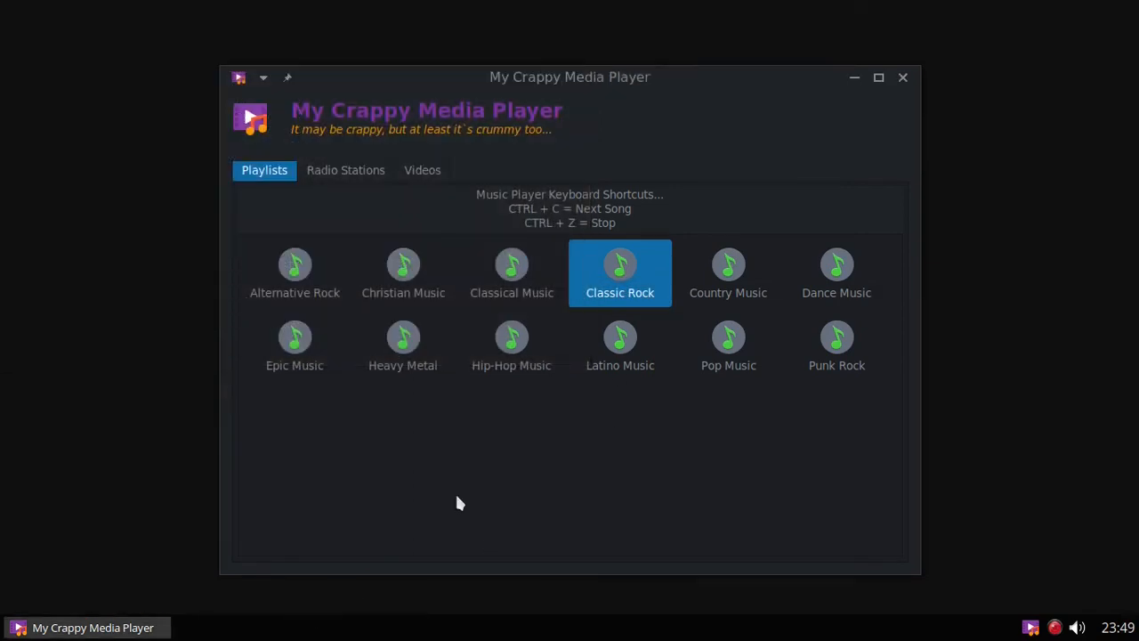
Step: Stream Progressive Metal Radio from the Radio Stations list, then close its ffplay window
left_click(369, 173)
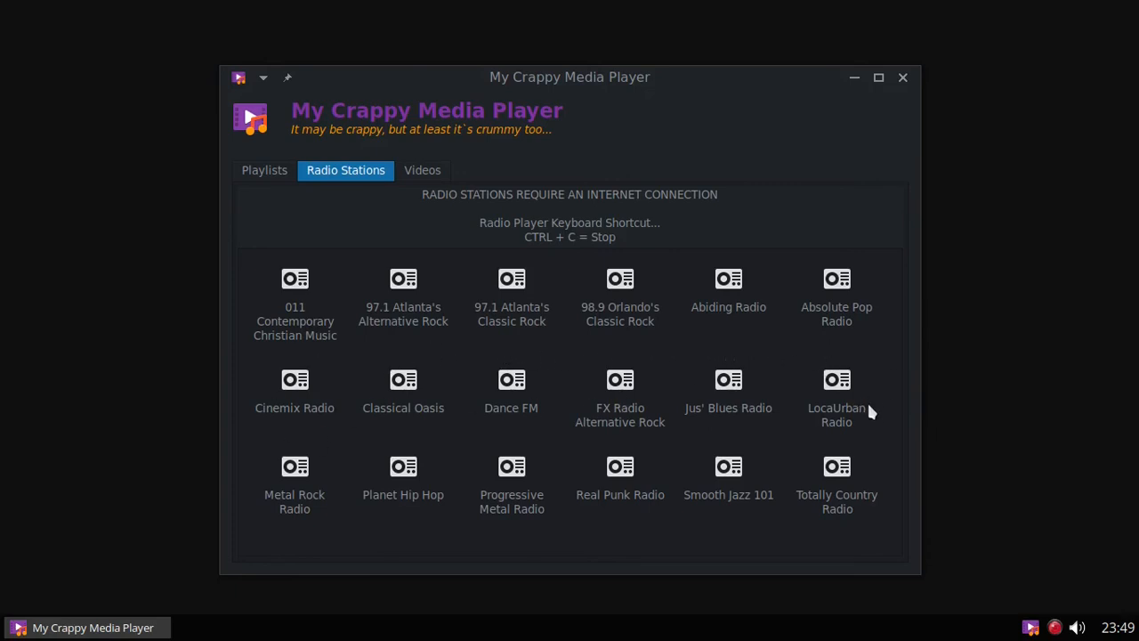
left_click(522, 480)
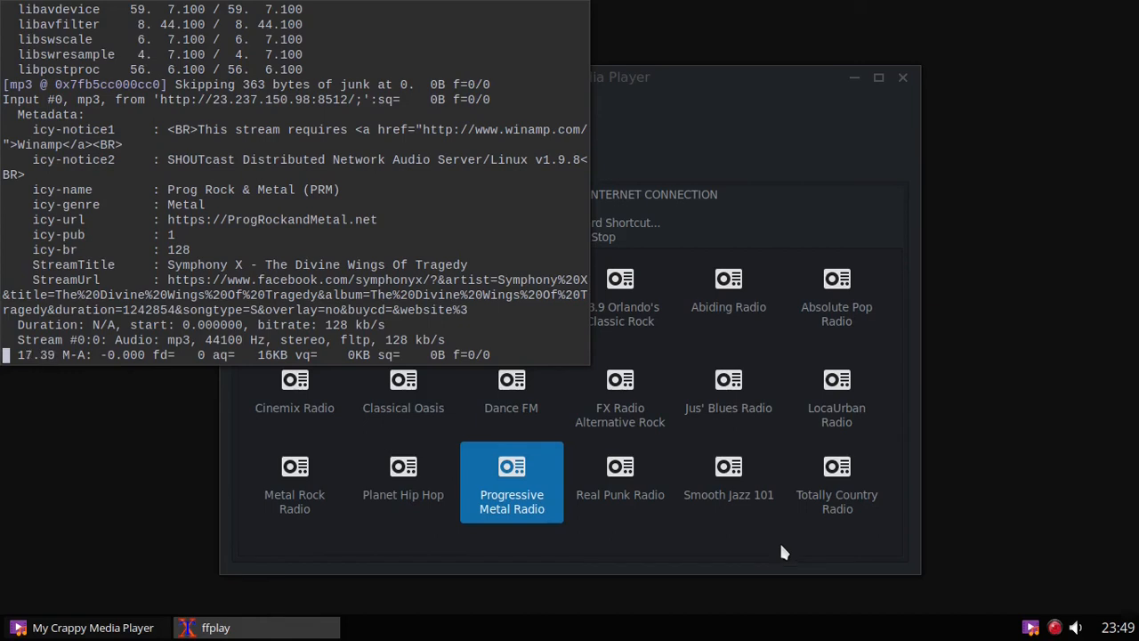
middle_click(239, 633)
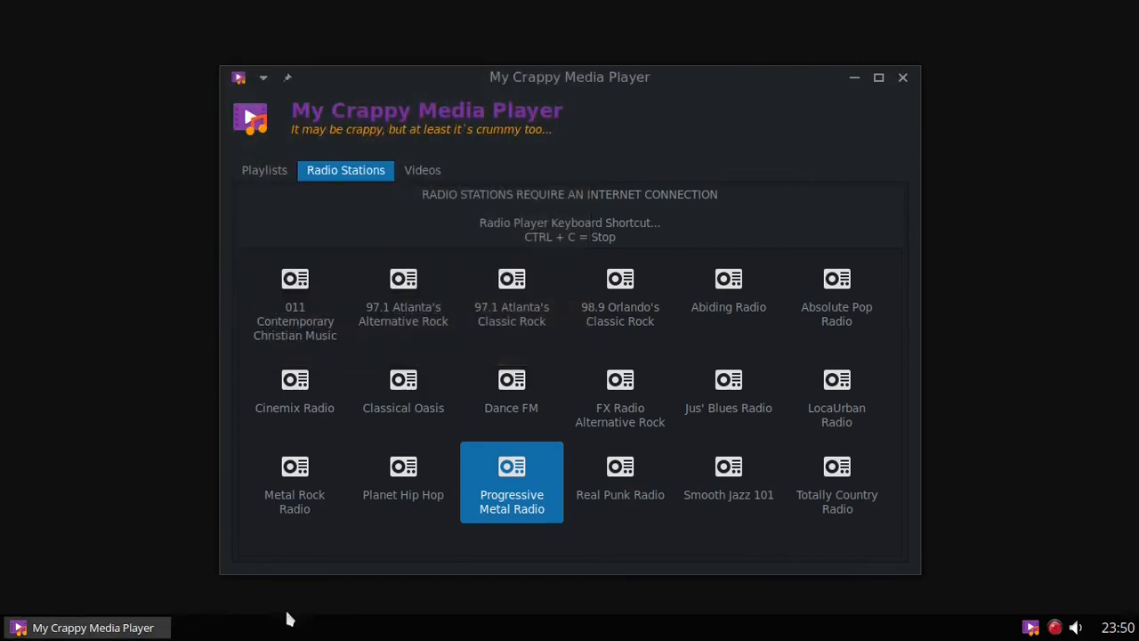
Step: Stream Real Punk Radio, stop it with Ctrl+C, then show the Videos page
left_click(627, 469)
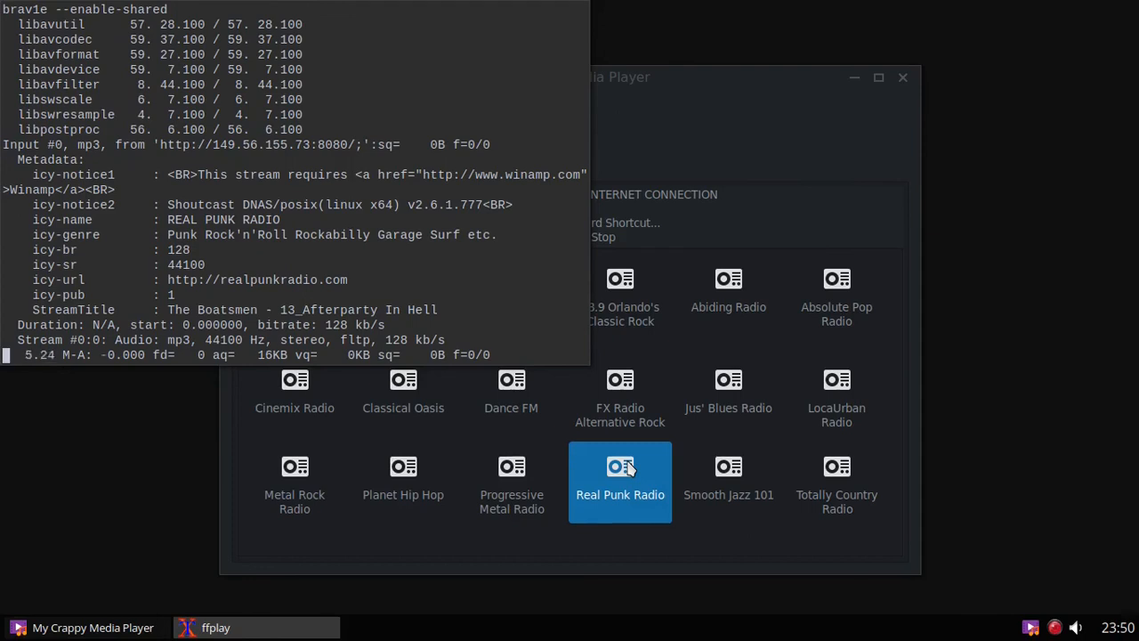
key("ctrl+c")
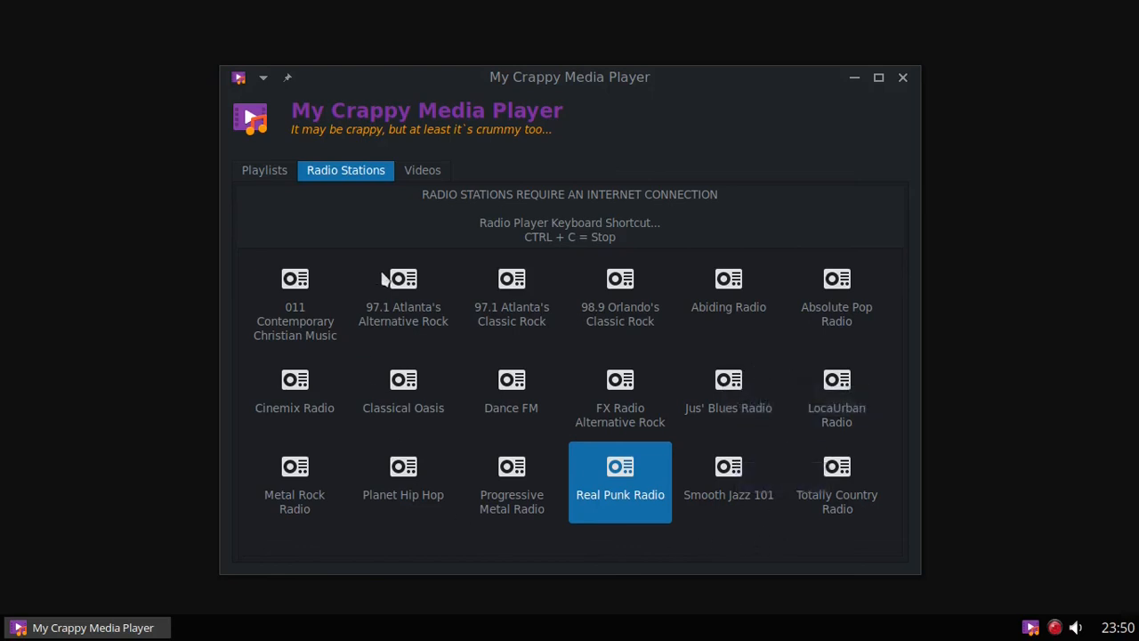
left_click(418, 170)
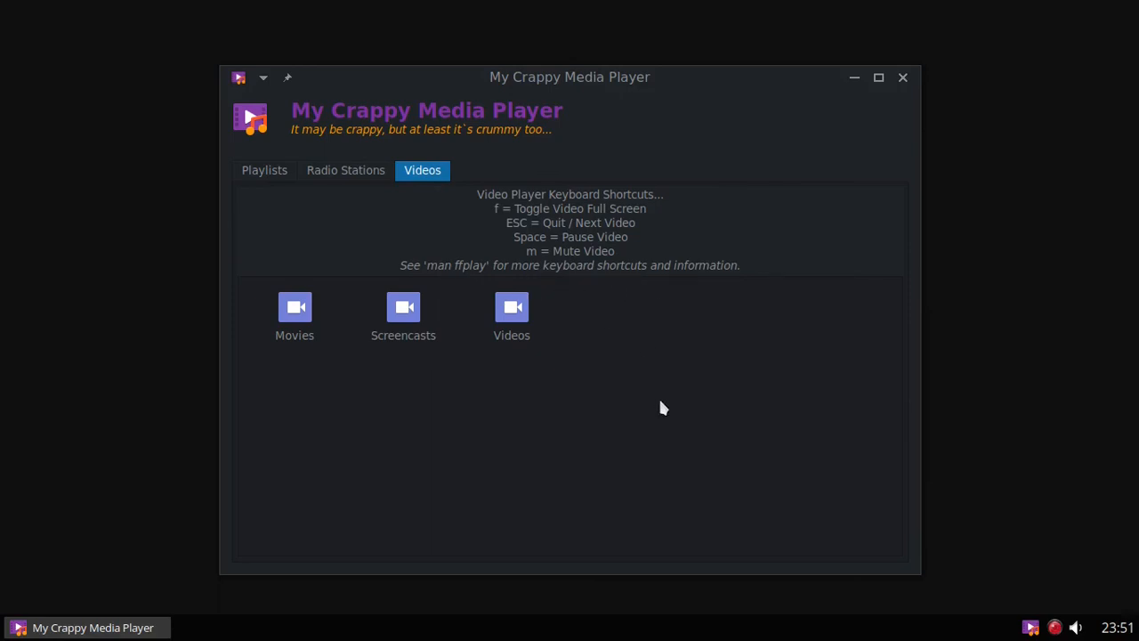
left_click(298, 309)
double_click(296, 309)
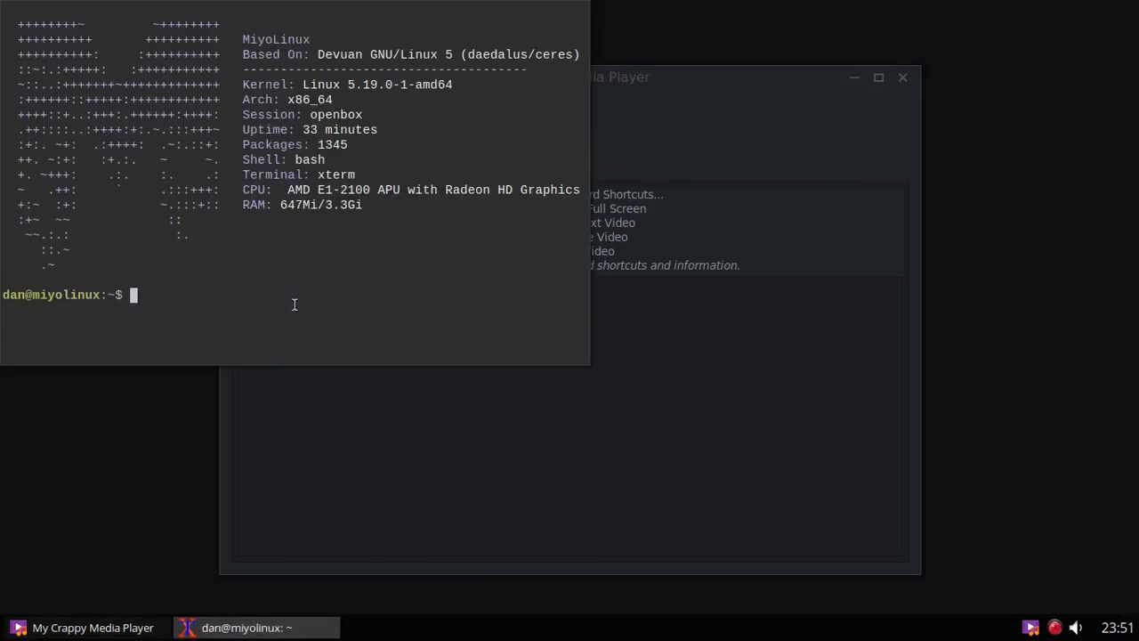
type("mpv")
key("Return")
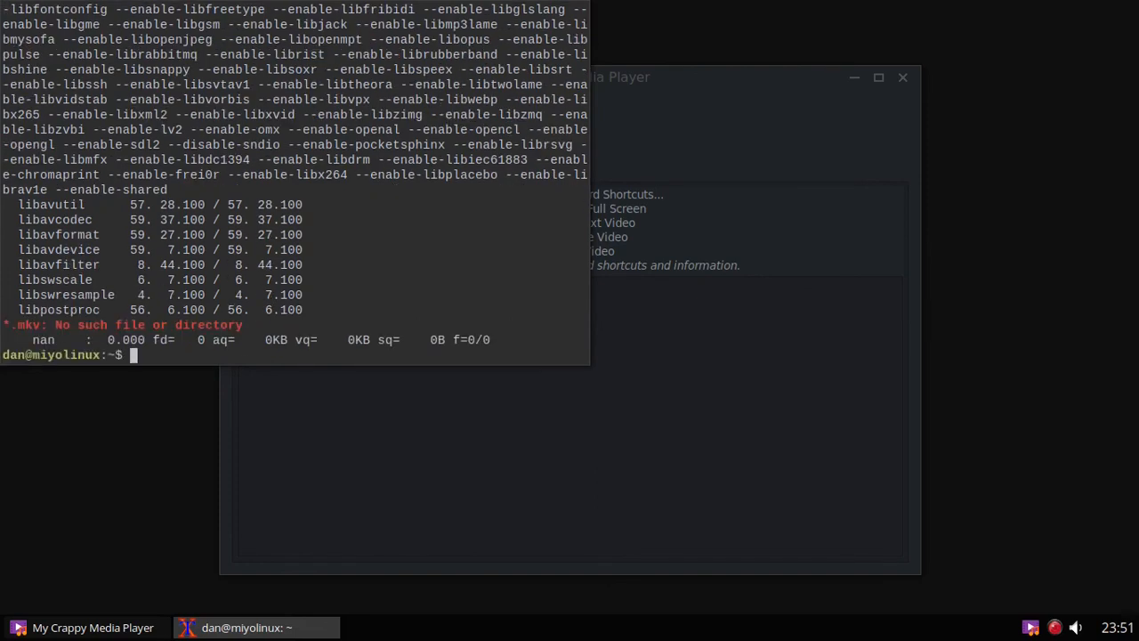
right_click(291, 635)
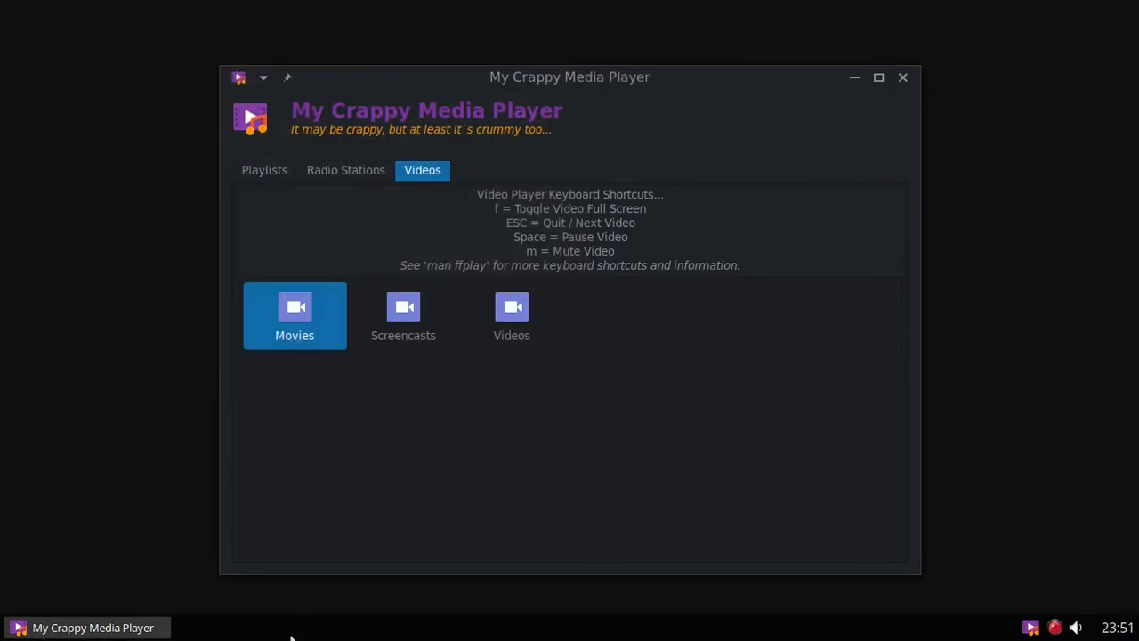
Step: Open the home Videos folder in the file manager from the desktop menu
right_click(36, 193)
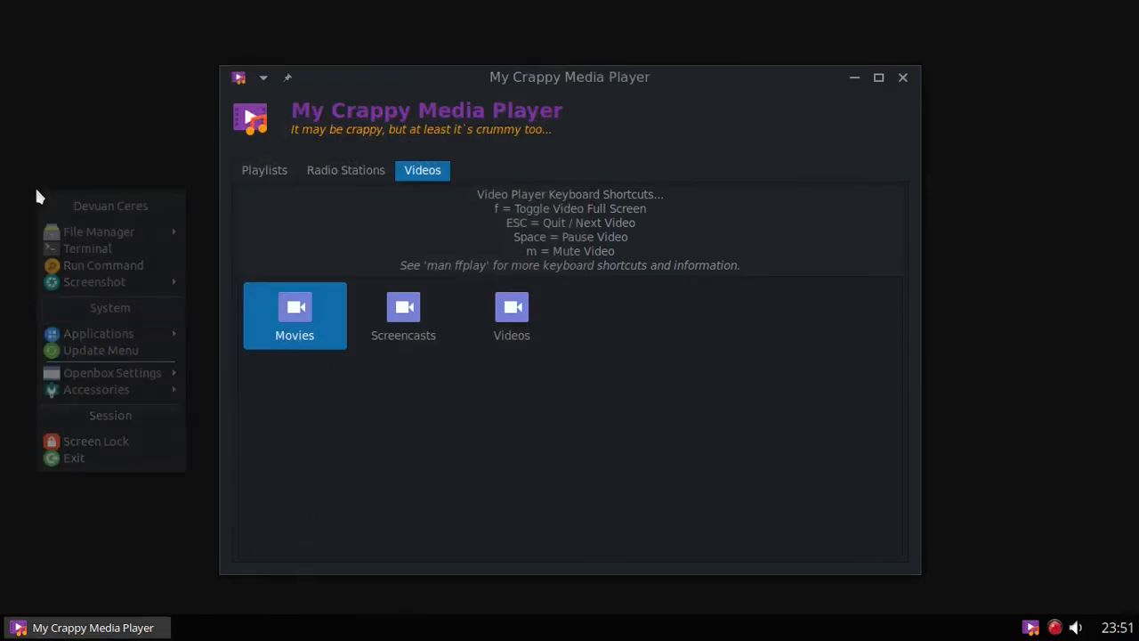
mouse_move(76, 232)
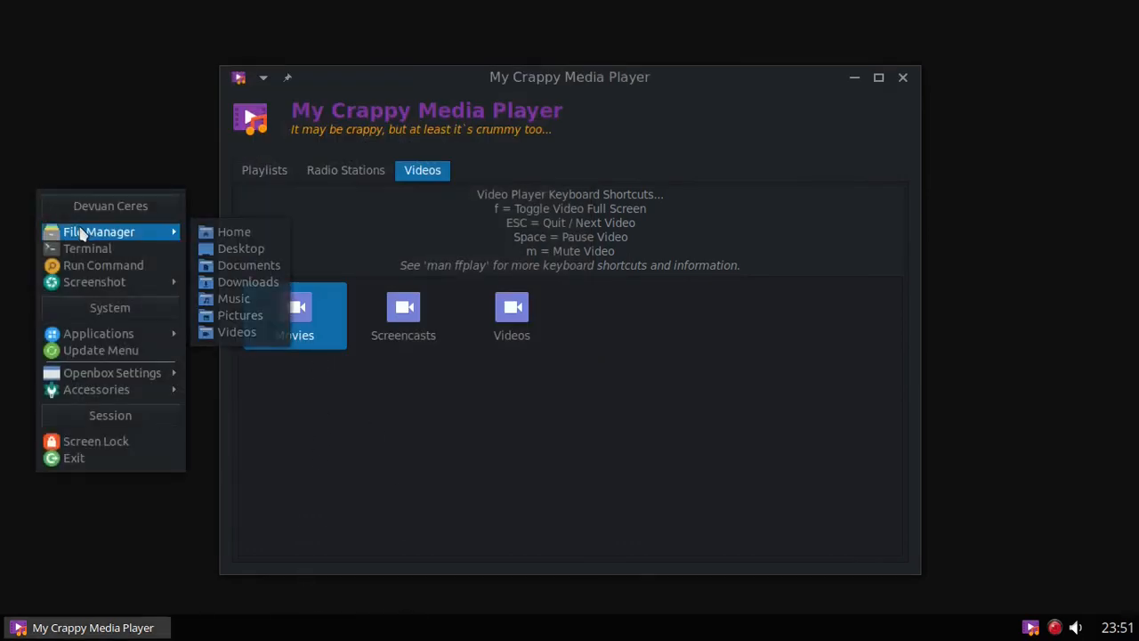
left_click(252, 332)
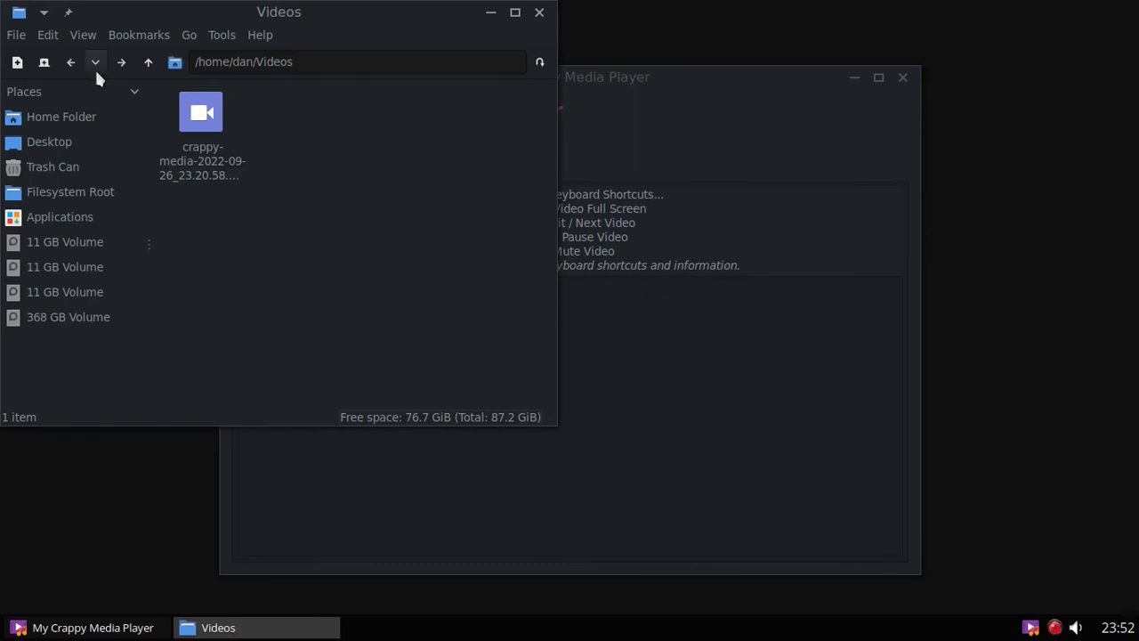
Step: In a second file manager window, browse to Downloads/Videos and peek inside movies
left_click(16, 64)
left_click(631, 124)
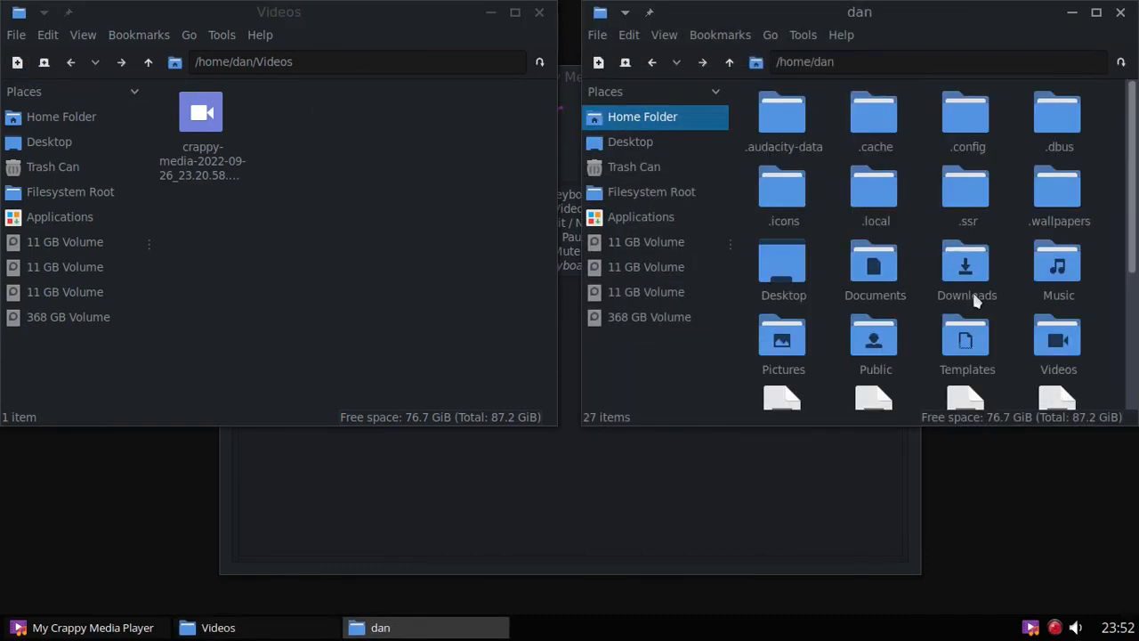
left_click(967, 267)
double_click(967, 267)
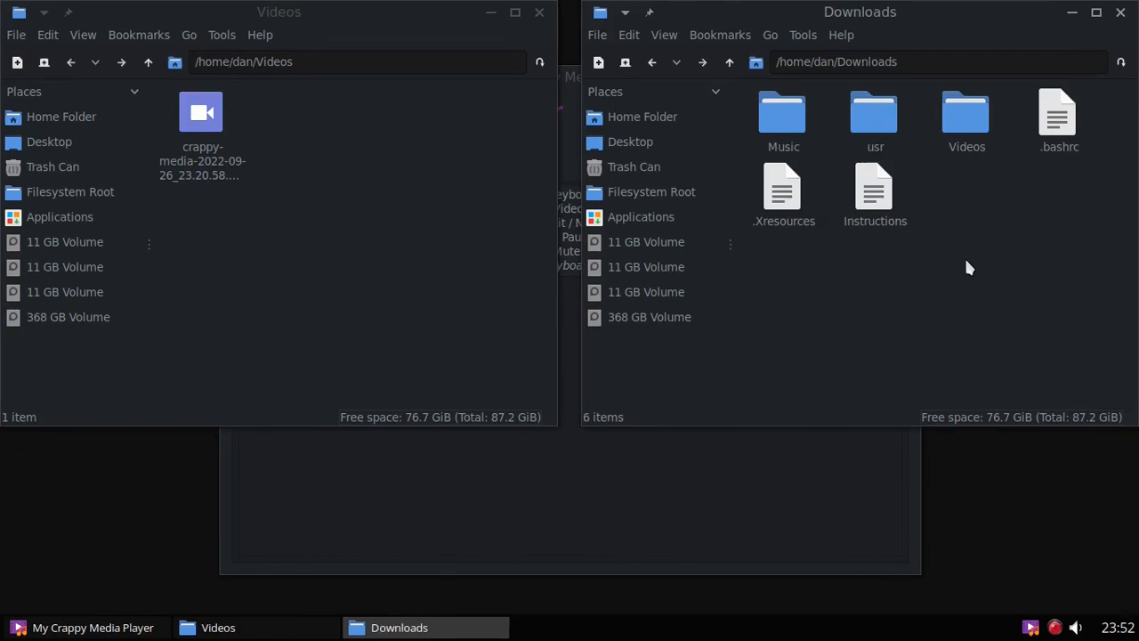
double_click(961, 112)
double_click(787, 114)
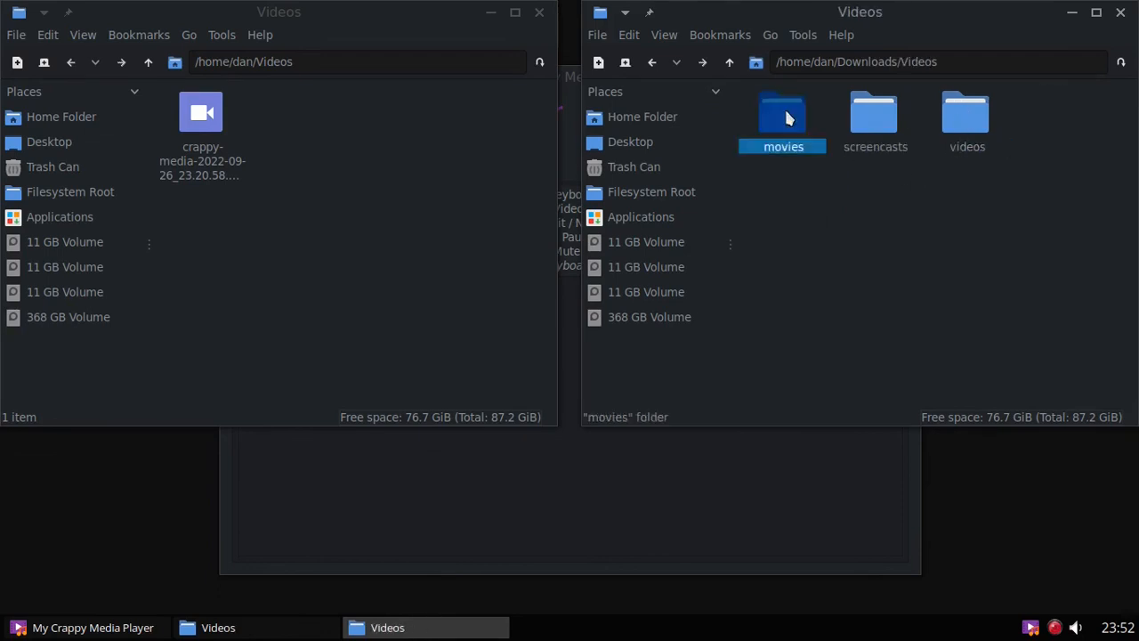
left_click(653, 63)
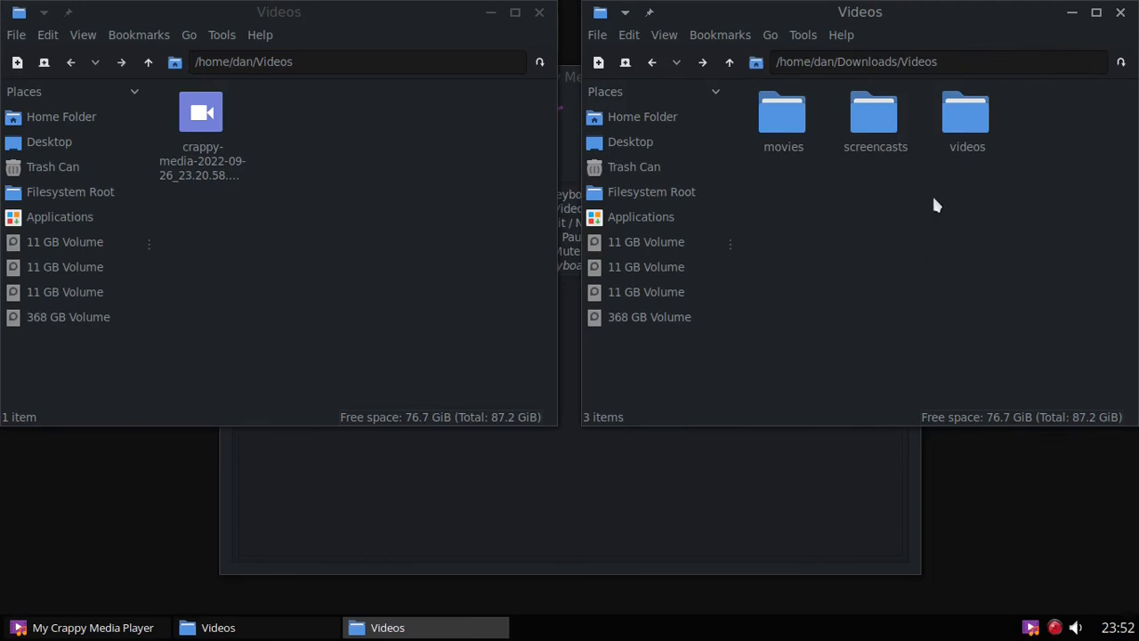
Step: Drag the movies, screencasts and videos folders into ~/Videos and close both windows
left_click_drag(1024, 96, 411, 143)
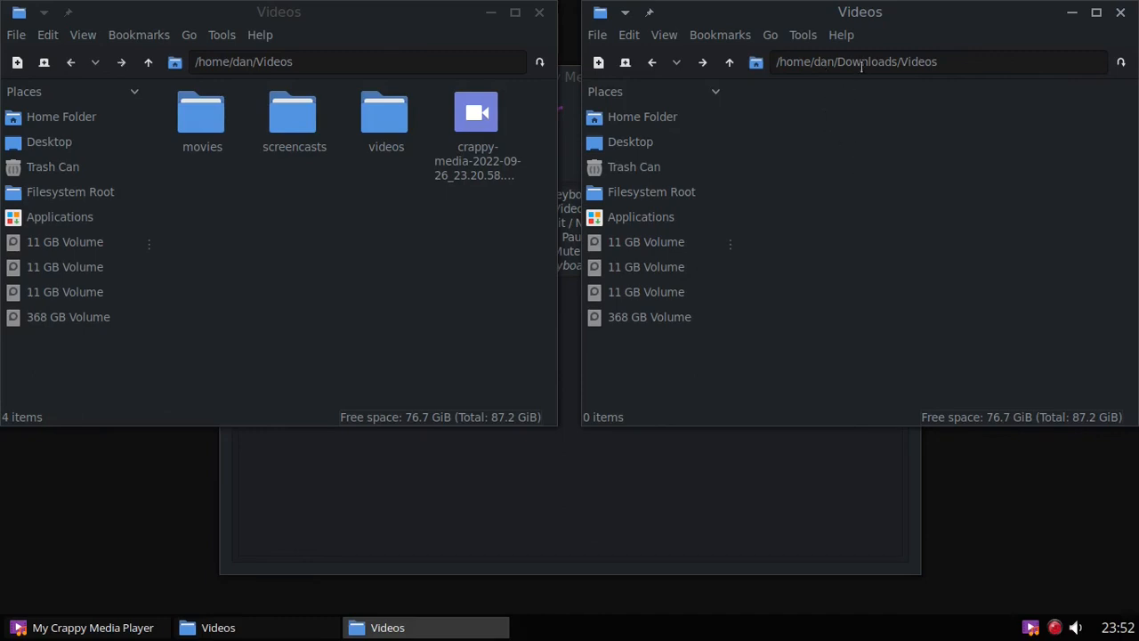
left_click(1121, 13)
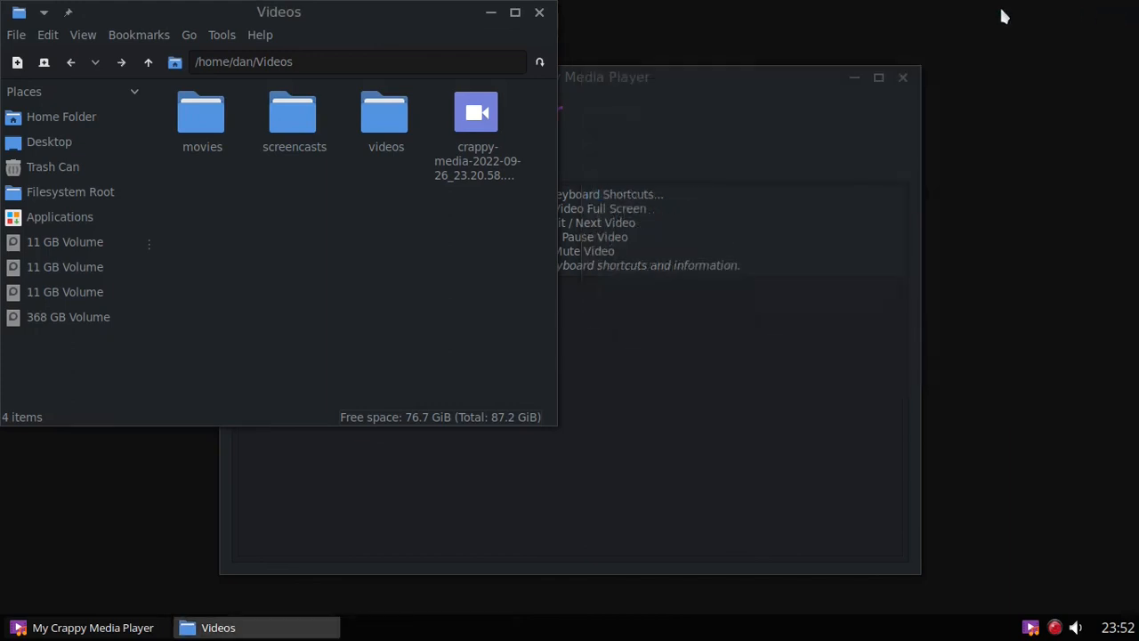
left_click(539, 13)
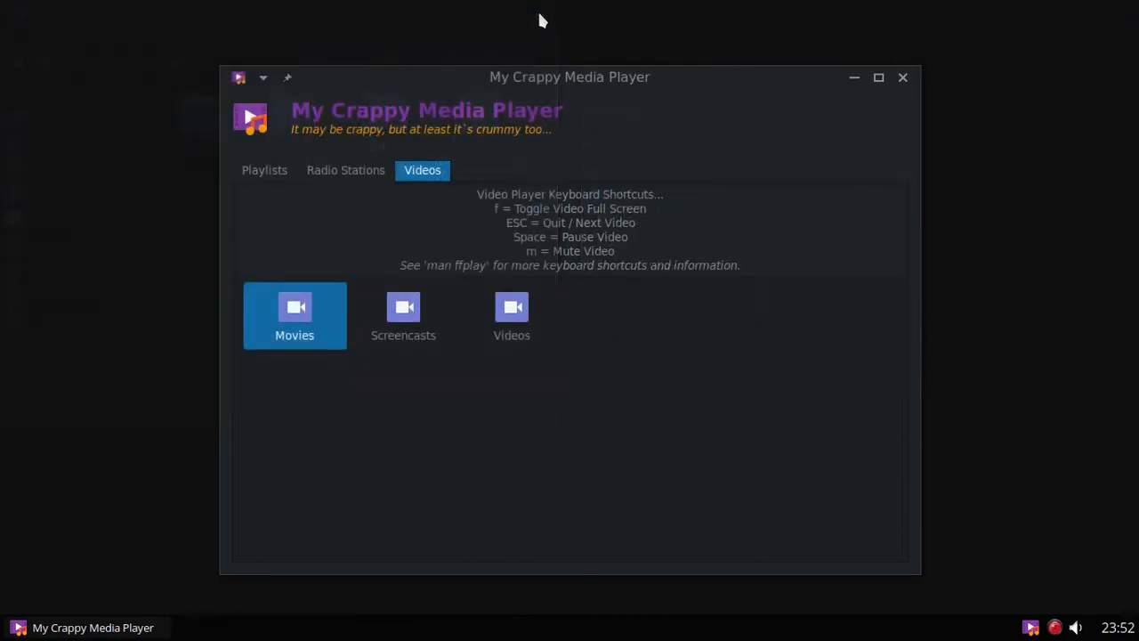
Step: Play night_of_the_living_dead.mp4 from Movies with mpv, toggle fullscreen, then close it and the terminal
left_click(305, 316)
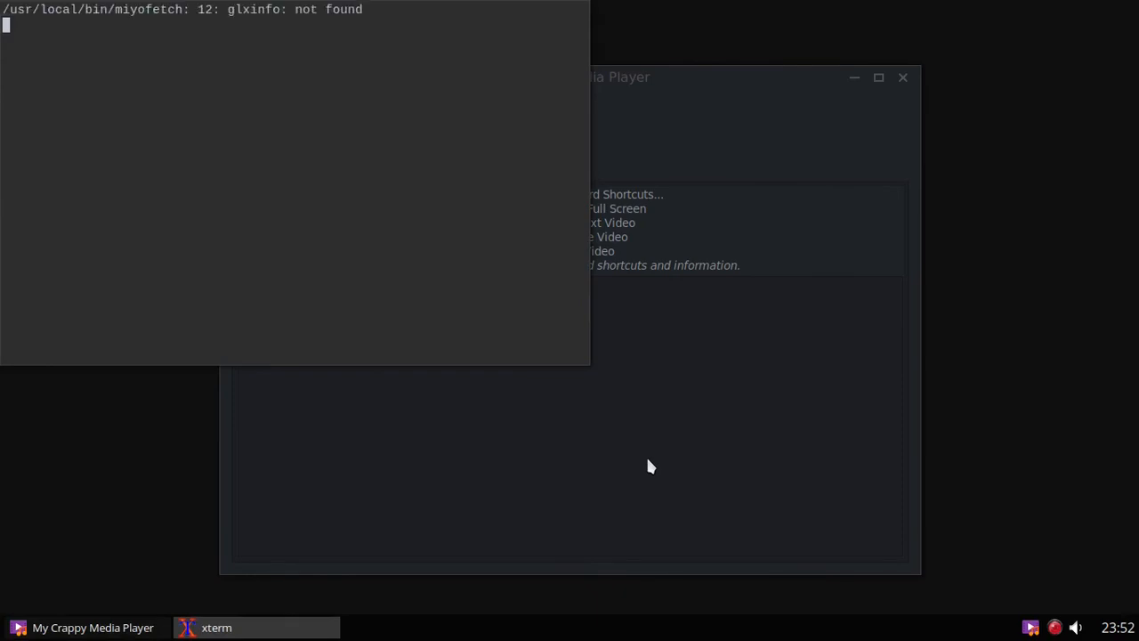
type("mpv")
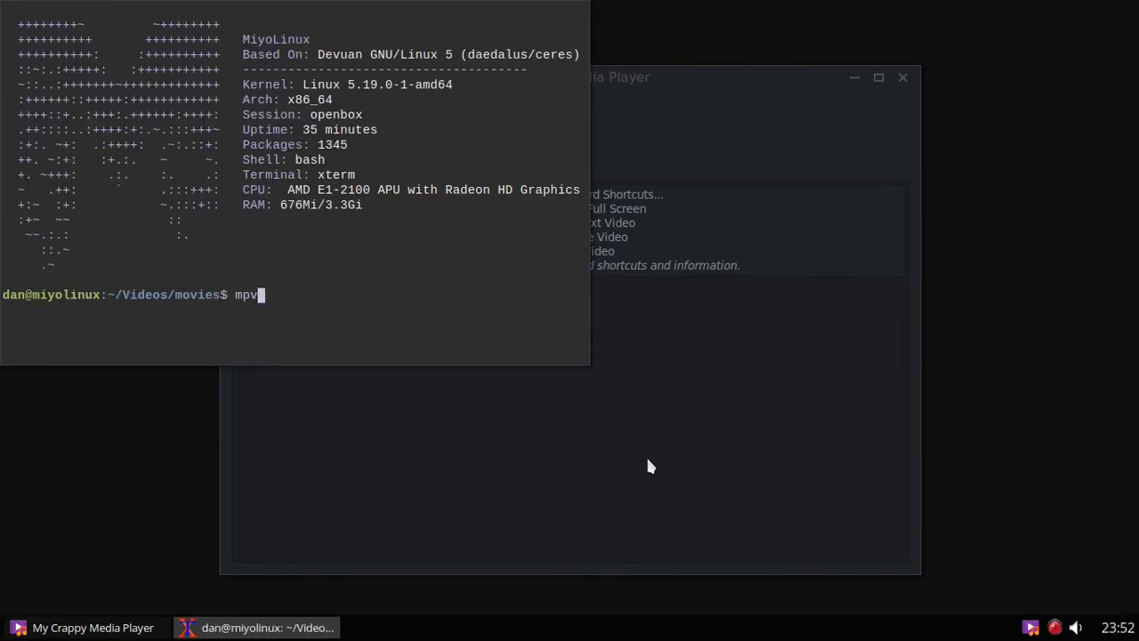
key("Return")
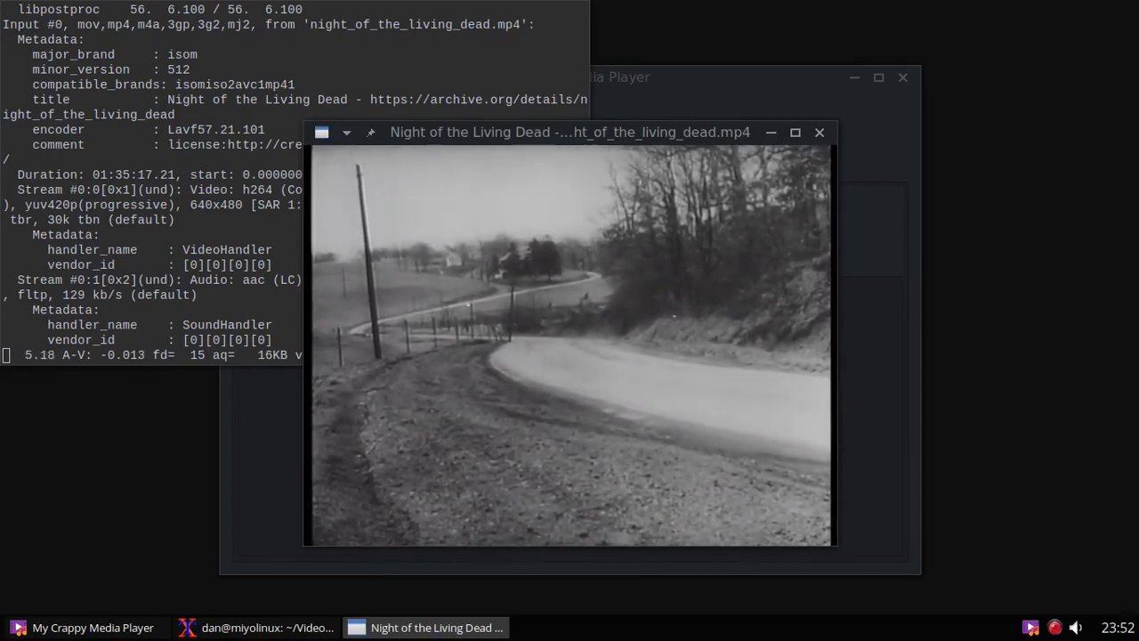
double_click(647, 439)
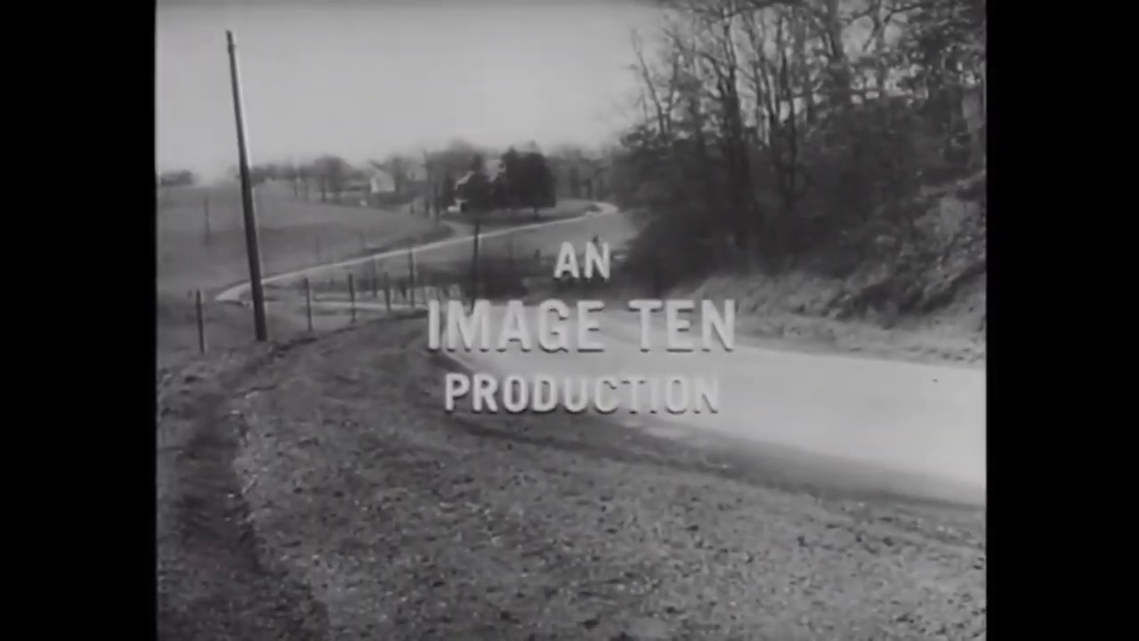
double_click(646, 455)
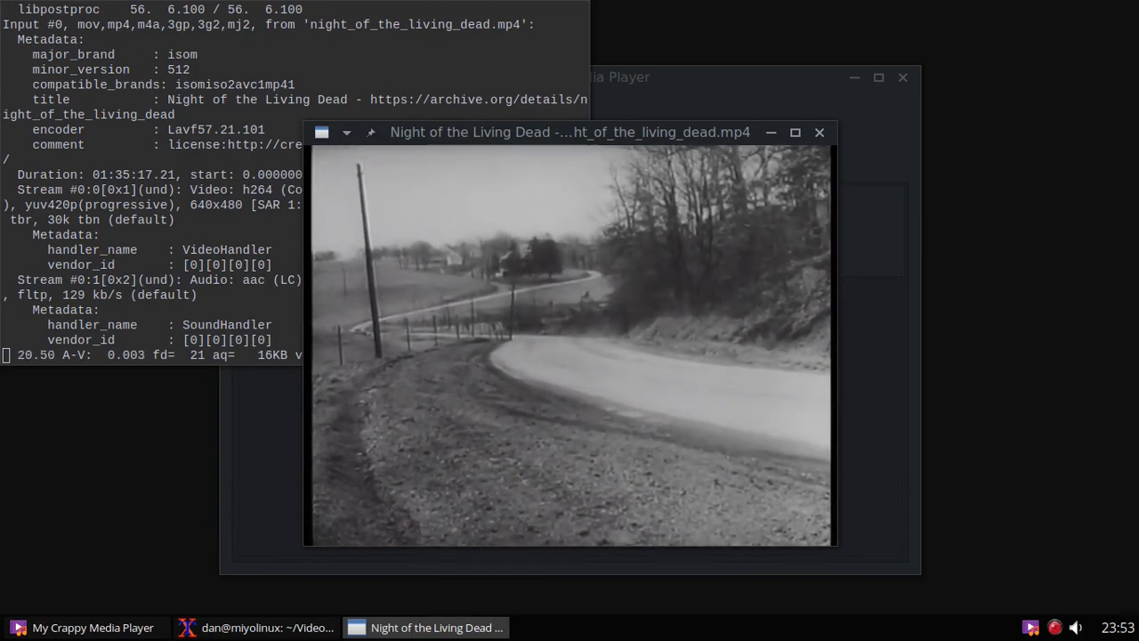
left_click(817, 131)
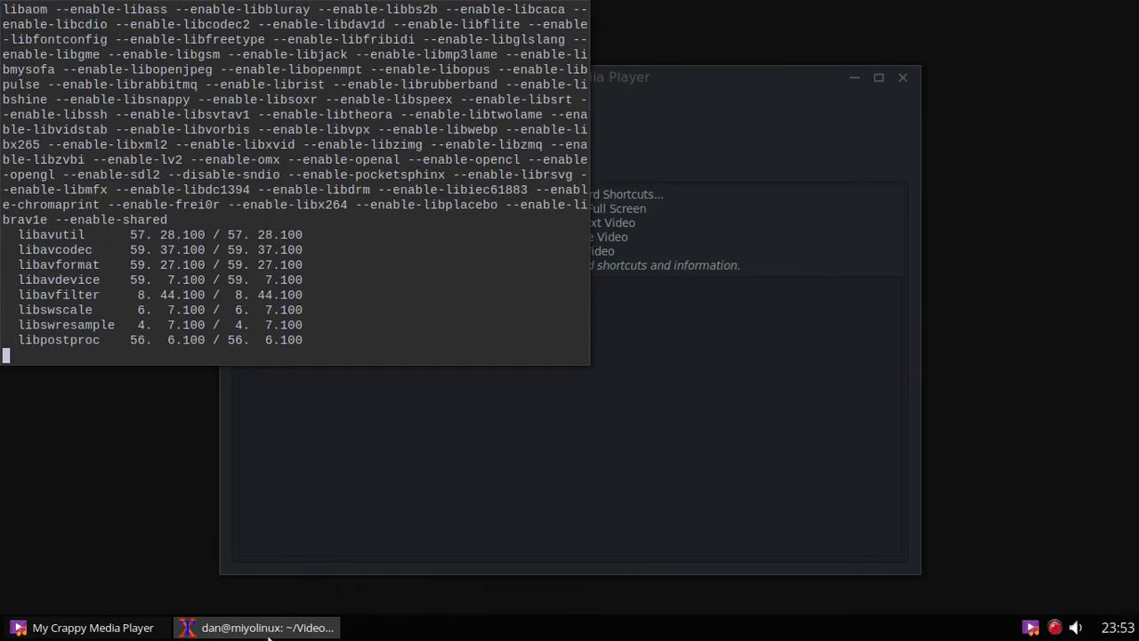
right_click(269, 637)
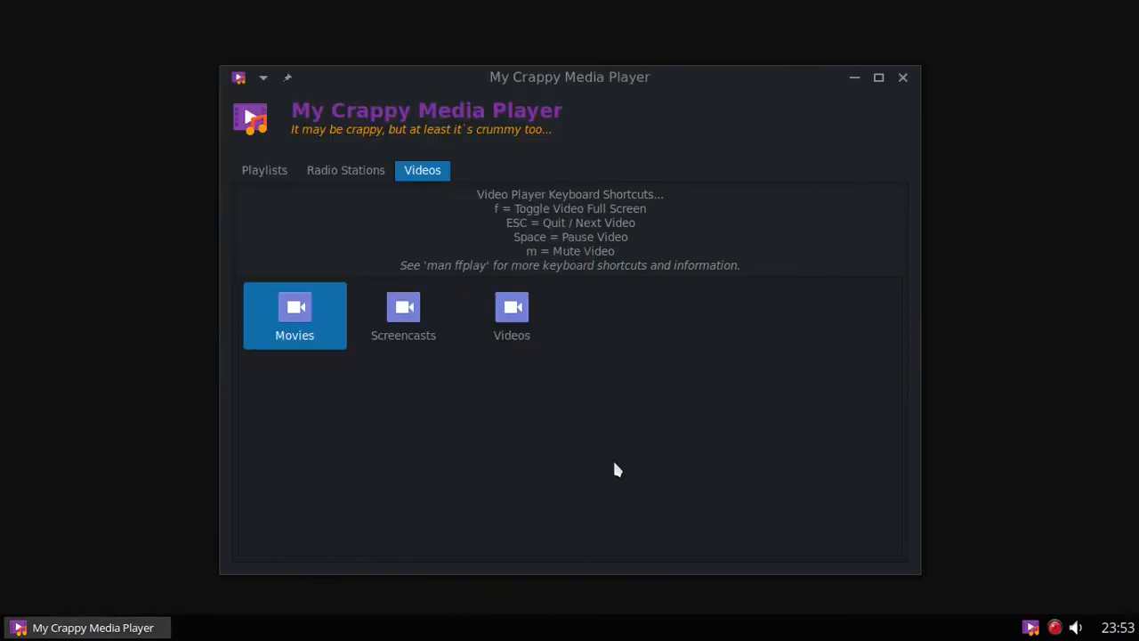